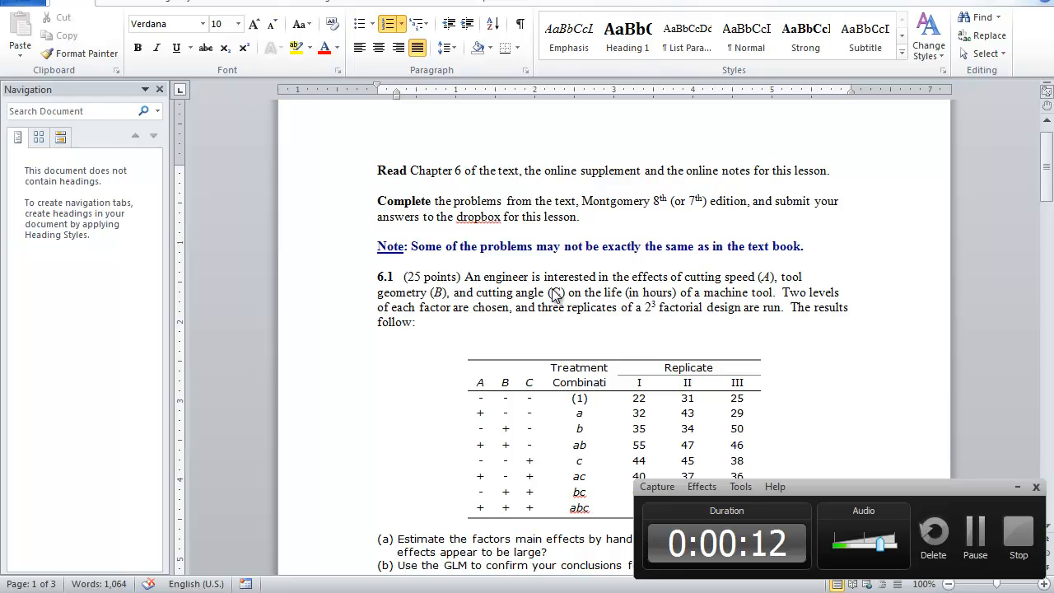
Look over the factor and replicate table of problem 6.1 and open Minitab 17 Statistical Software.
middle_click(556, 295)
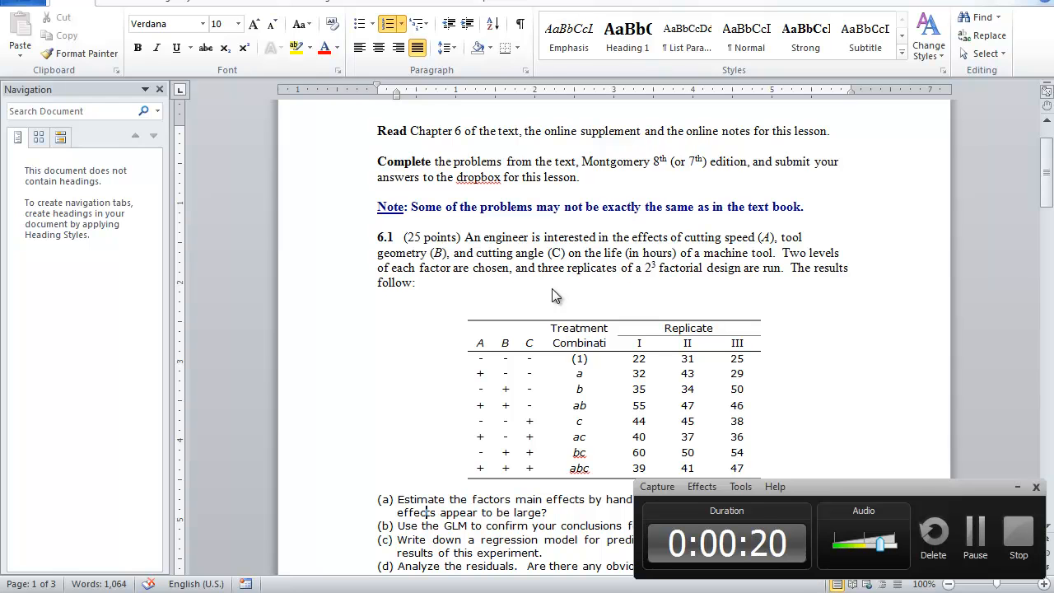
key("super")
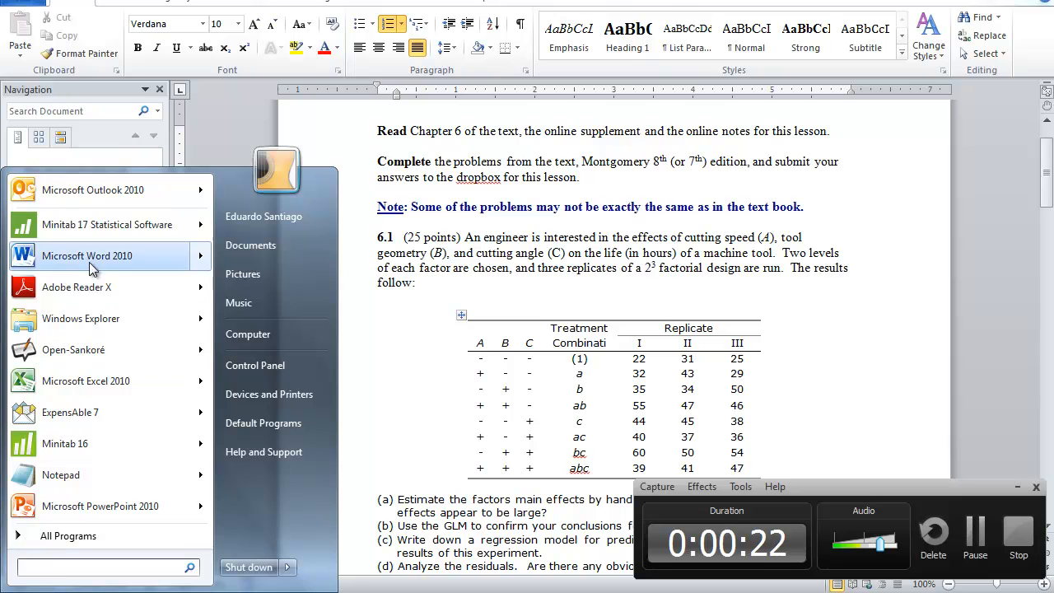
left_click(66, 227)
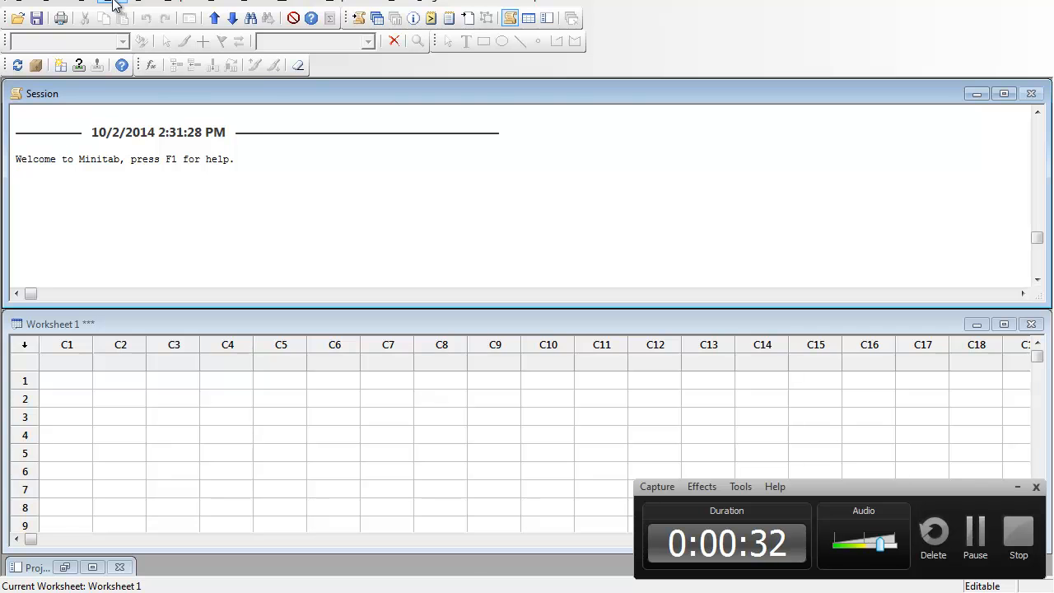
Start a new 2-level factorial design with default generators and set the number of factors to 3.
left_click(139, 2)
mouse_move(170, 71)
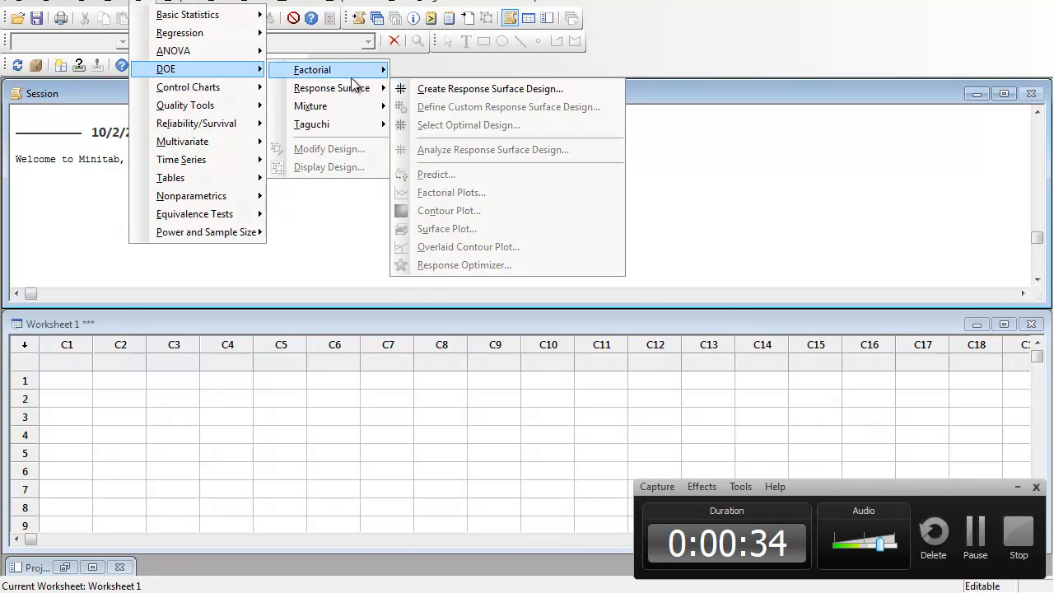
mouse_move(354, 72)
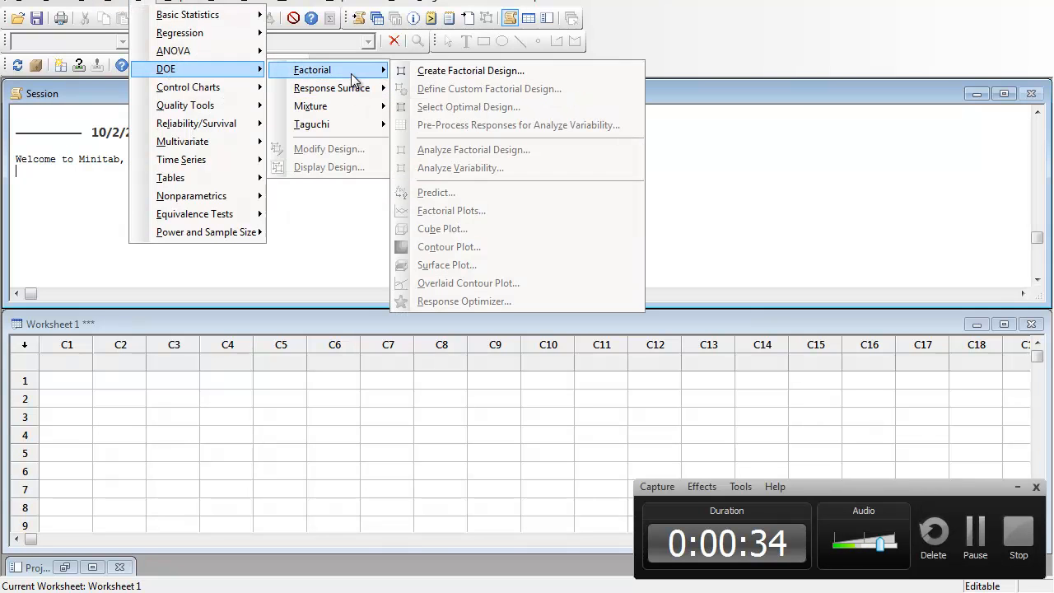
left_click(413, 76)
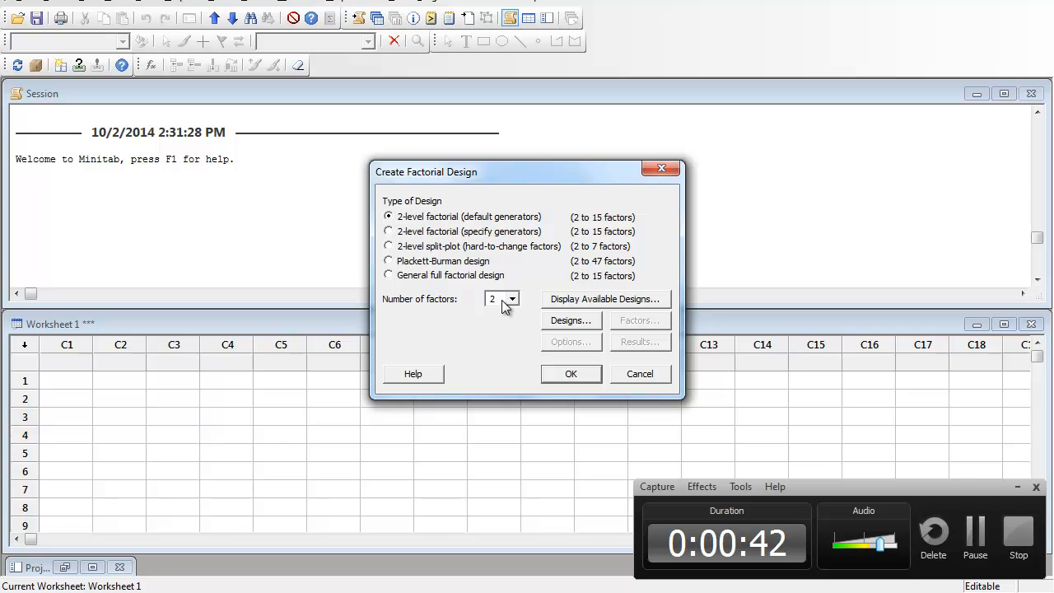
left_click(504, 299)
left_click(497, 323)
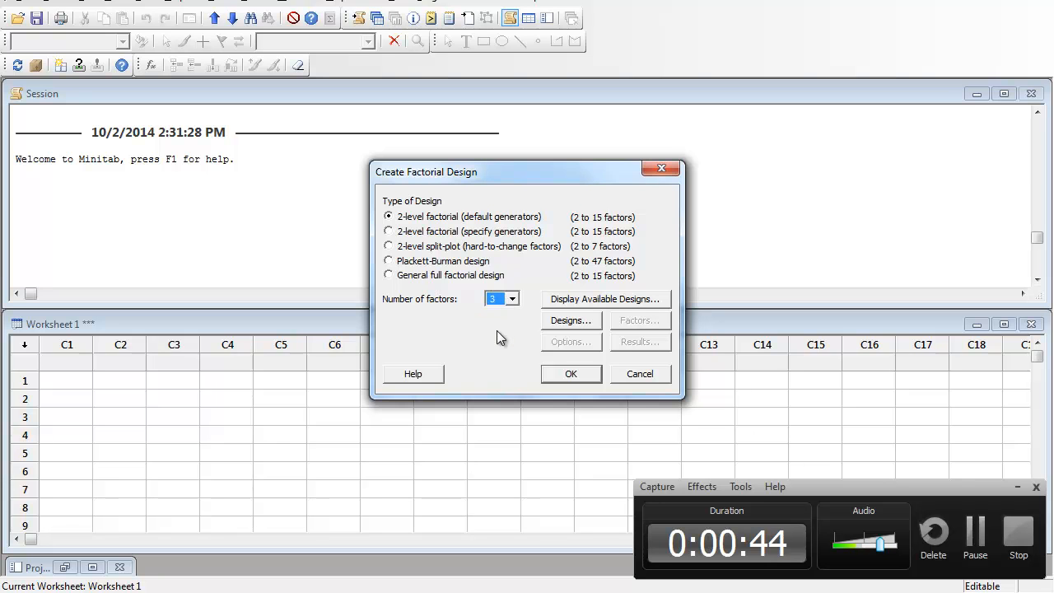
Choose the full factorial design with 8 runs and set 2 replicates for the corner points.
left_click(556, 319)
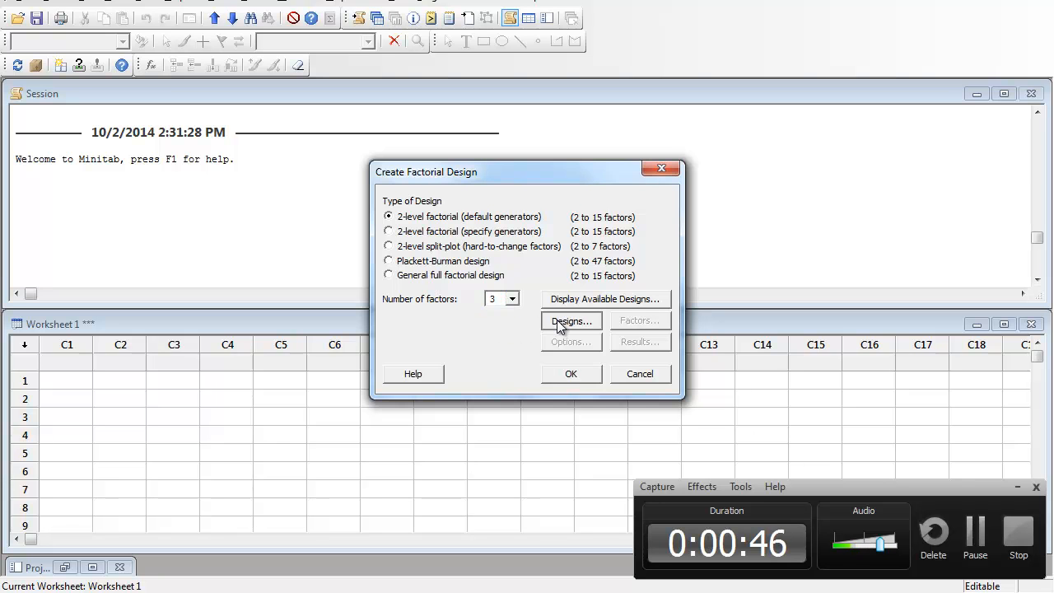
left_click(522, 235)
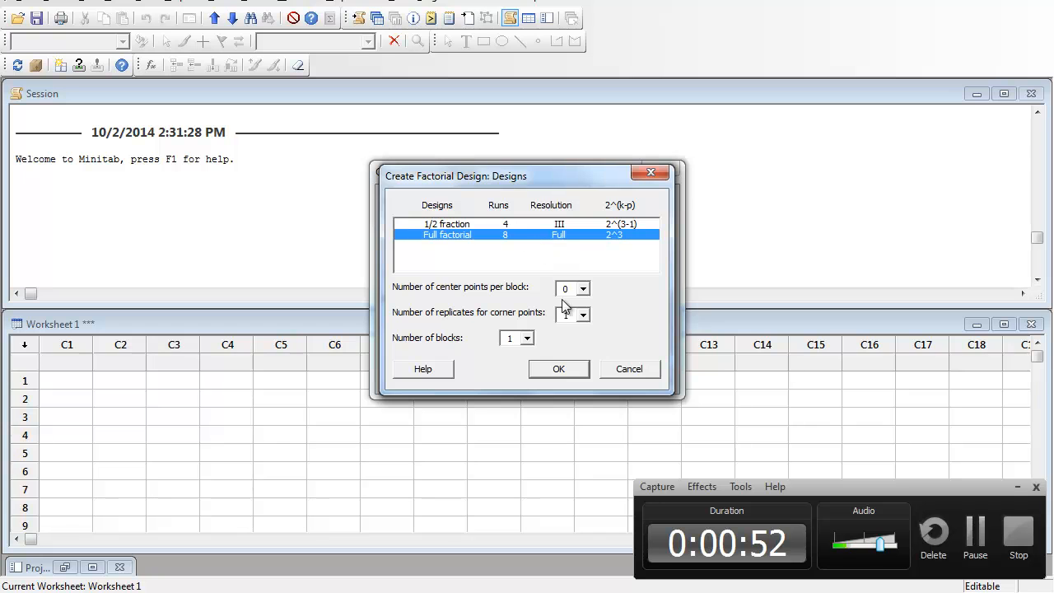
left_click(583, 316)
left_click(567, 339)
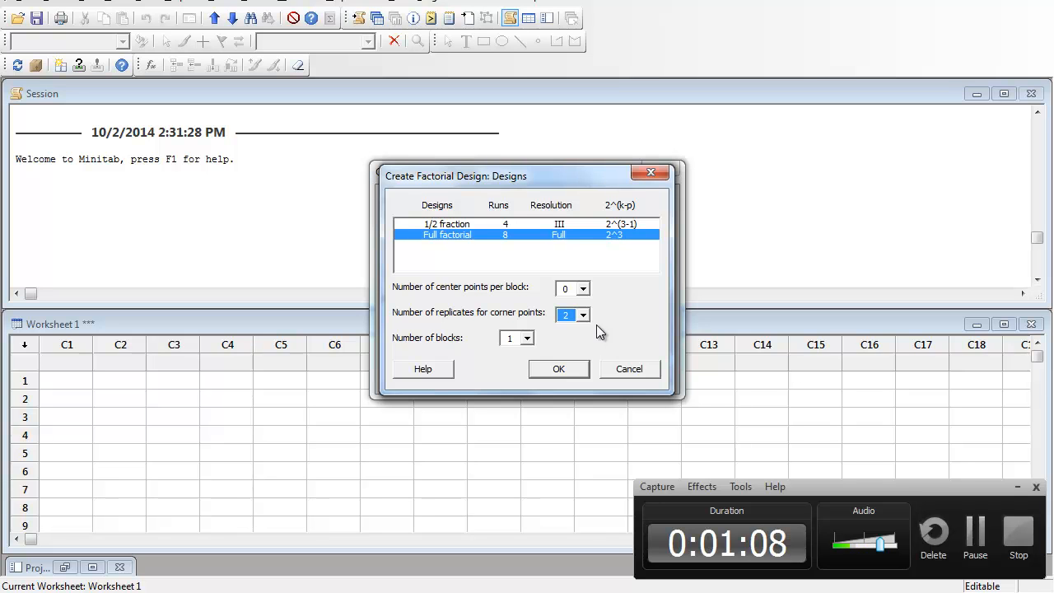
left_click(569, 368)
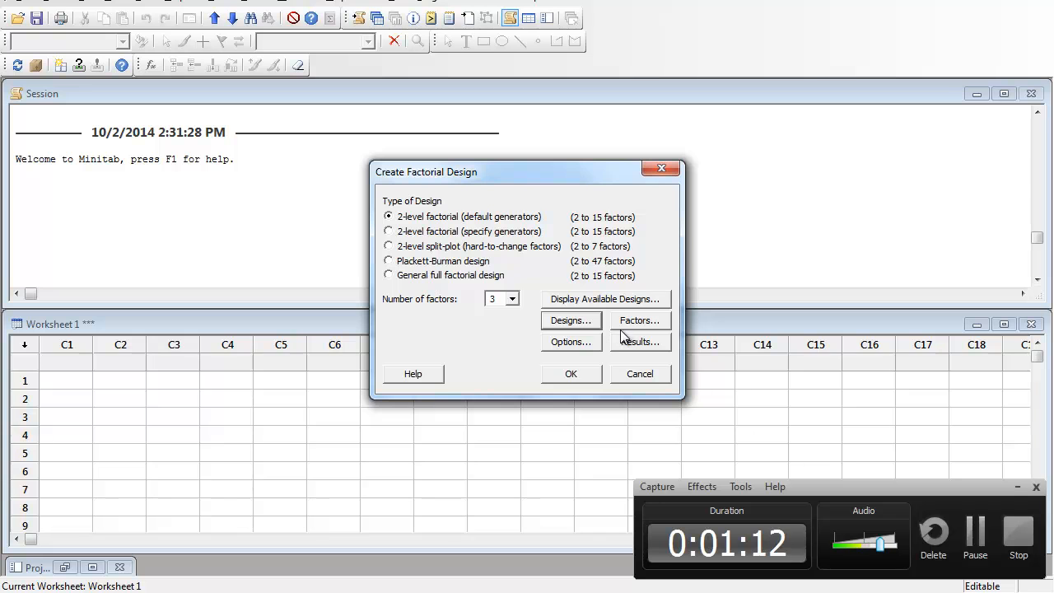
Look up the Problem 1 factor names in the Excel workbook and name the design's factor A Cutting Speed.
left_click(624, 322)
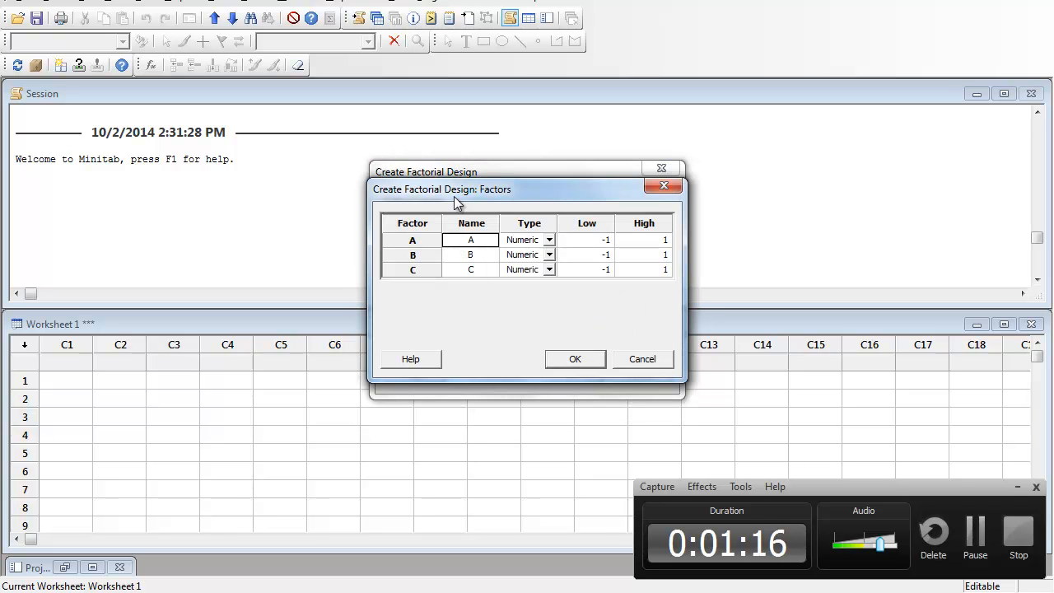
left_click_drag(386, 234, 378, 247)
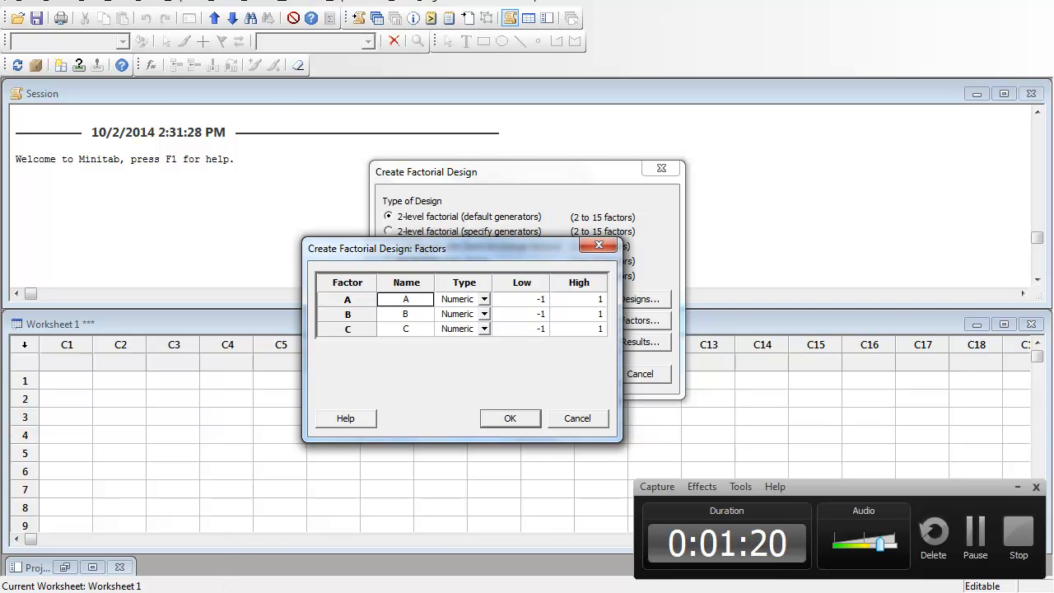
key("alt+Tab")
key("alt+Tab")
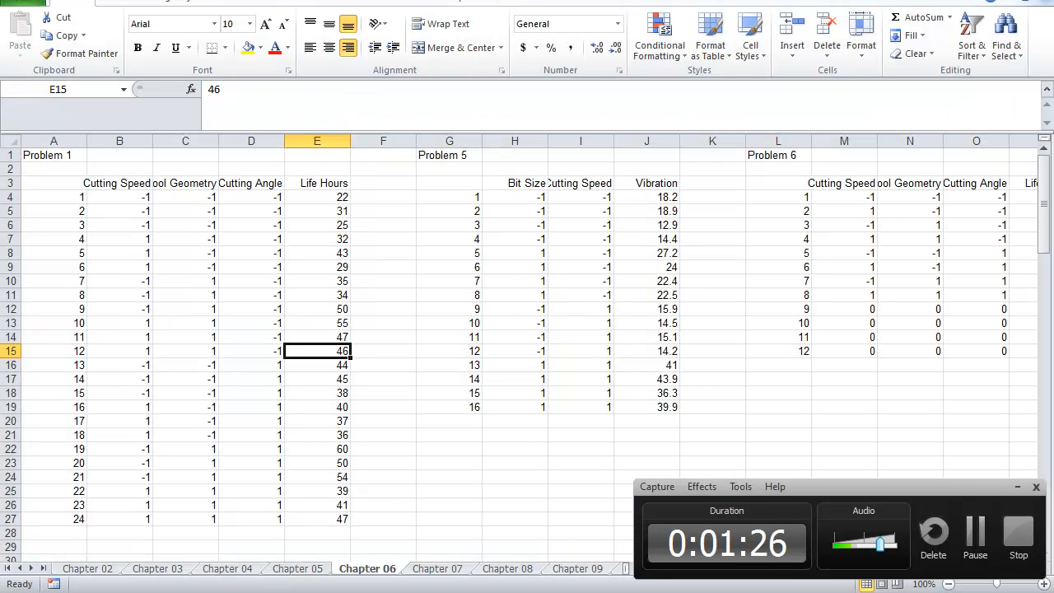
key("alt+Tab")
key("alt+Tab")
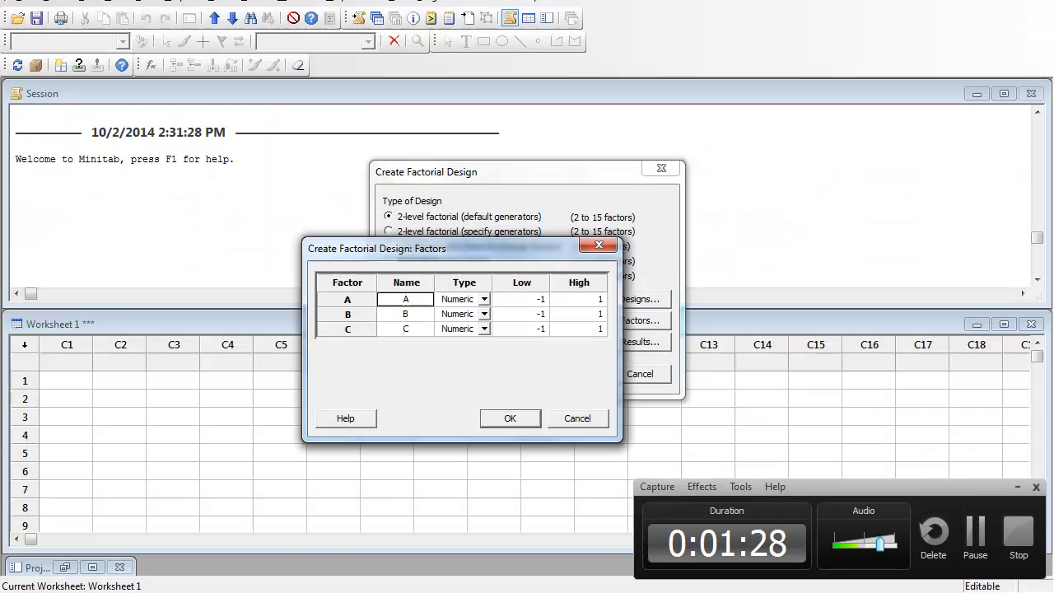
type("Cutting Speed")
key("Tab")
key("Tab")
key("Tab")
key("Tab")
Name factor B Tool Geometry and factor C Cutting Angle.
type("Tool Geometry")
key("Tab")
key("Tab")
key("Tab")
key("Tab")
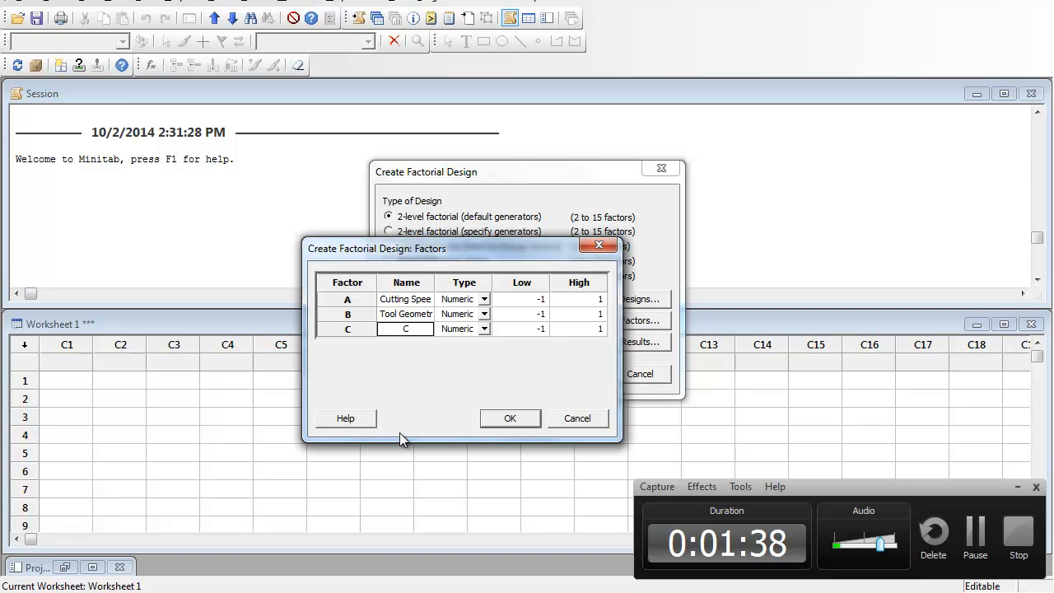
key("alt+Tab")
key("alt+Tab")
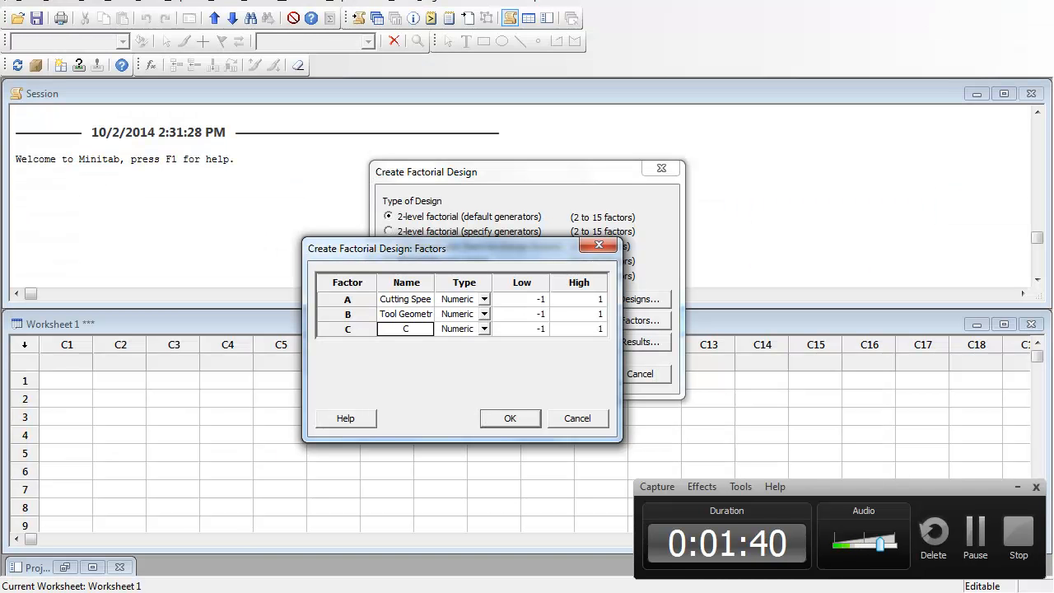
type("Cutting ")
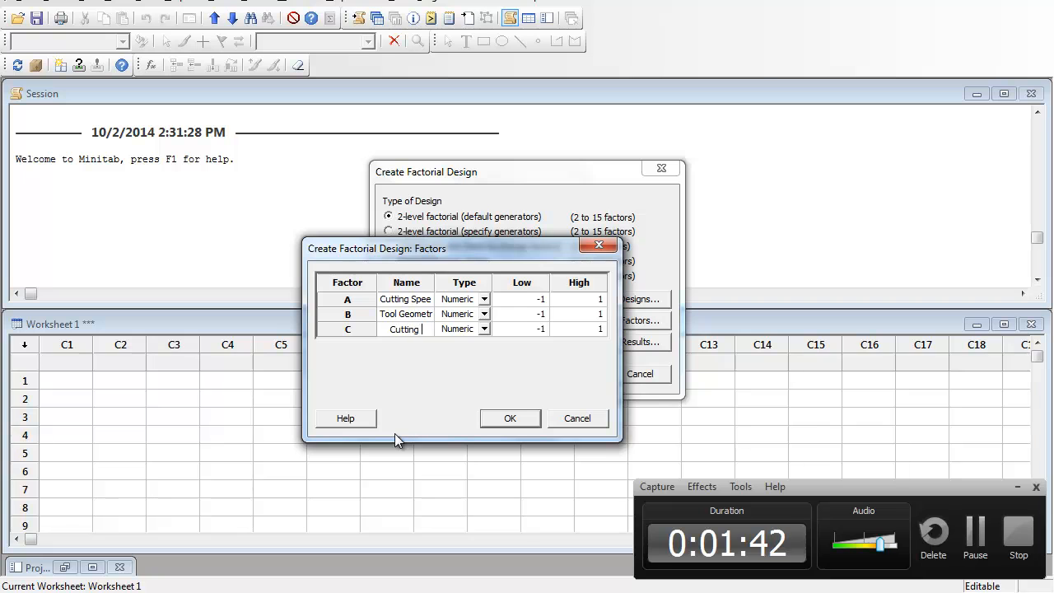
type("Angle")
Set the Tool Geometry factor's type to Text and generate the factorial design.
left_click(483, 314)
left_click(469, 337)
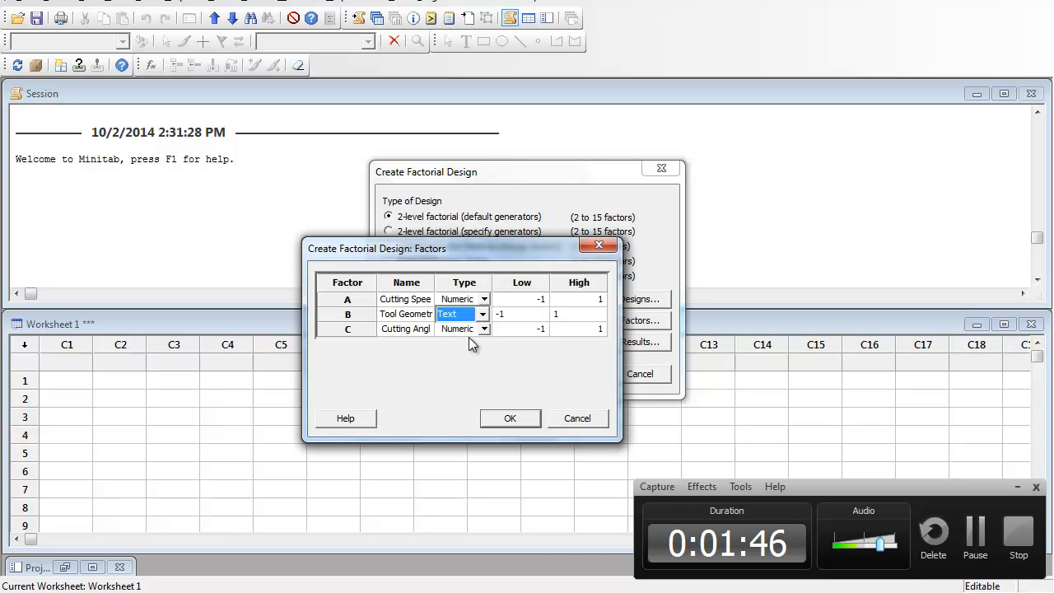
left_click(508, 315)
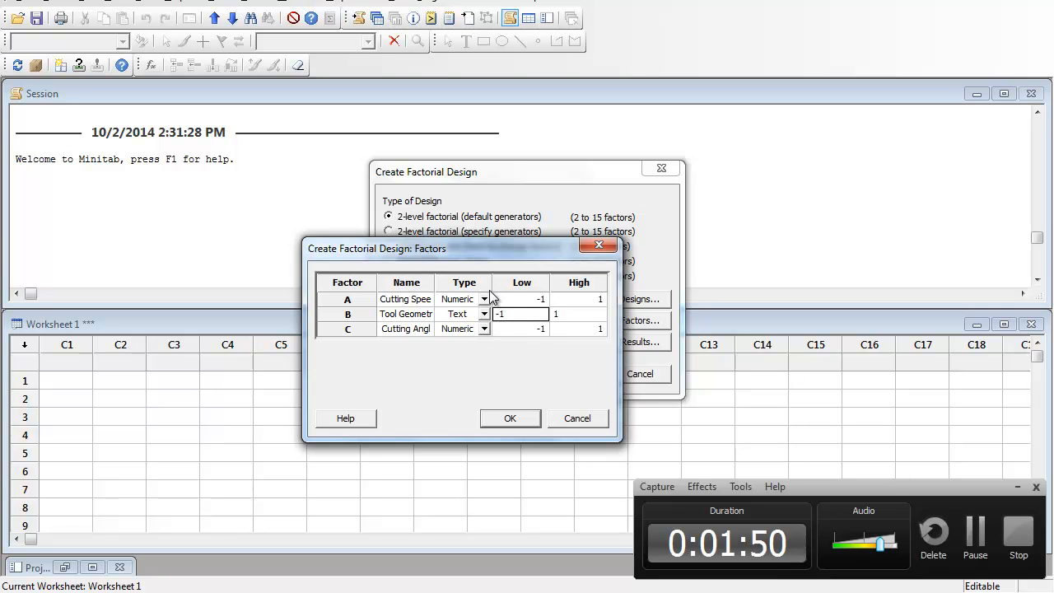
left_click(551, 301)
left_click(535, 300)
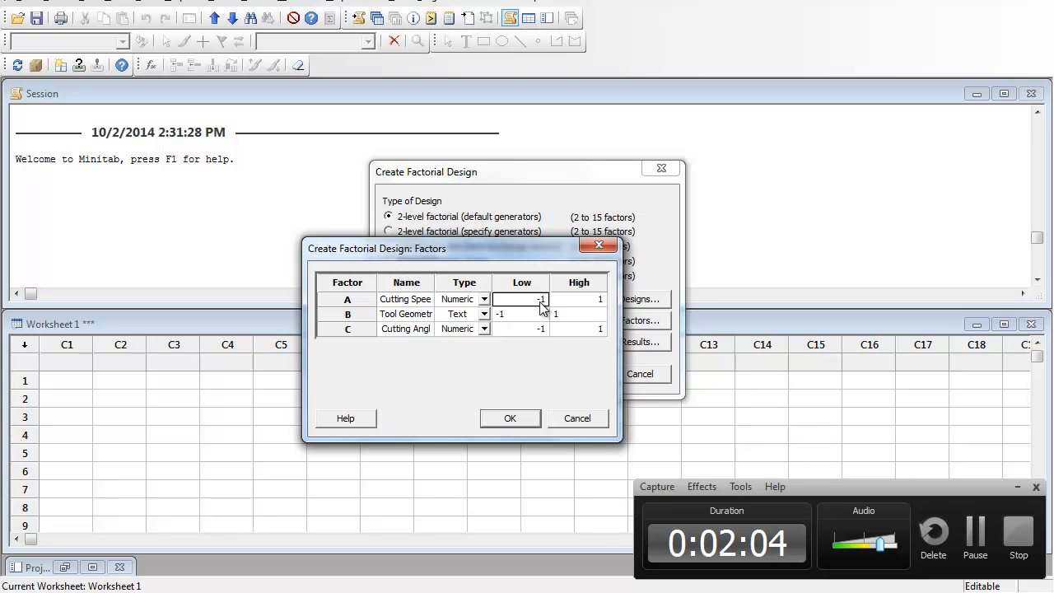
left_click(510, 420)
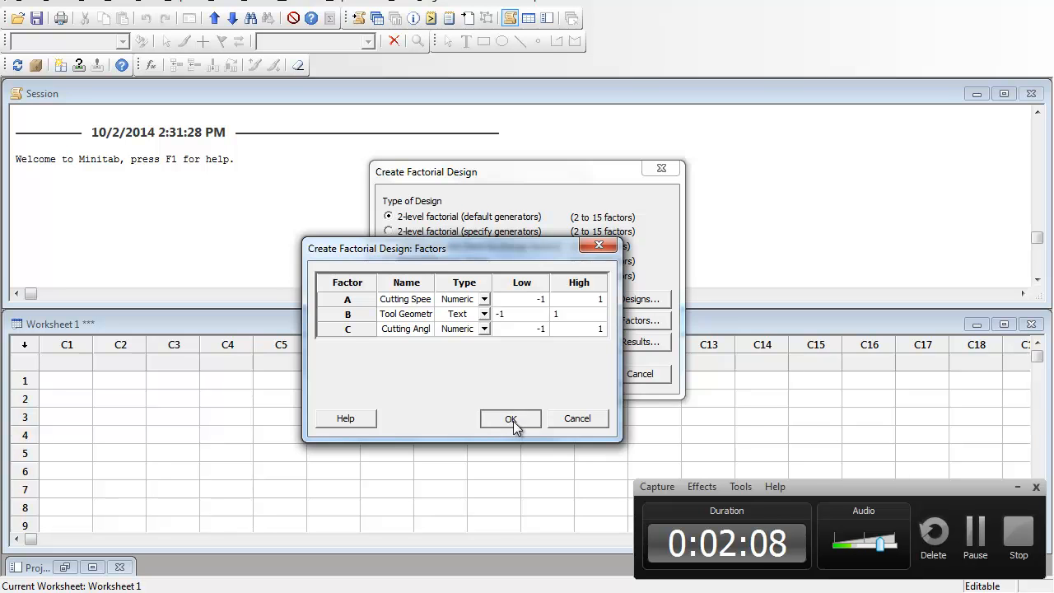
left_click(562, 373)
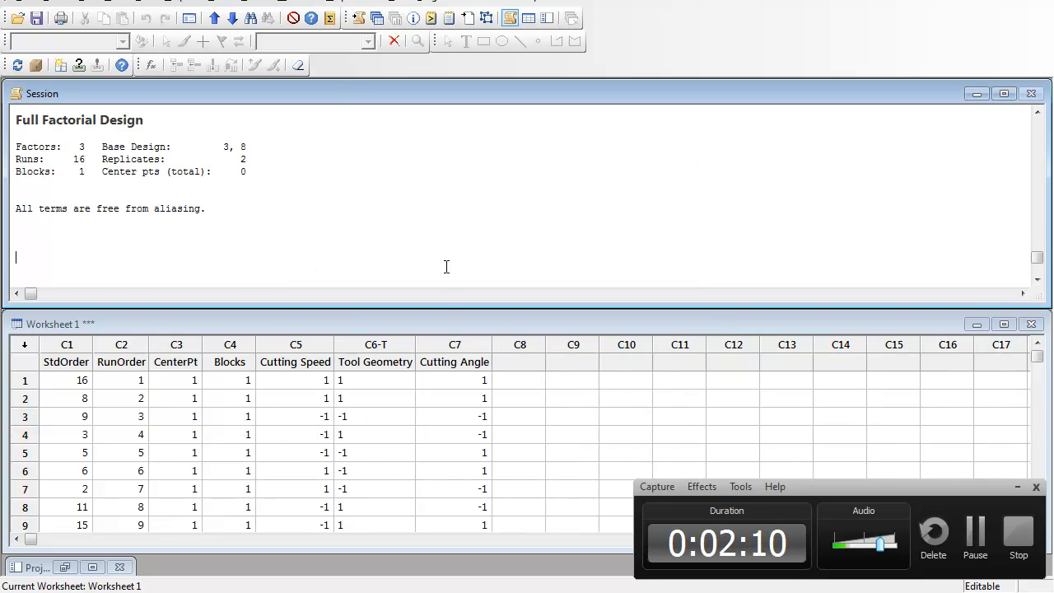
Show the design worksheet beside the project manager and name column C8 Response.
left_click(377, 17)
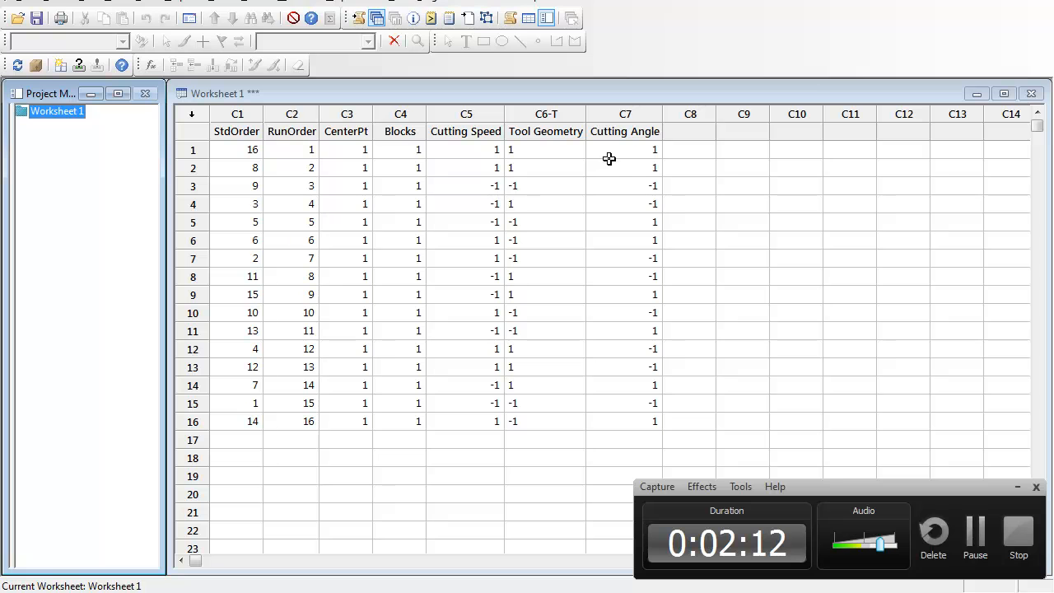
left_click_drag(623, 115, 235, 116)
left_click(681, 137)
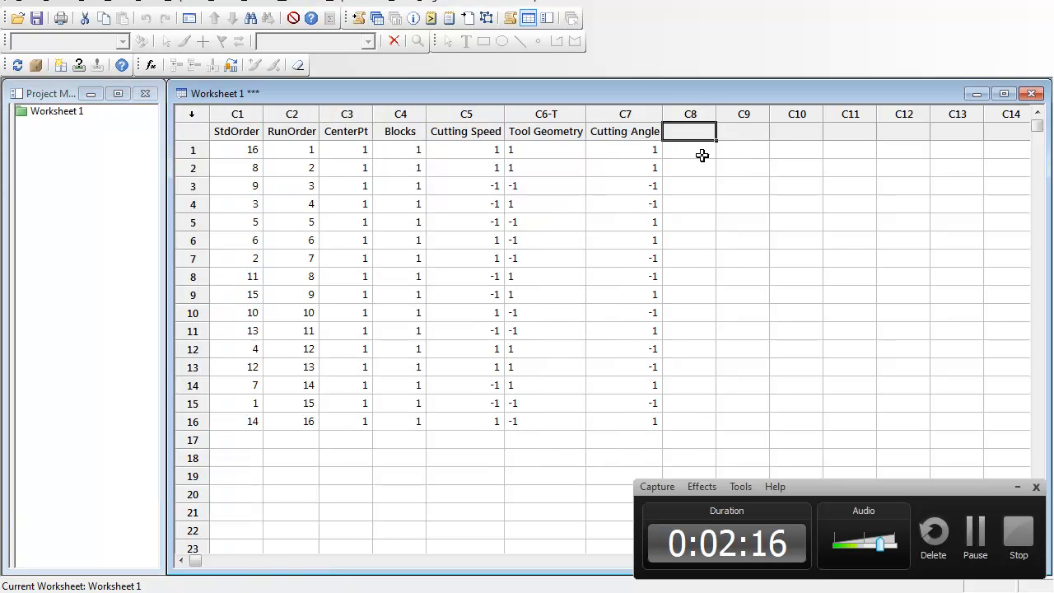
type("Response")
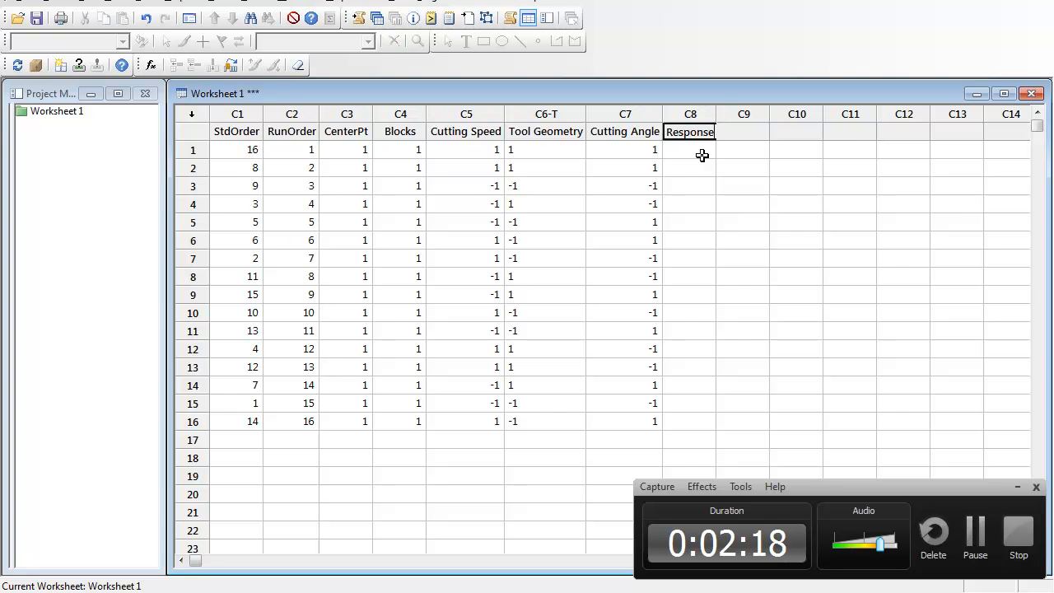
key("Return")
Fill the Response column with missing values by entering * in row 16.
key("shift+Down")
key("shift+Down")
key("shift+Down")
key("shift+Down")
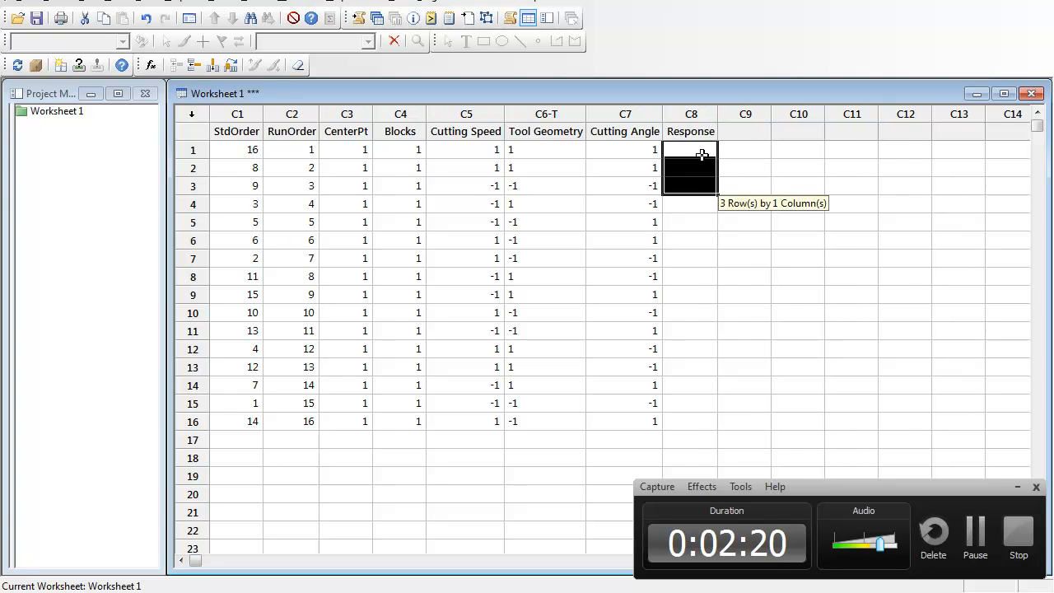
key("Down")
key("Down")
key("Down")
key("Down")
key("Down")
key("Down")
key("Down")
key("Down")
key("Down")
key("Down")
key("Down")
key("Down")
key("Down")
key("Down")
key("Down")
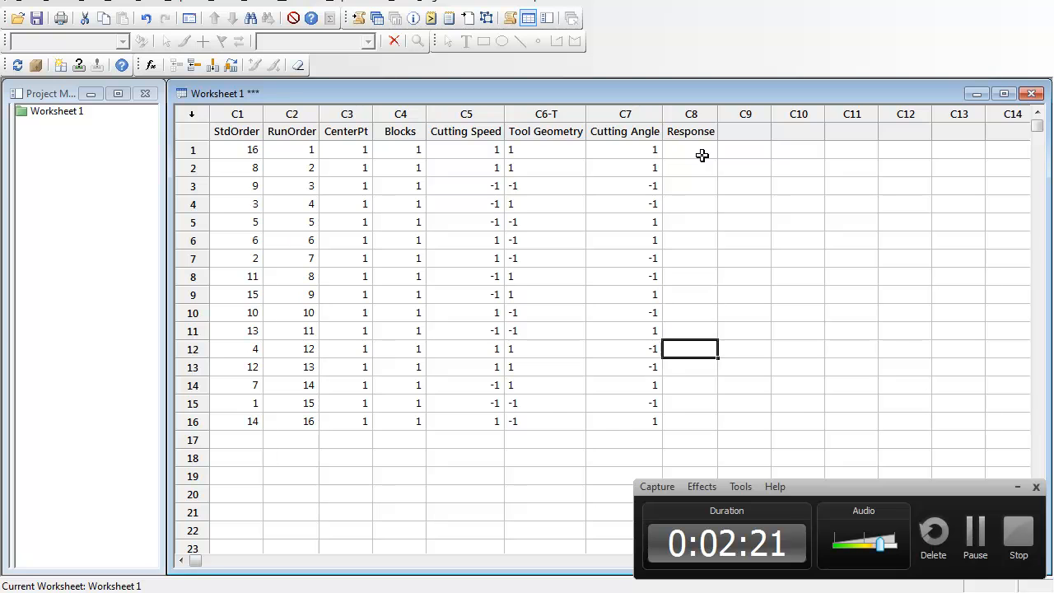
type("*")
key("Return")
key("Up")
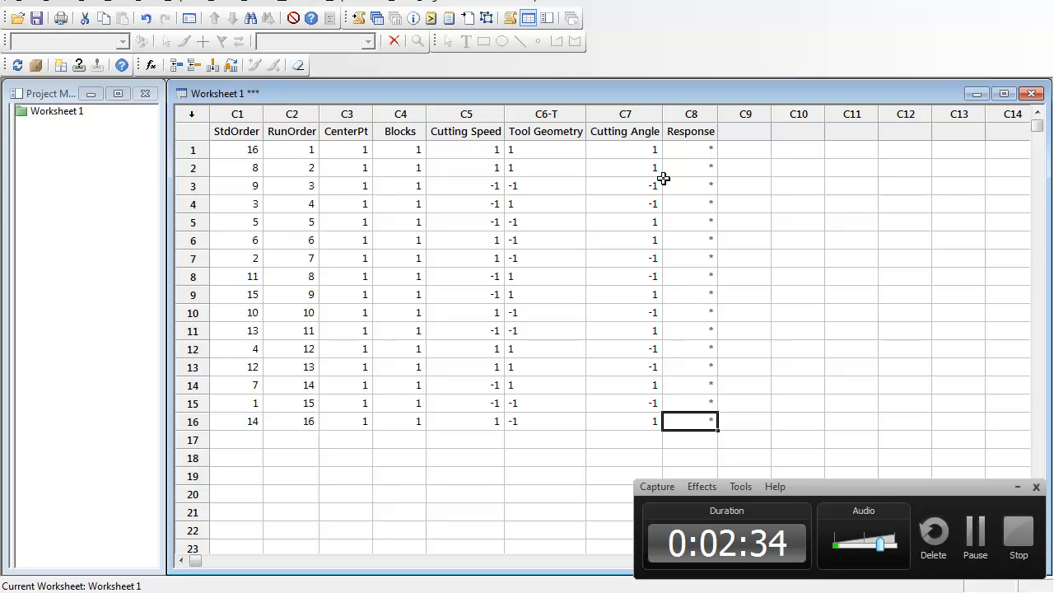
Start a new Minitab project without saving the current one.
left_click(35, 1)
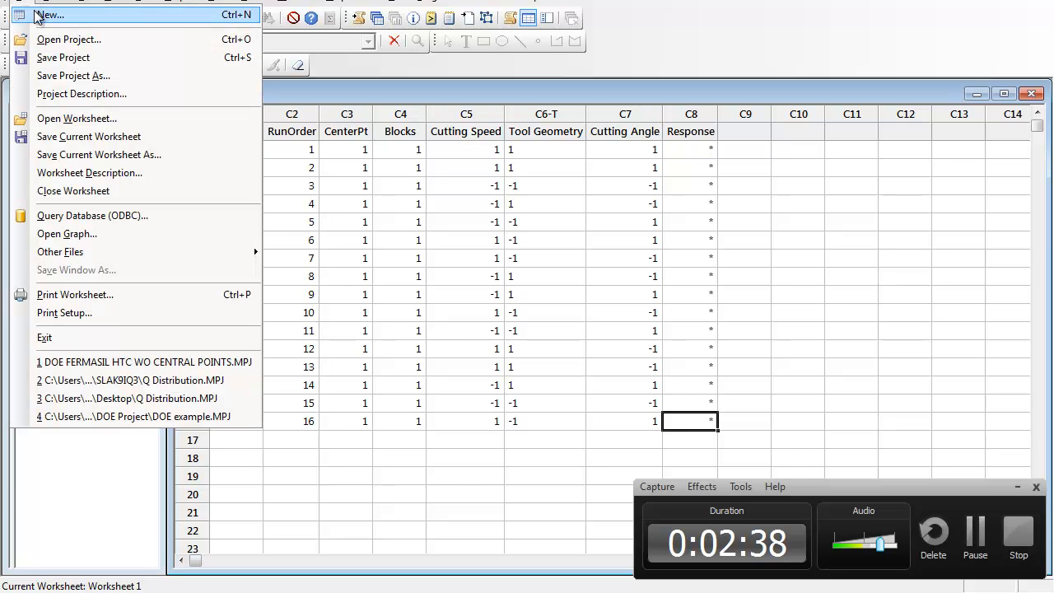
left_click(52, 17)
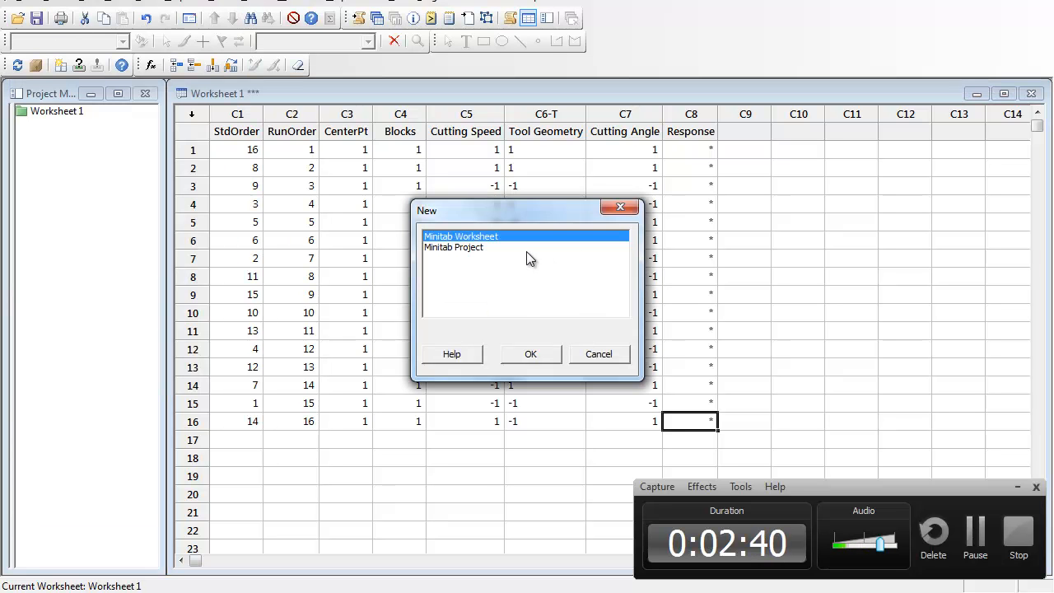
double_click(502, 249)
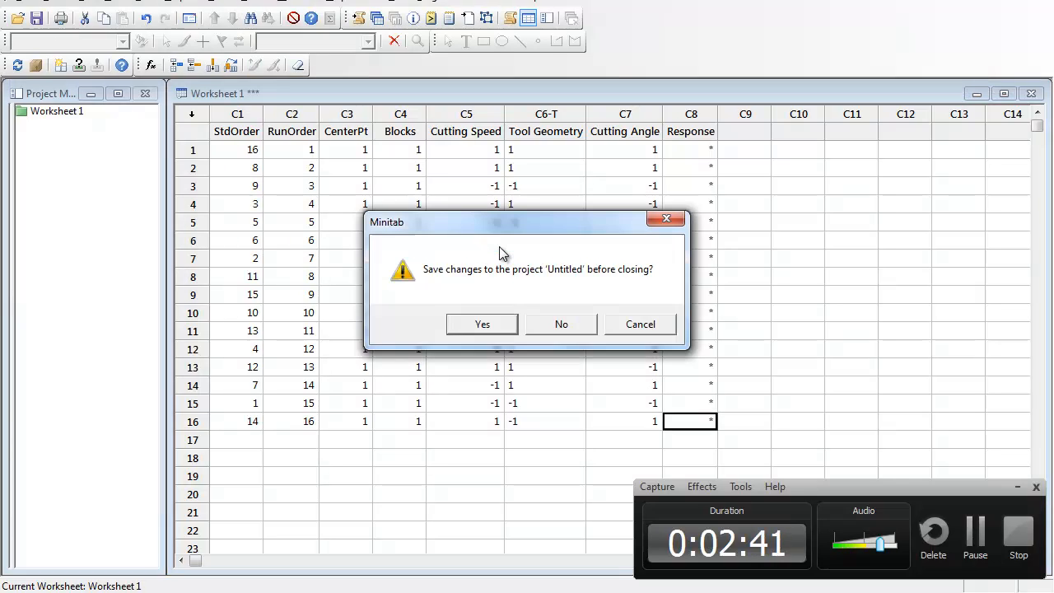
left_click(557, 333)
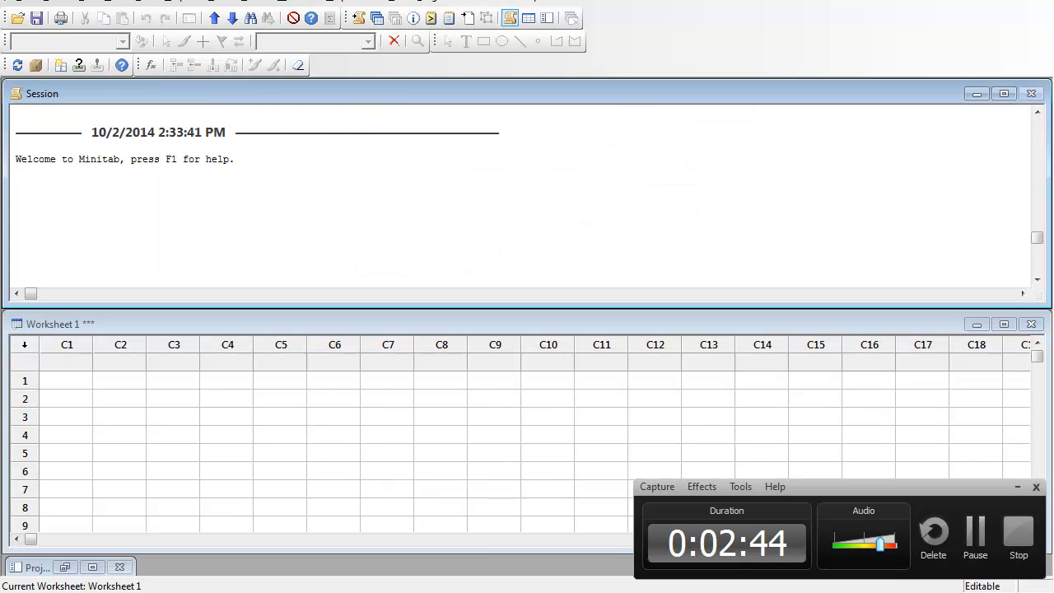
Switch to Excel and copy the Problem 1 data with its headers, range A3:E27, on the Chapter 06 sheet.
key("alt+Tab")
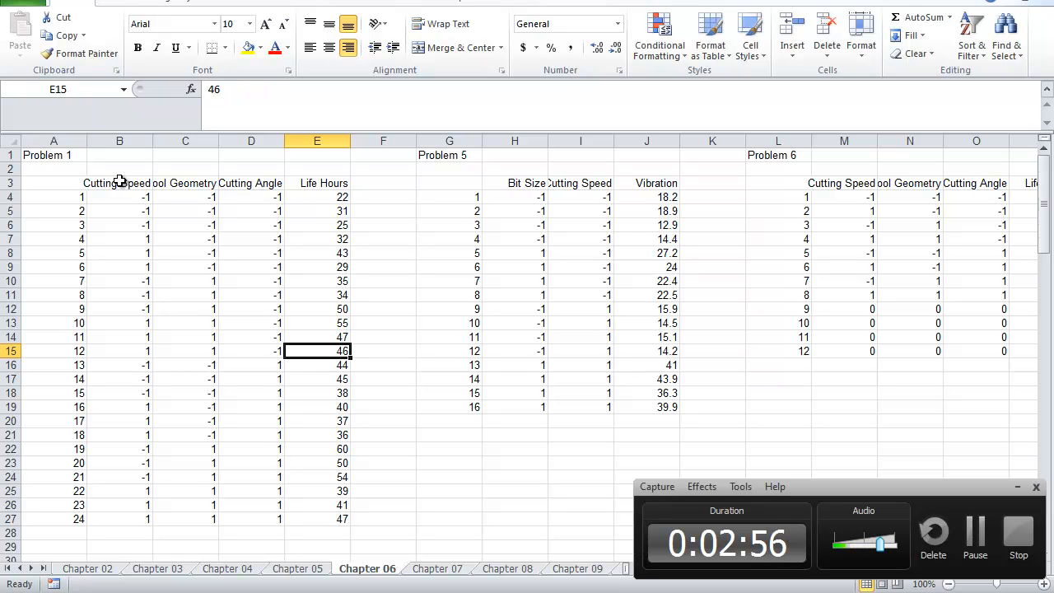
left_click_drag(119, 181, 271, 388)
left_click(66, 182)
left_click_drag(66, 182, 338, 519)
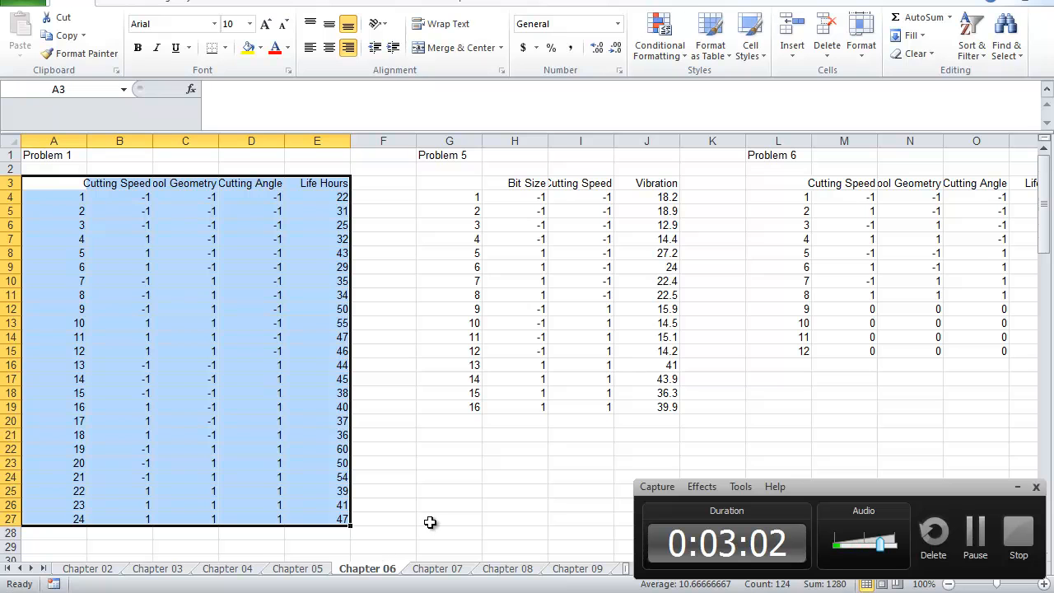
key("ctrl+c")
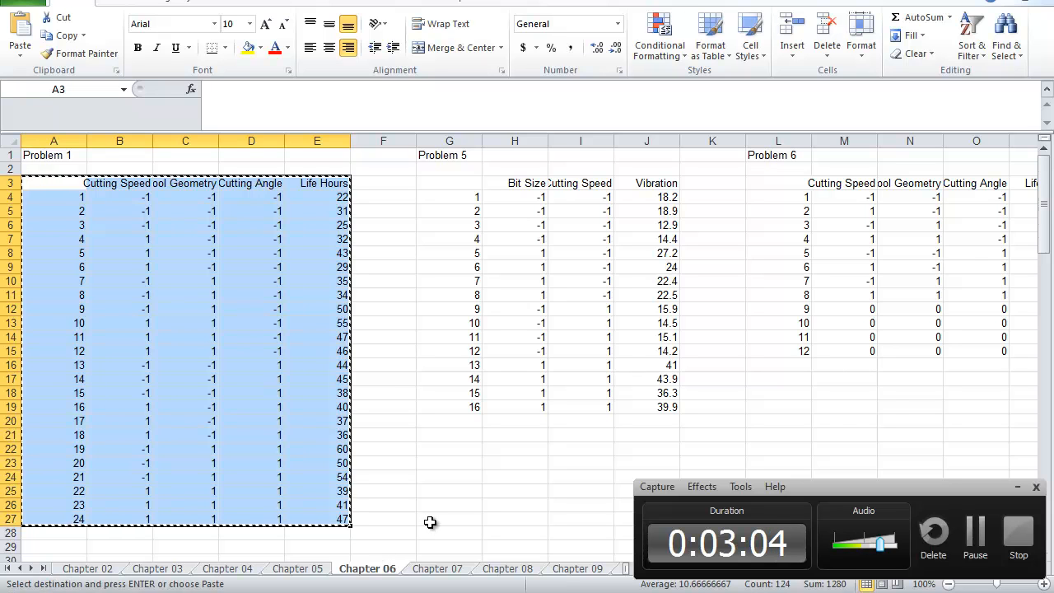
Paste the copied data into the empty Minitab worksheet from the C1 name cell and name column C1 Run Order.
key("alt+Tab")
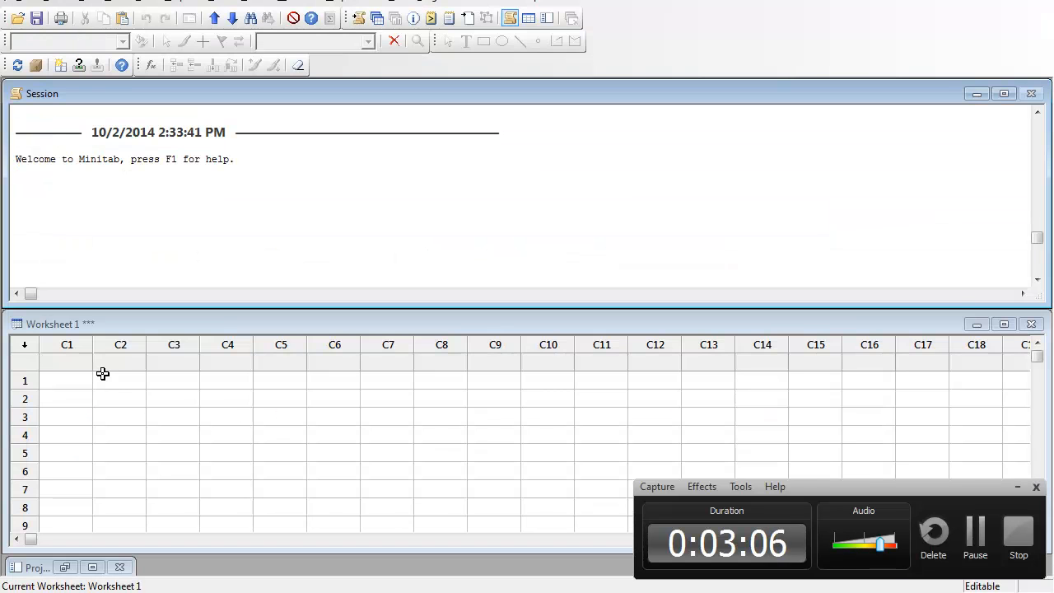
left_click(78, 362)
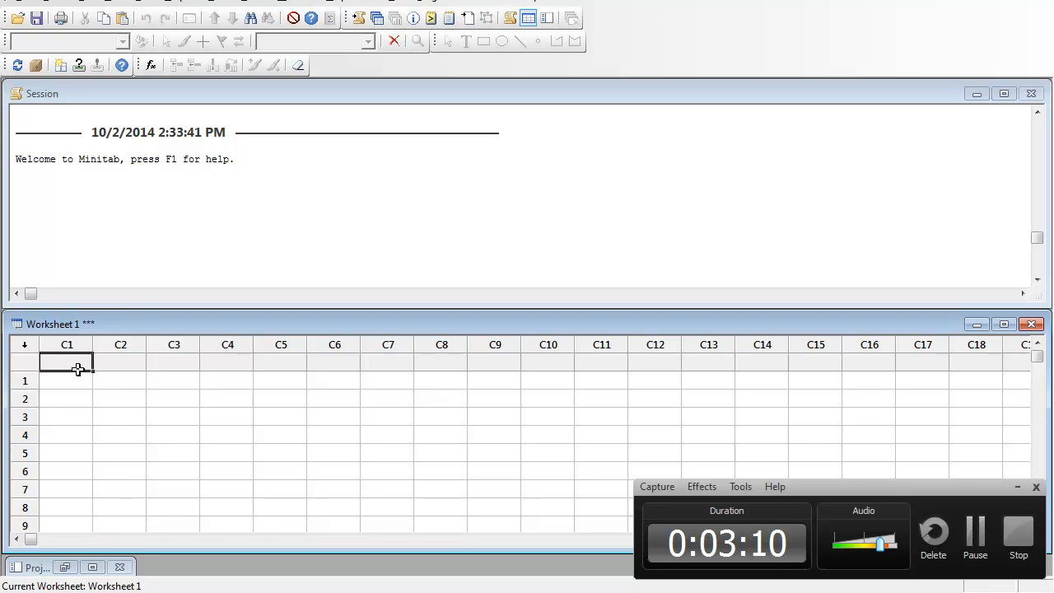
key("ctrl+v")
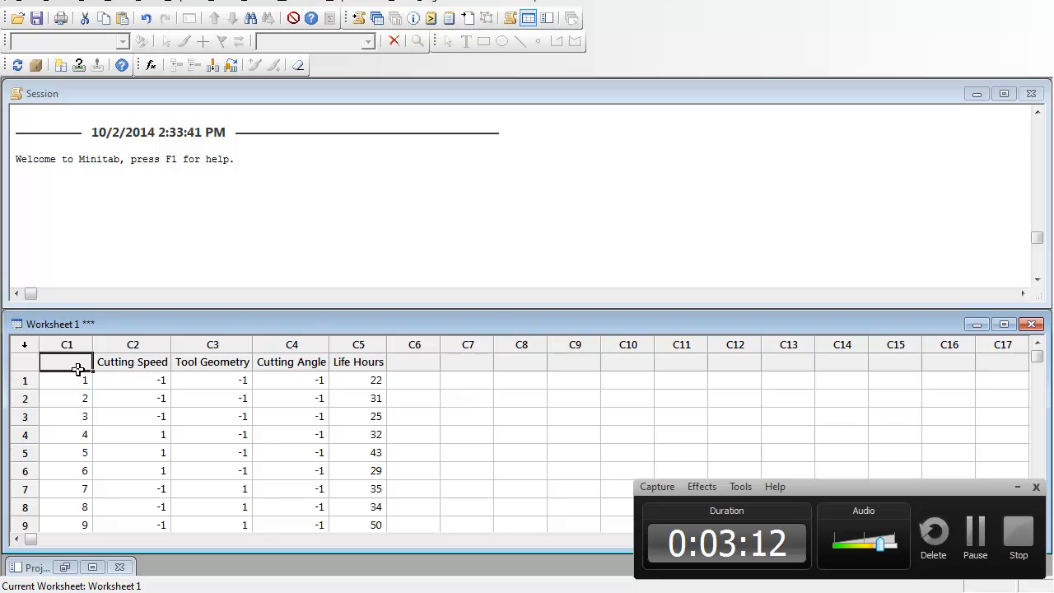
type("Run Order")
key("Return")
key("Right")
key("Up")
key("Right")
key("Right")
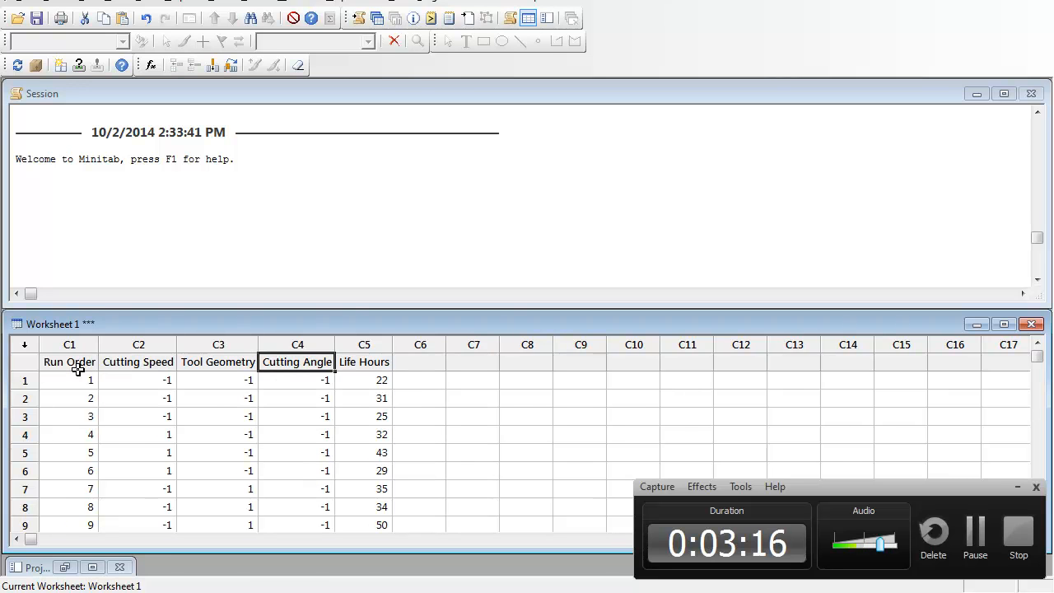
Show the worksheet beside the project manager and look over the pasted cutting tool data.
left_click(382, 18)
left_click(447, 294)
left_click(451, 334)
scroll(453, 345, "down", 2)
scroll(452, 339, "up", 2)
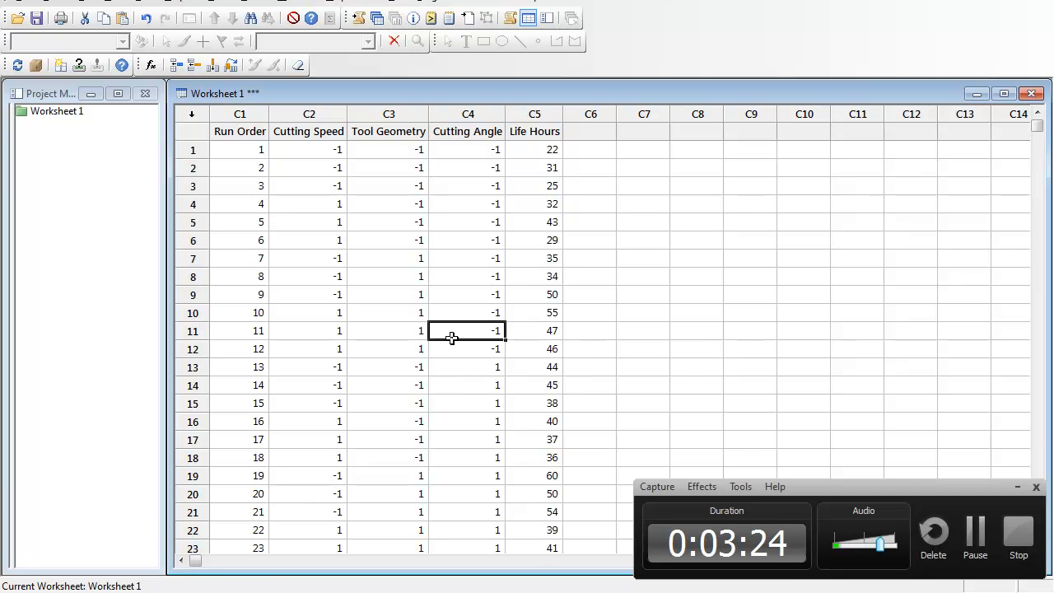
Switch to the Word assignment and review parts (b) and (c) of problem 6.1.
key("alt+Tab")
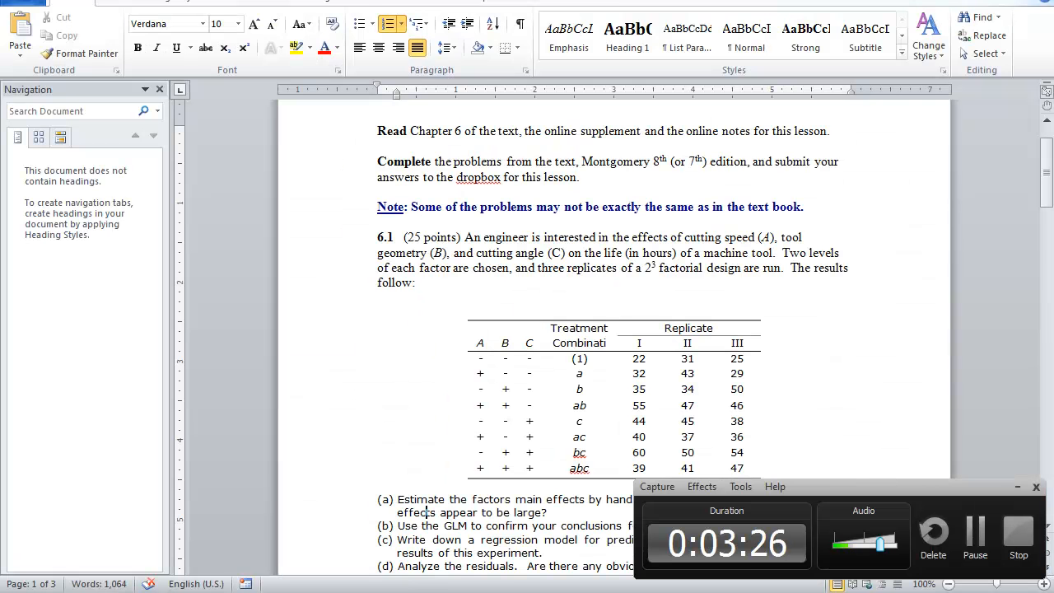
scroll(389, 510, "down", 3)
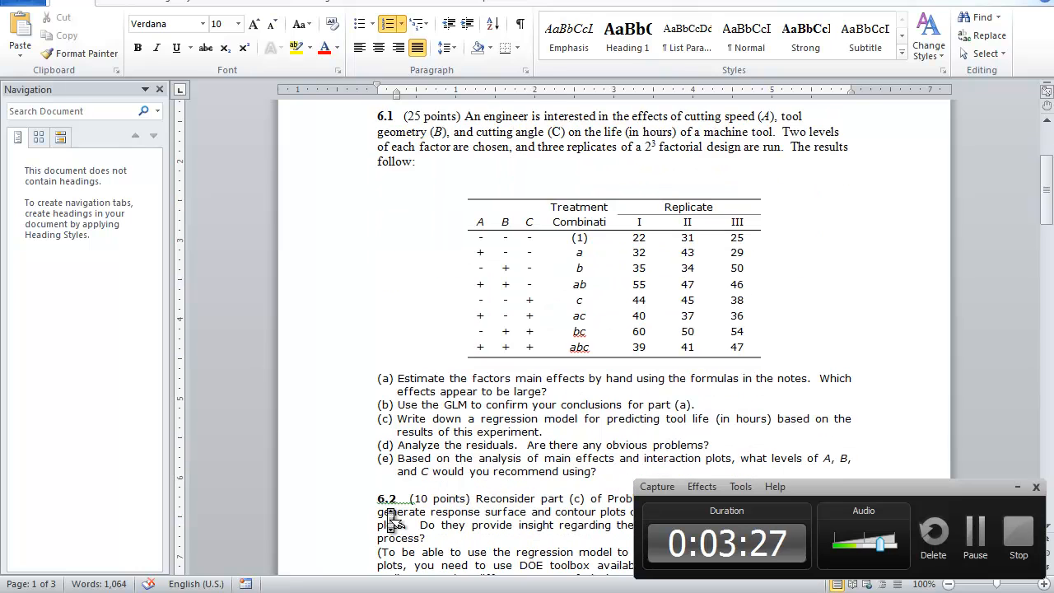
left_click(349, 405)
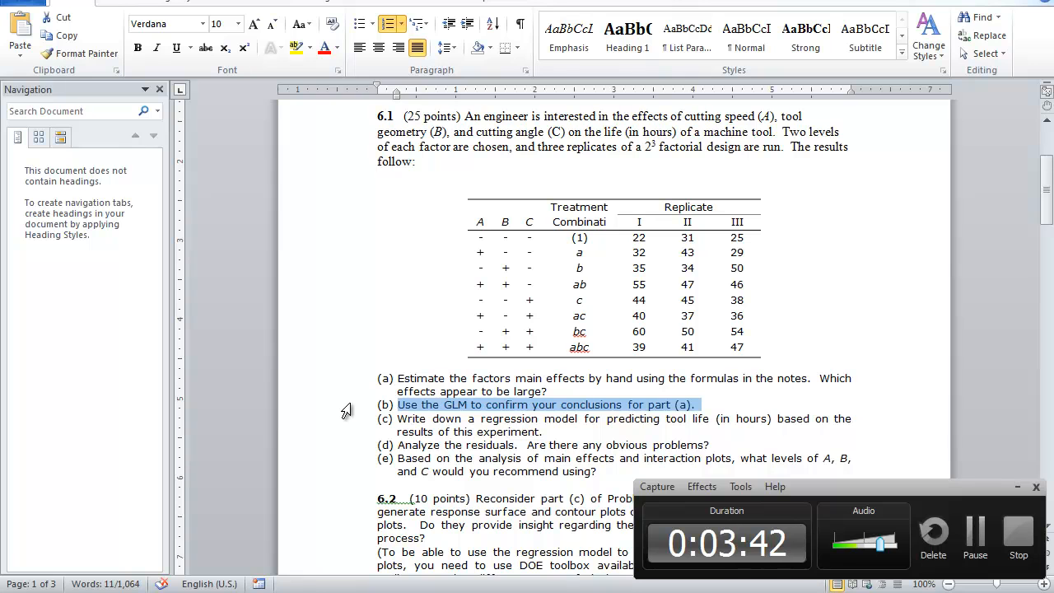
left_click_drag(348, 420, 349, 433)
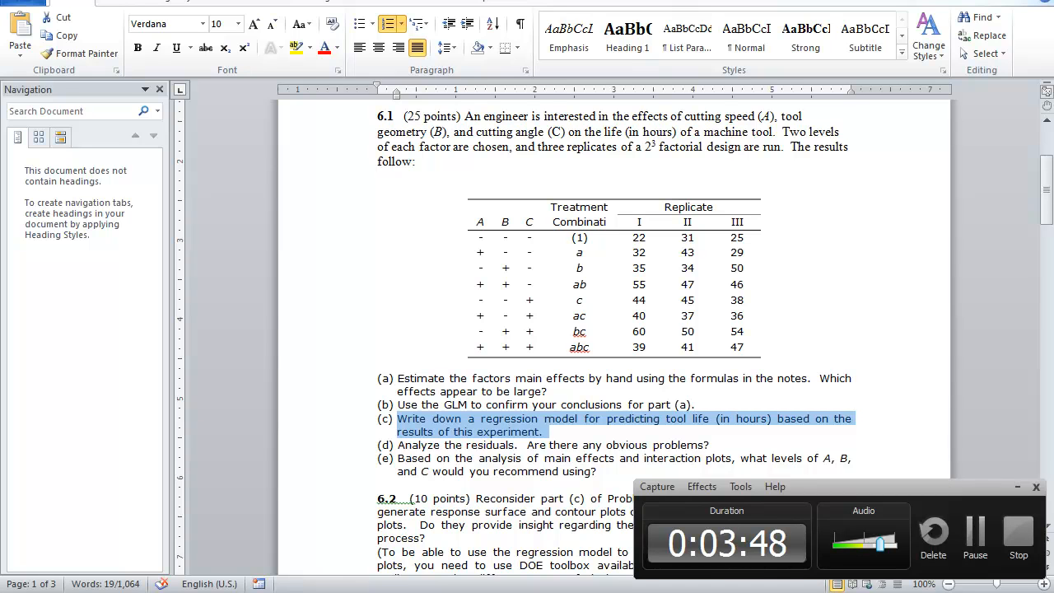
Return to Minitab and start a custom factorial design with Cutting Speed, Tool Geometry and Cutting Angle as its factors.
left_click(329, 592)
left_click(465, 346)
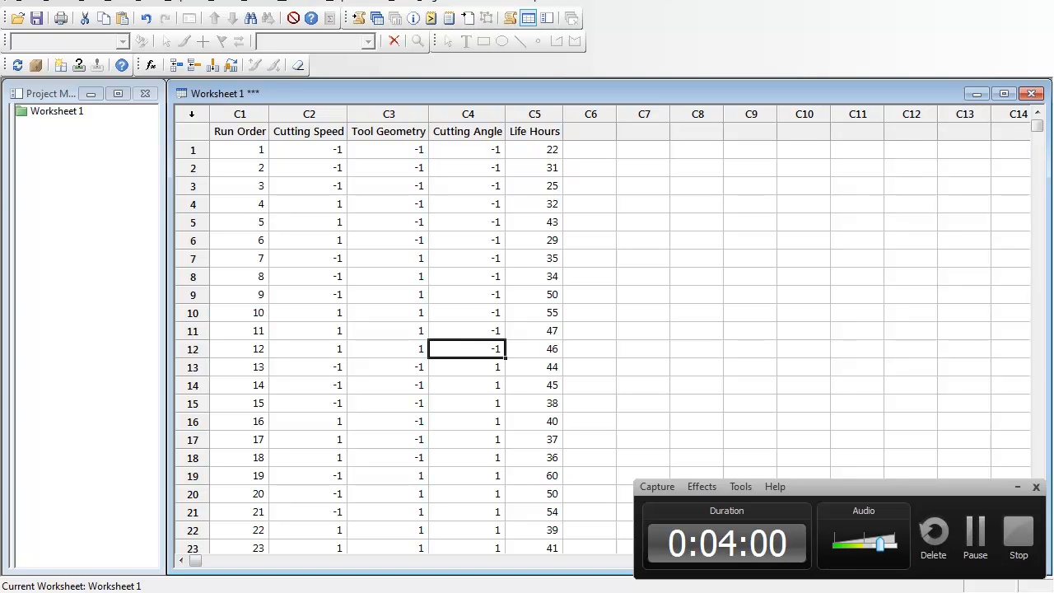
left_click(145, 2)
mouse_move(183, 73)
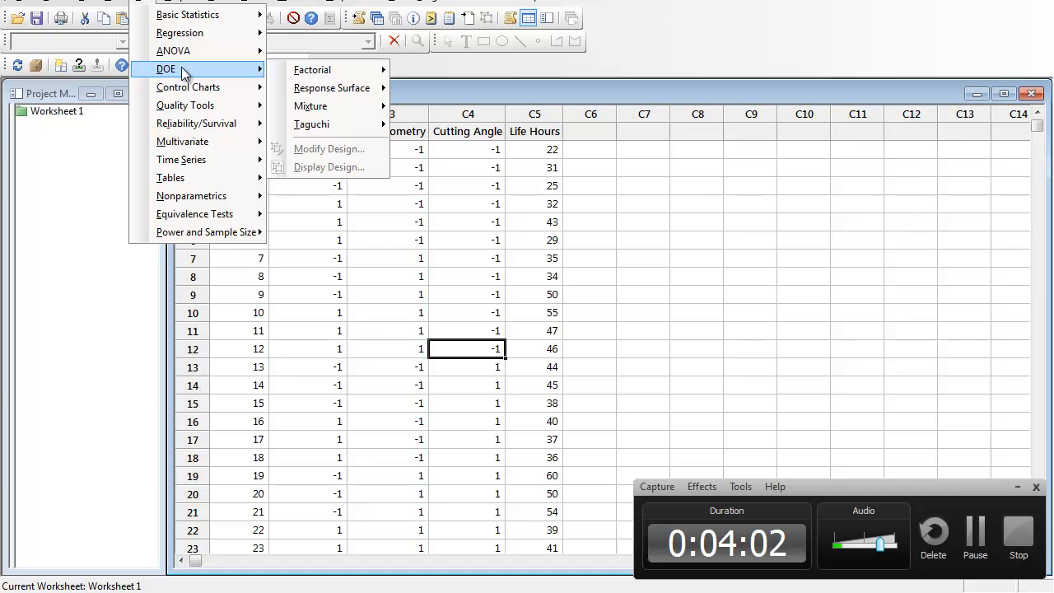
mouse_move(329, 74)
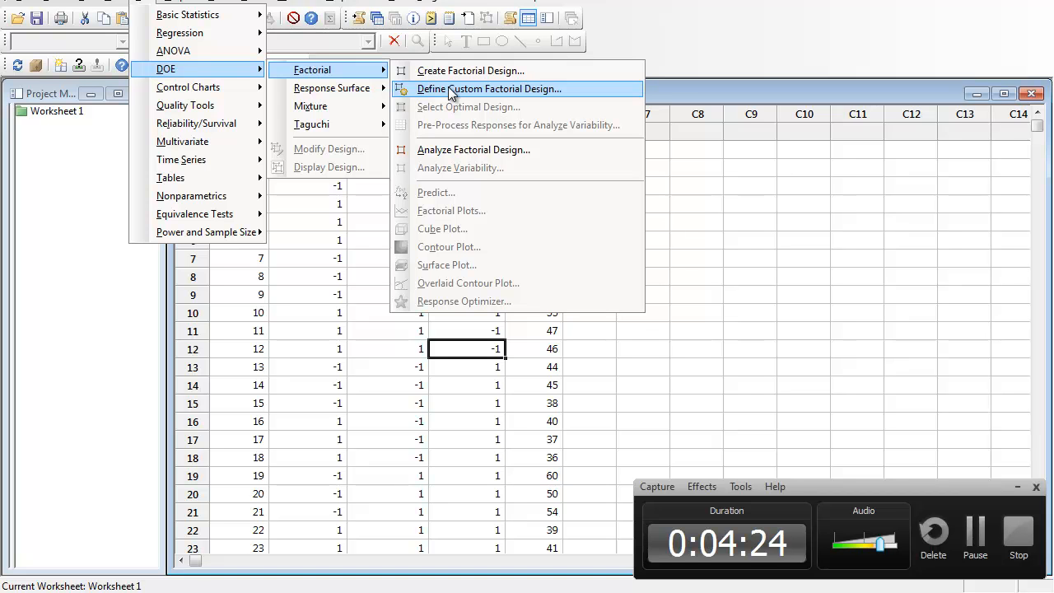
left_click(451, 91)
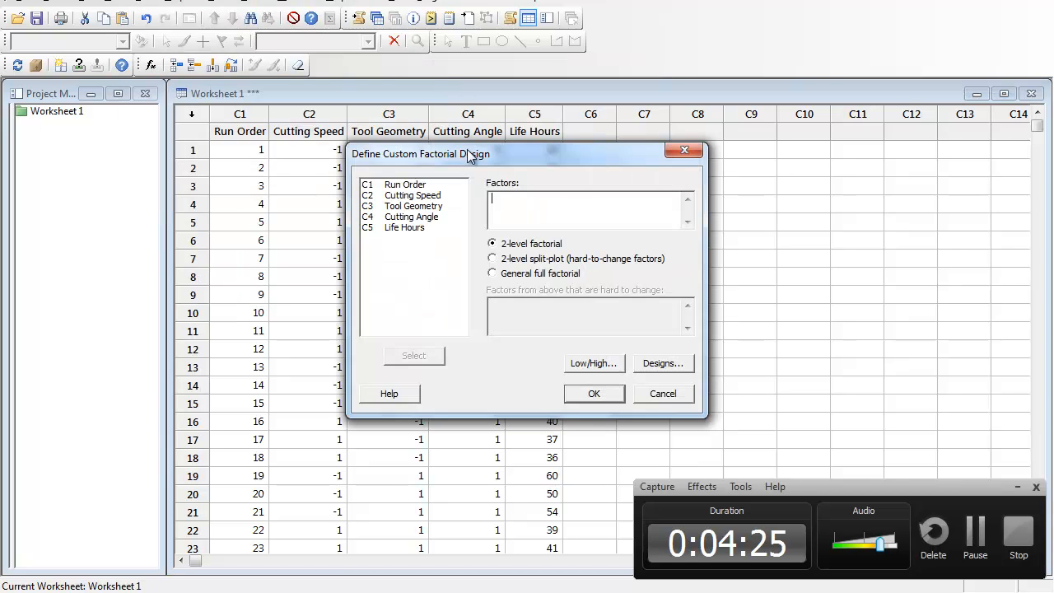
double_click(432, 197)
double_click(432, 206)
double_click(433, 217)
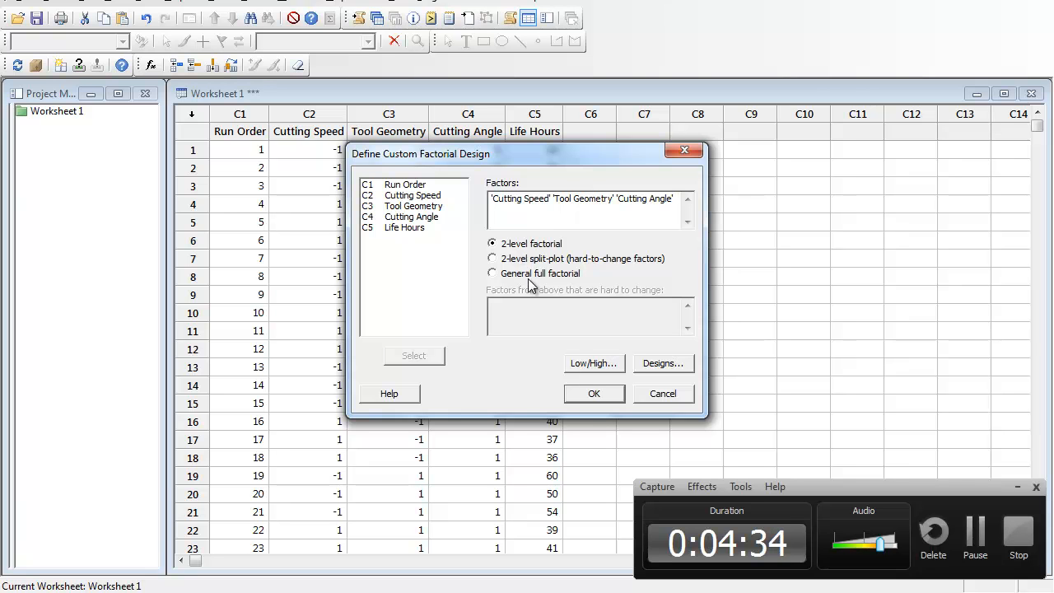
Keep the design as a 2-level factorial with uncoded data and low/high levels of -1 and 1 for every factor.
left_click(530, 244)
left_click(582, 366)
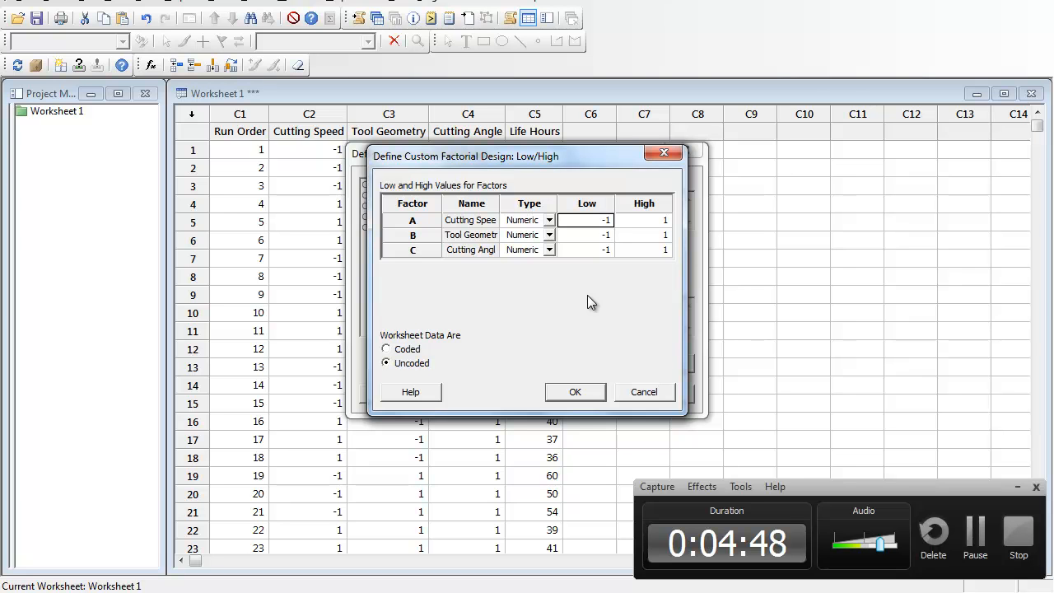
left_click(577, 394)
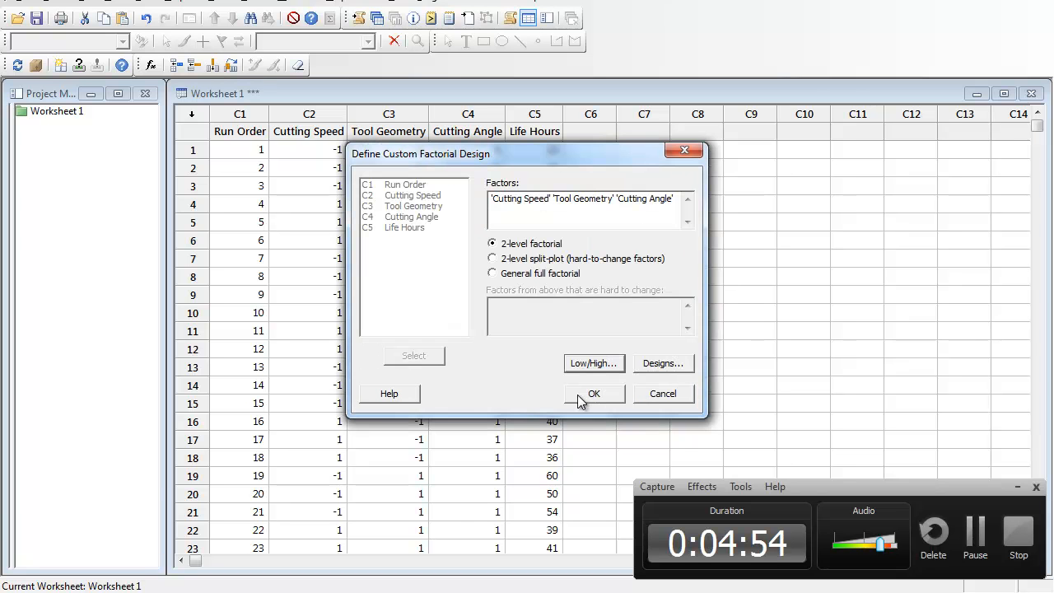
Specify the Run Order column as the design's run order, with no center points or blocks, and finish defining the custom design.
left_click(656, 366)
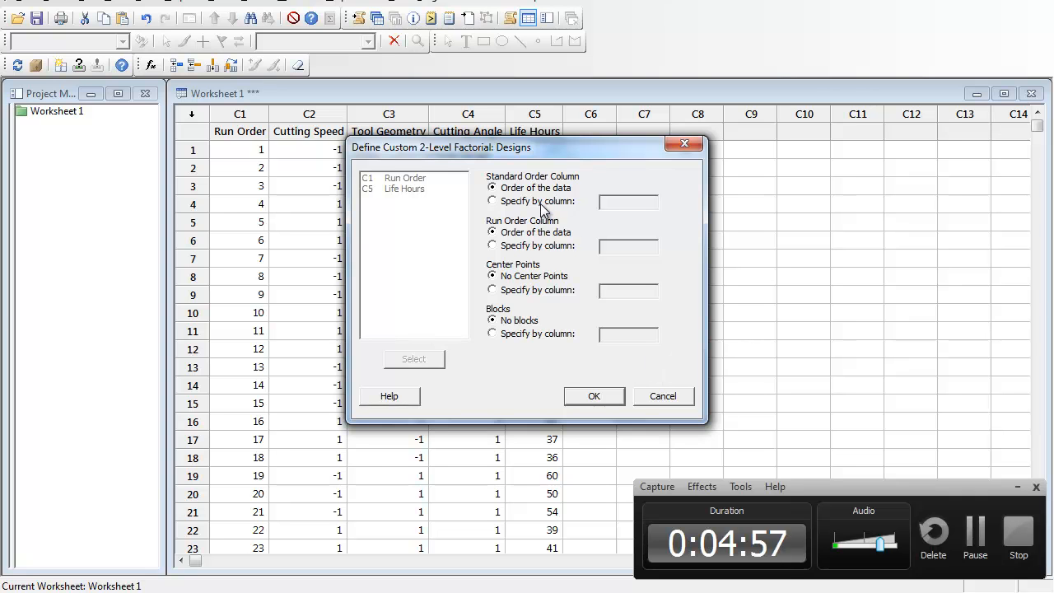
left_click(535, 246)
left_click(618, 247)
left_click(391, 179)
double_click(390, 179)
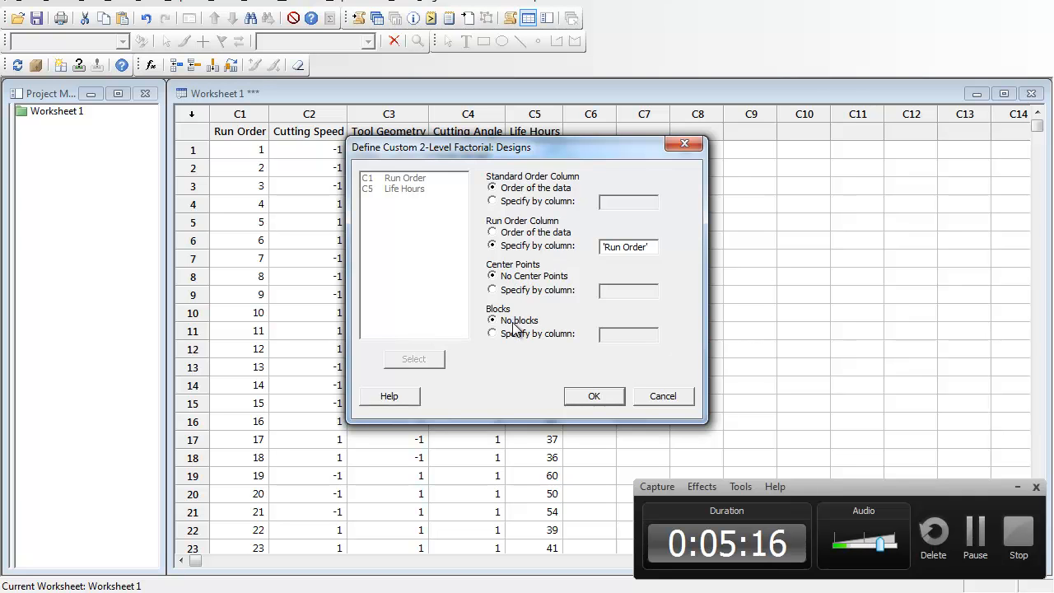
left_click(601, 400)
left_click(602, 398)
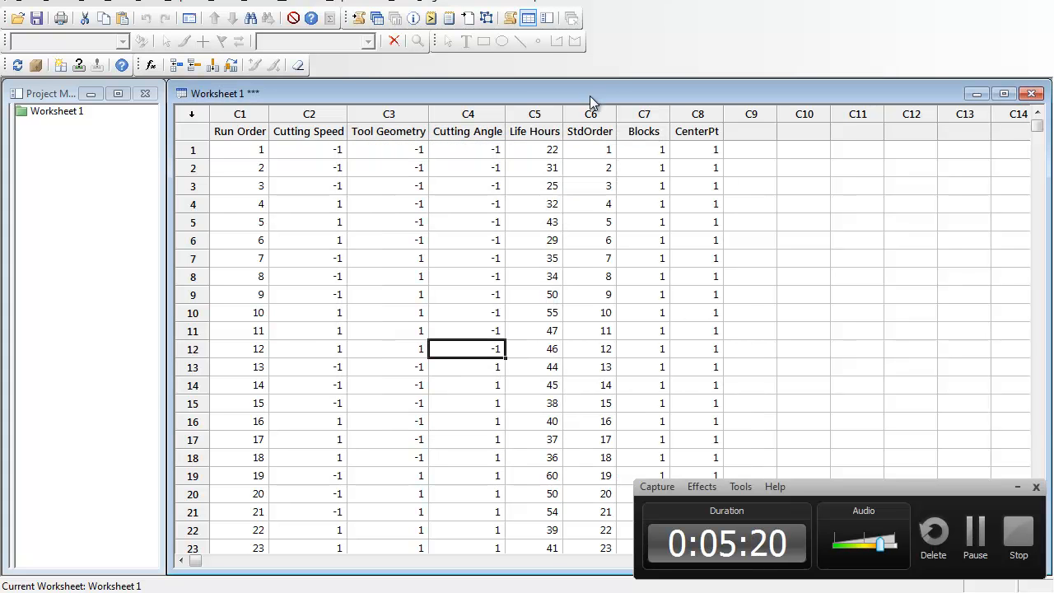
Review the defined design's worksheet columns C1 to C8 across all its runs.
left_click_drag(698, 114, 272, 112)
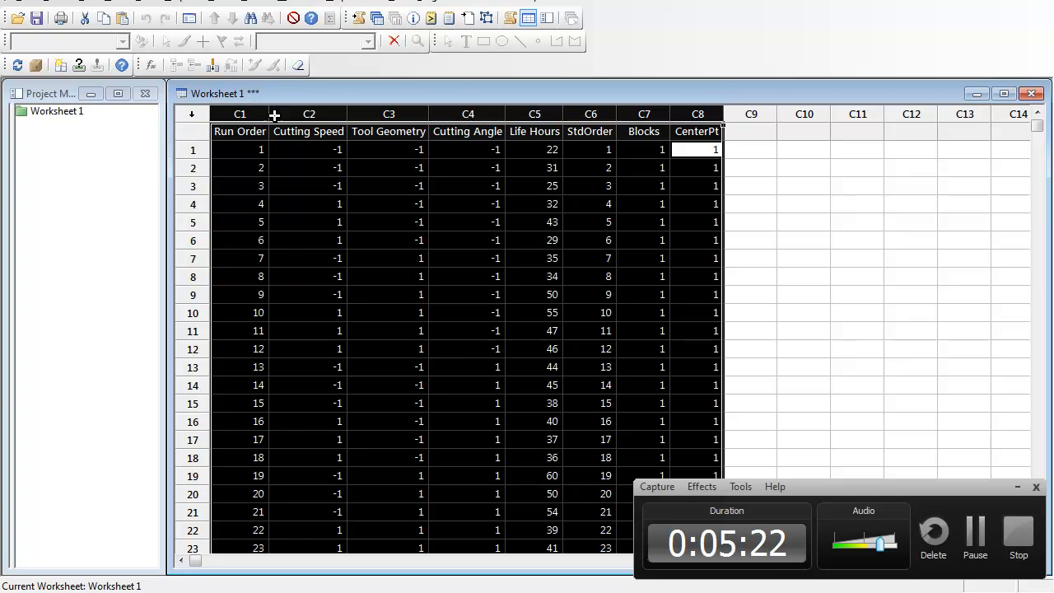
left_click(497, 385)
scroll(504, 399, "down", 6)
scroll(504, 400, "up", 6)
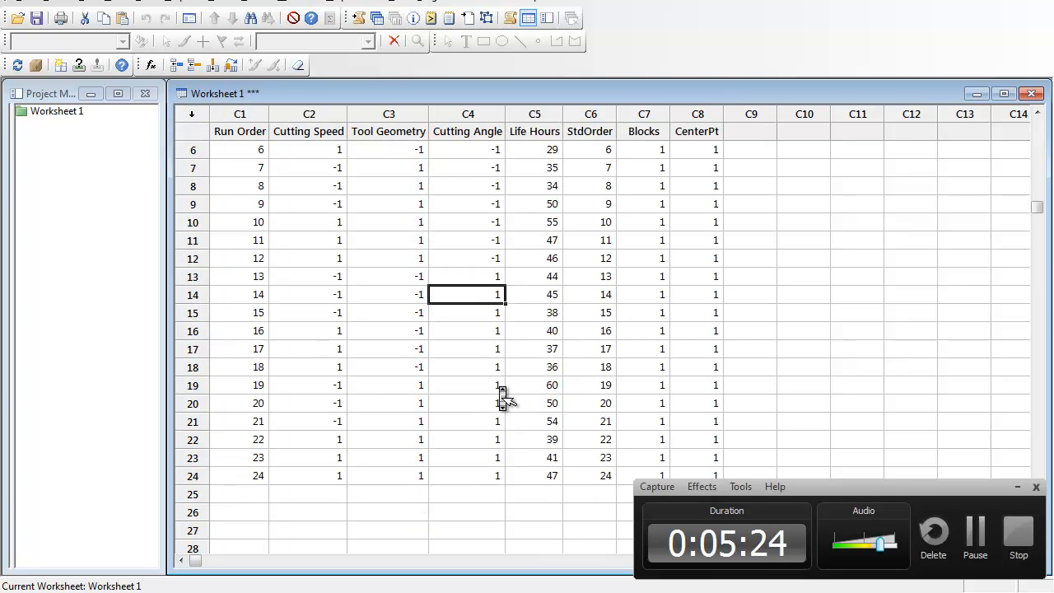
scroll(504, 400, "down", 5)
scroll(503, 400, "up", 5)
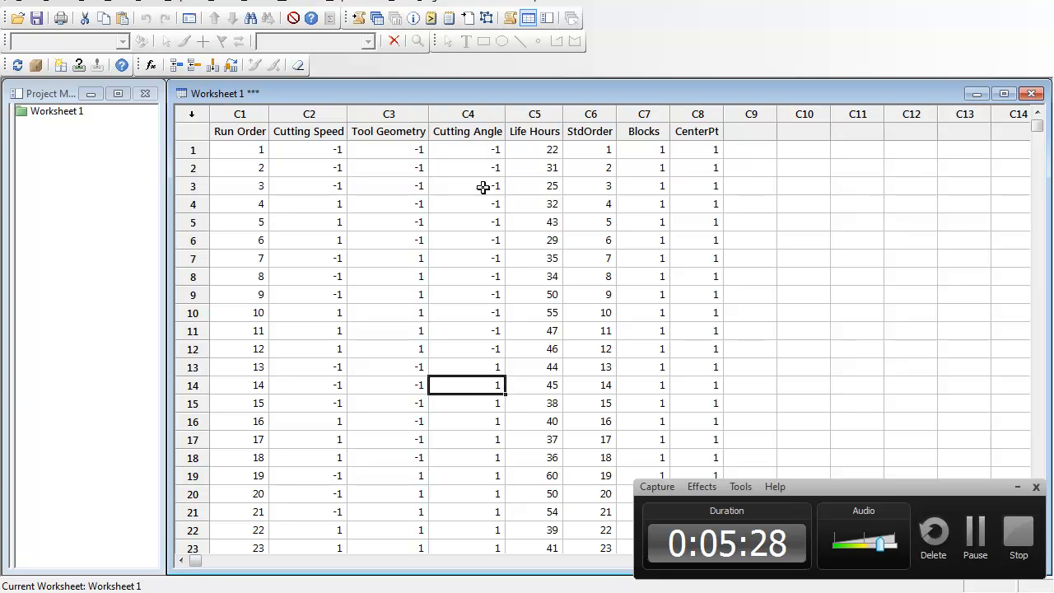
left_click(536, 114)
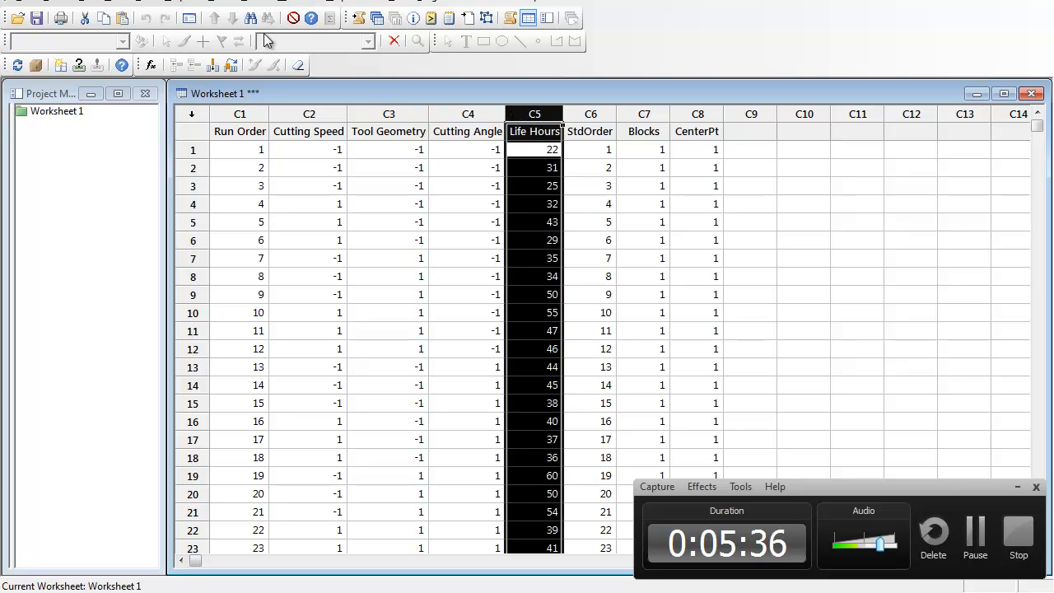
left_click(154, 2)
mouse_move(170, 70)
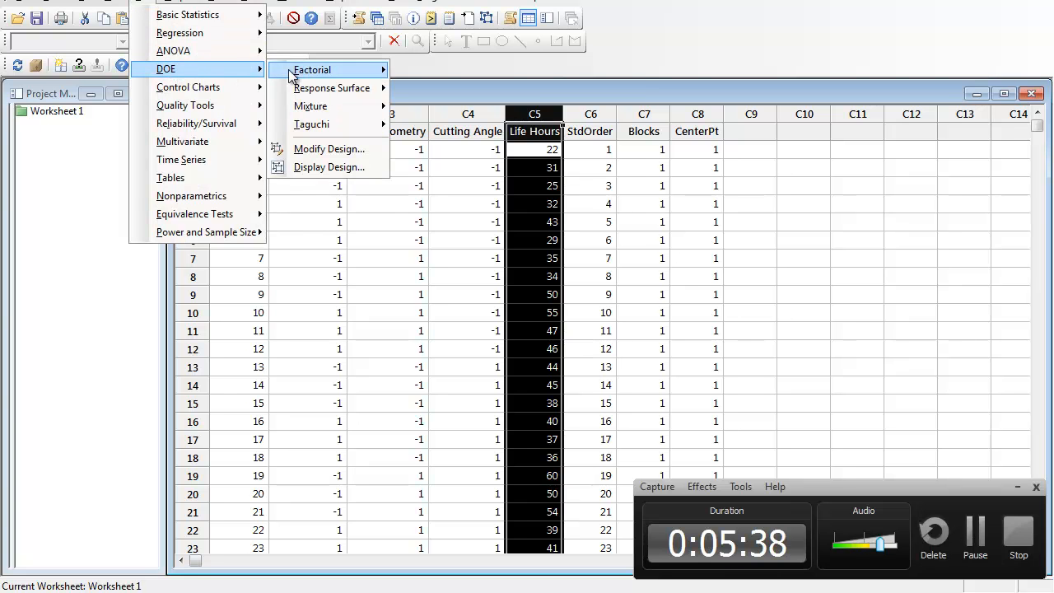
mouse_move(309, 72)
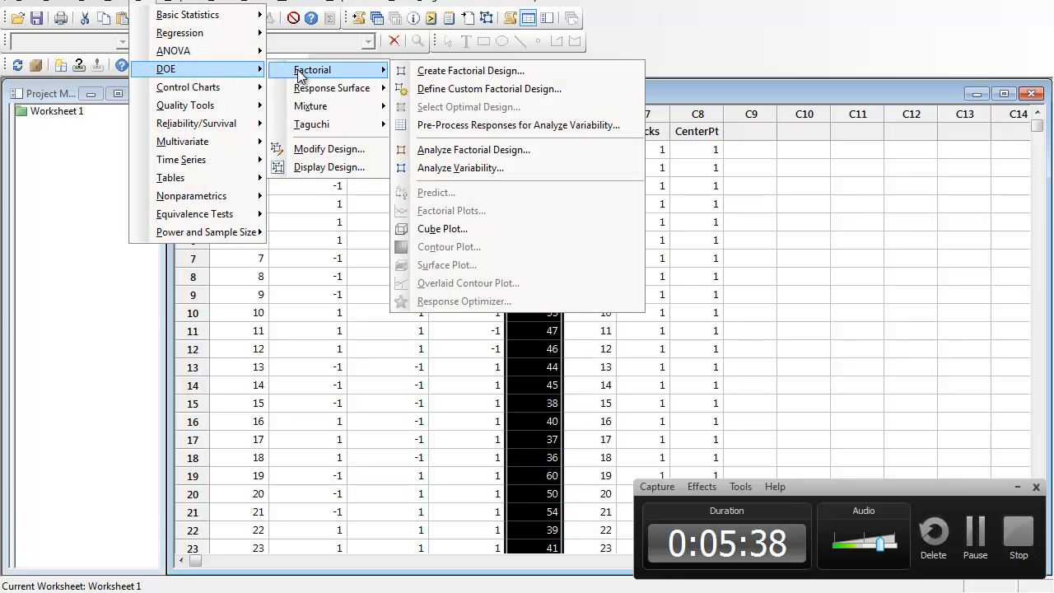
left_click(483, 150)
left_click(375, 190)
double_click(375, 190)
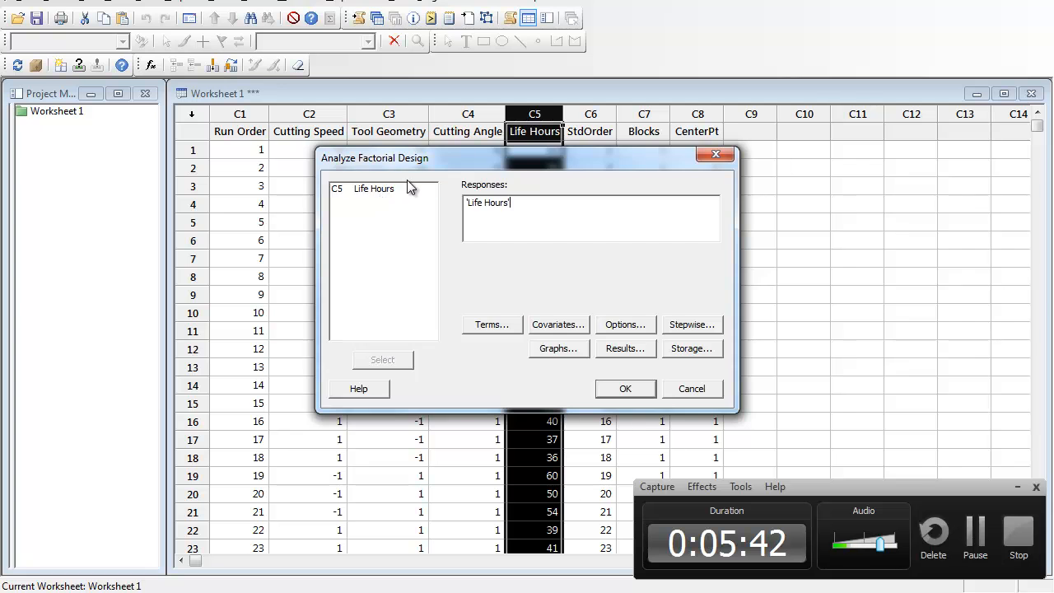
left_click_drag(387, 159, 710, 168)
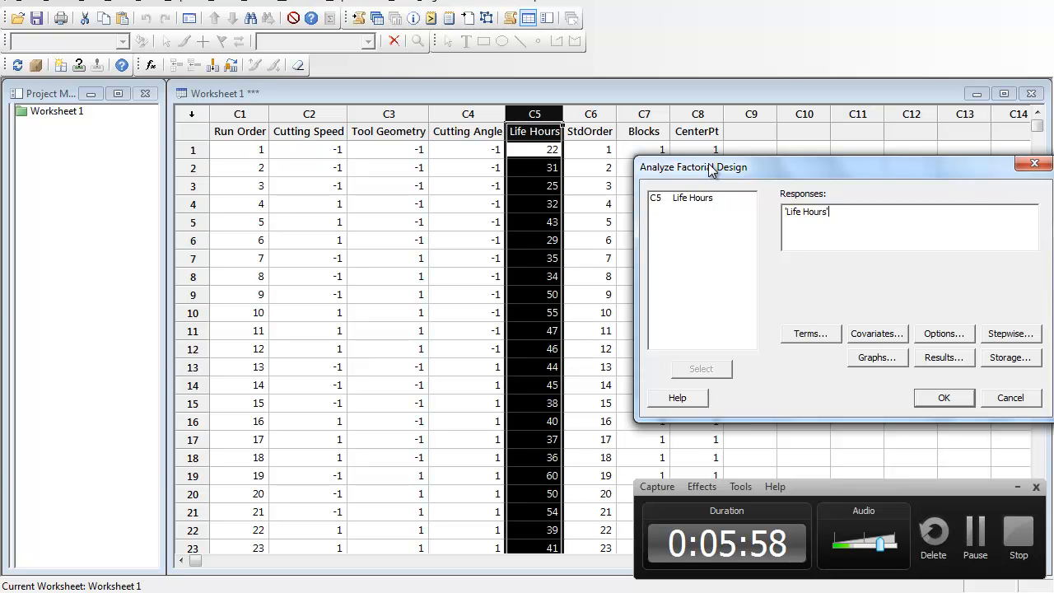
key("Escape")
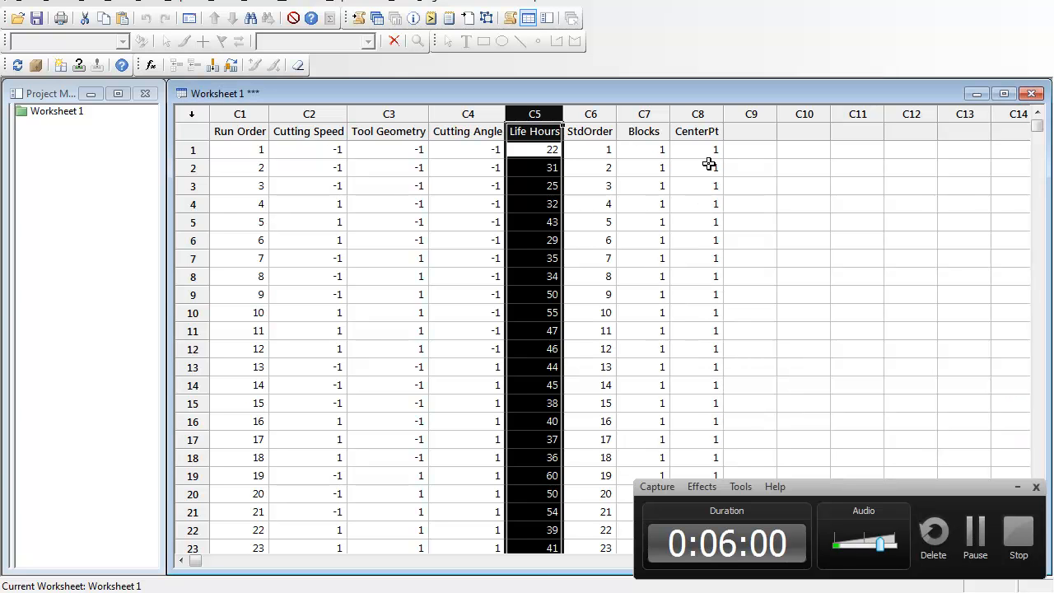
Add a new empty Minitab worksheet to the current project.
left_click(656, 204)
scroll(659, 221, "down", 5)
scroll(659, 220, "up", 4)
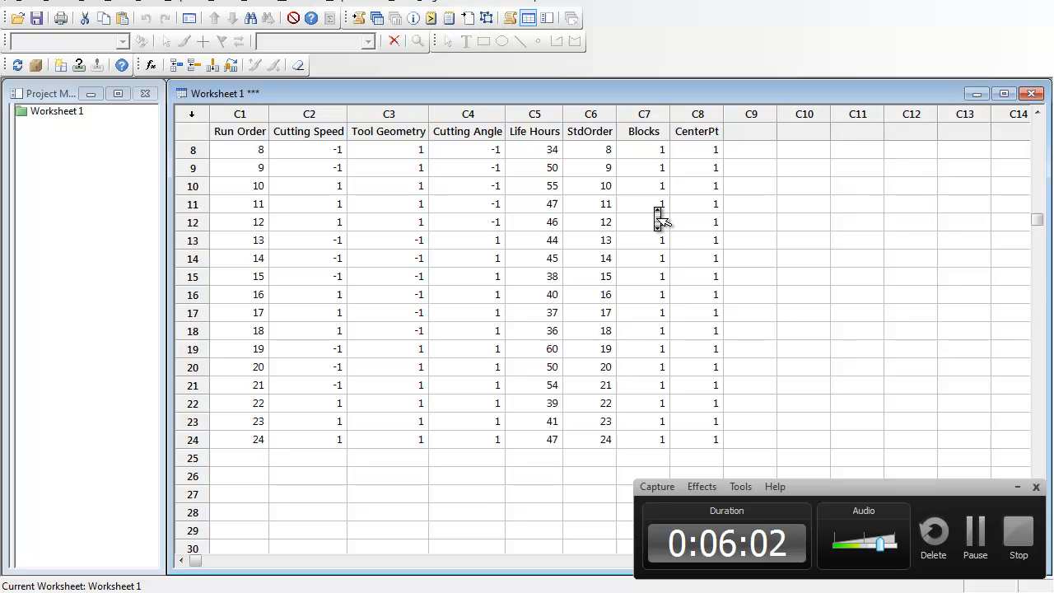
left_click(15, 0)
left_click(37, 11)
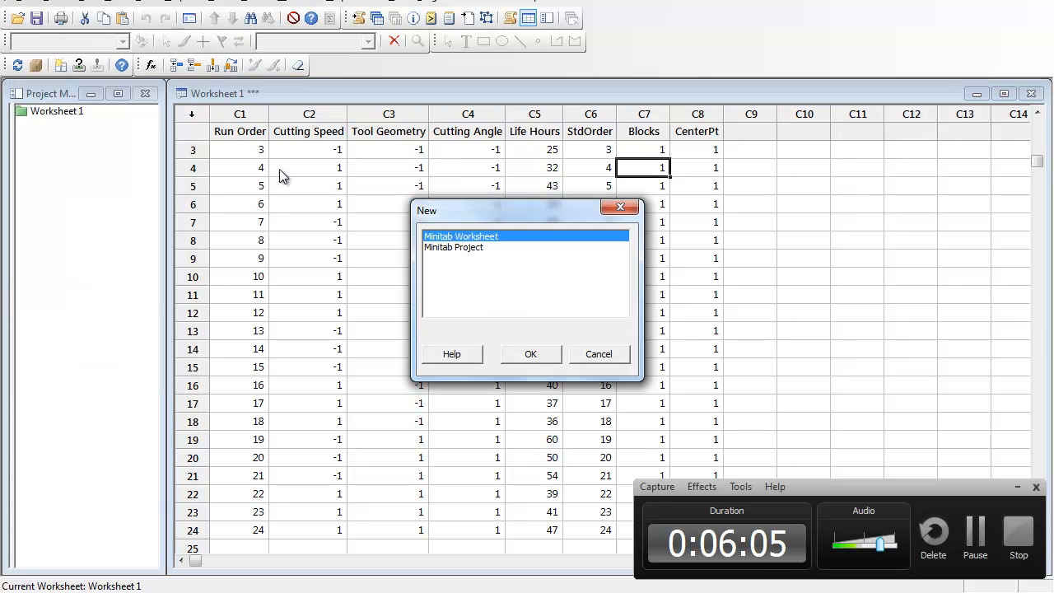
double_click(437, 238)
Switch to Word and copy the Problem 6.1 table from the A, B, C heading row through the abc row.
left_click(205, 592)
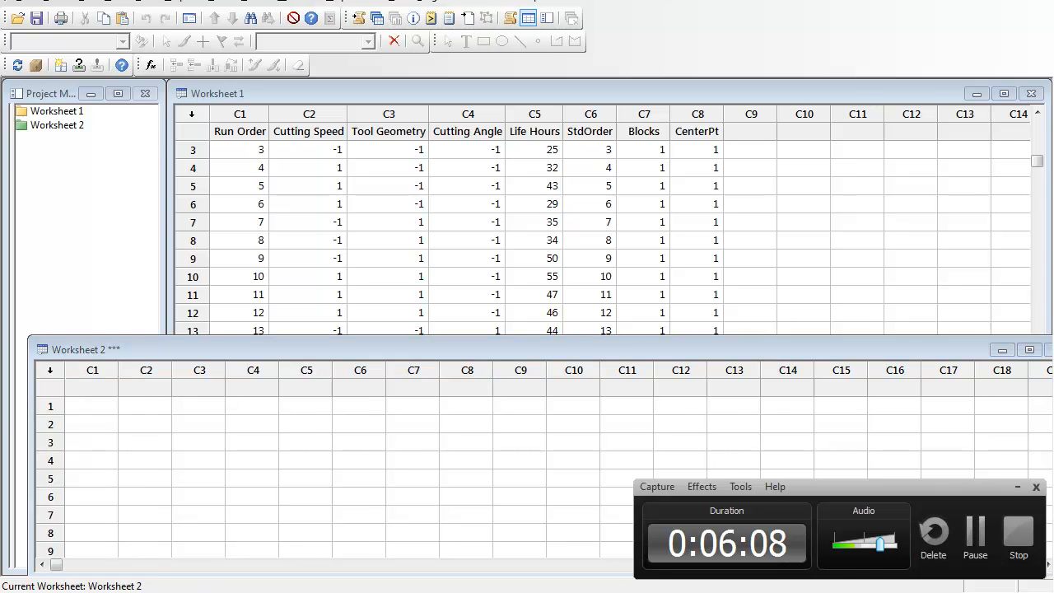
left_click_drag(478, 219, 747, 342)
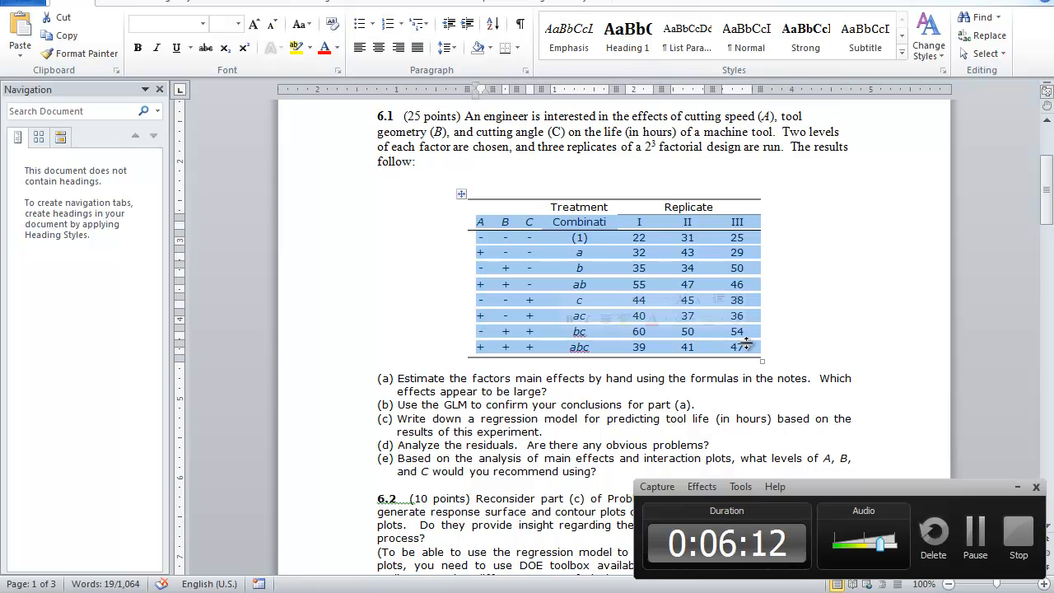
right_click(746, 344)
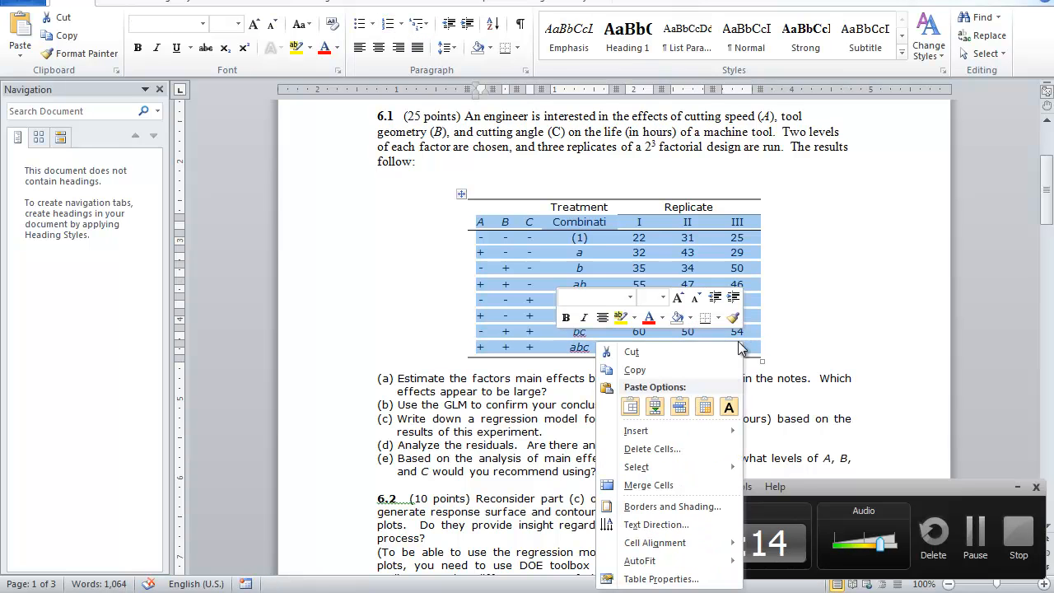
left_click(671, 364)
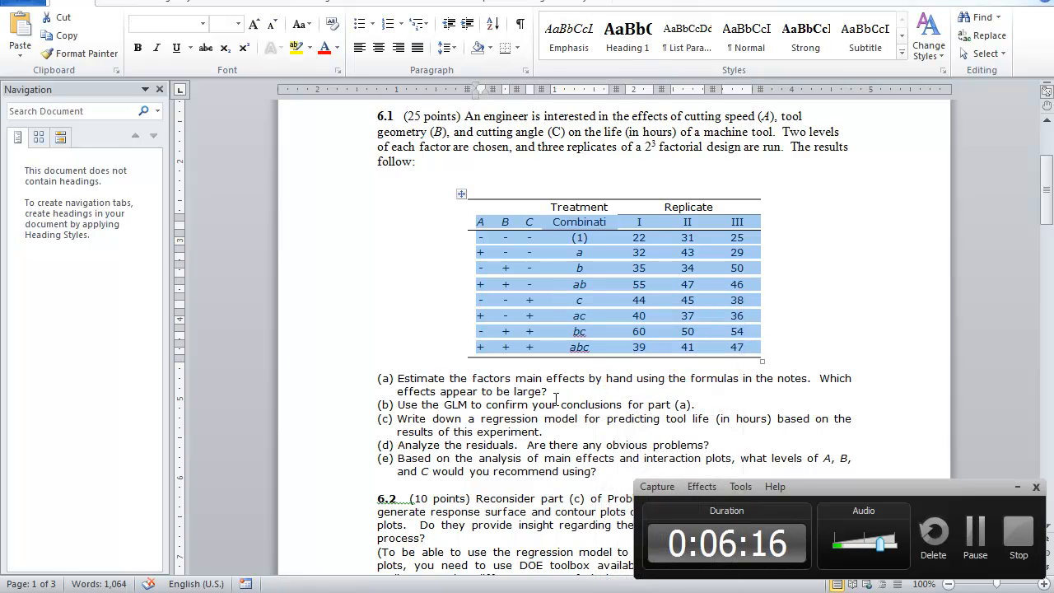
Switch back to Minitab, paste the copied table into Worksheet 2 starting at the C1 name cell, and show that worksheet full size.
key("alt+Tab")
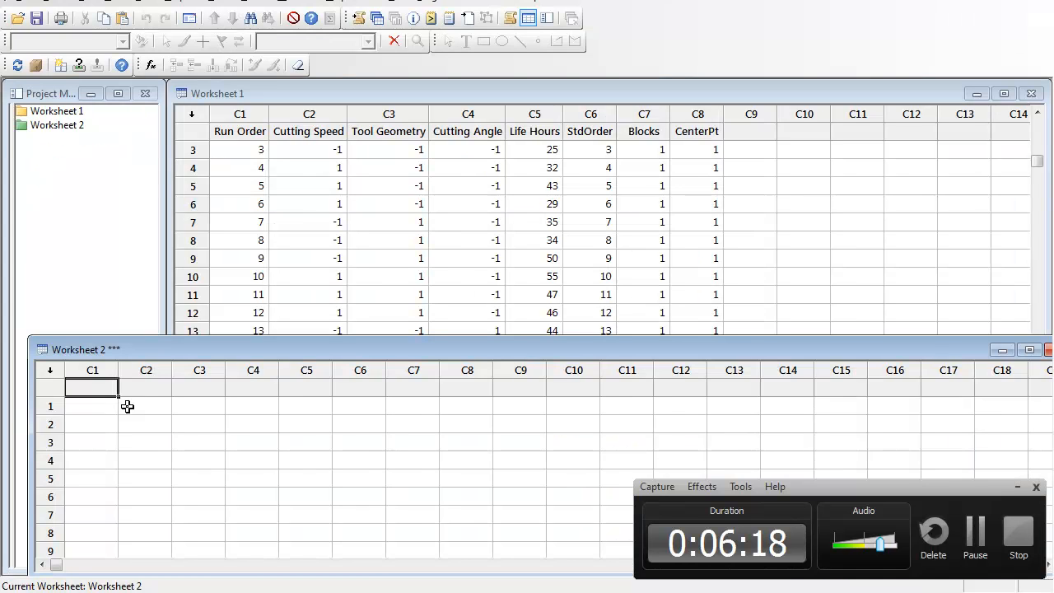
key("ctrl+v")
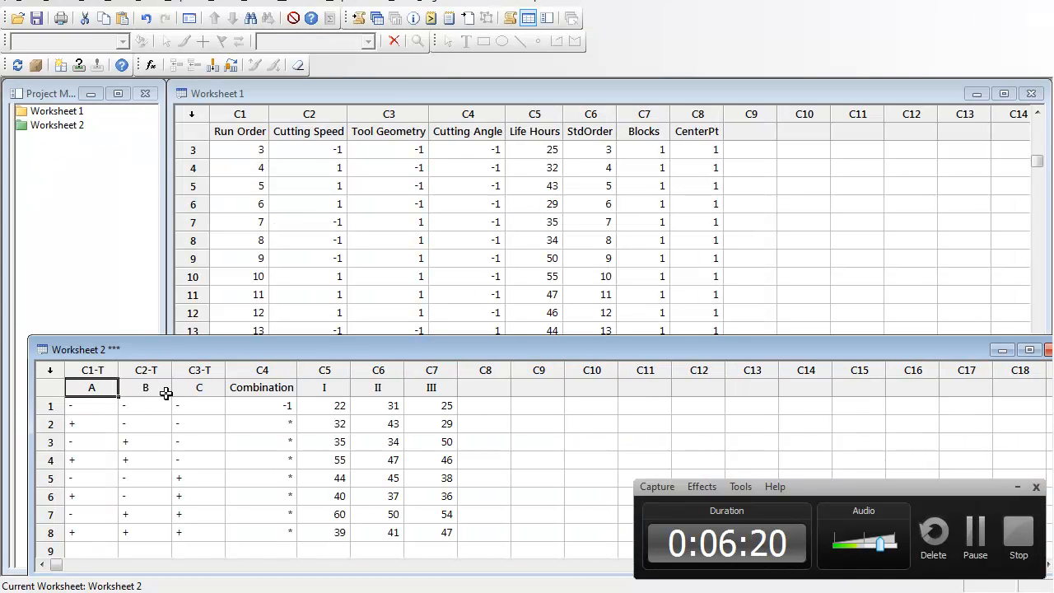
left_click(229, 460)
left_click(377, 16)
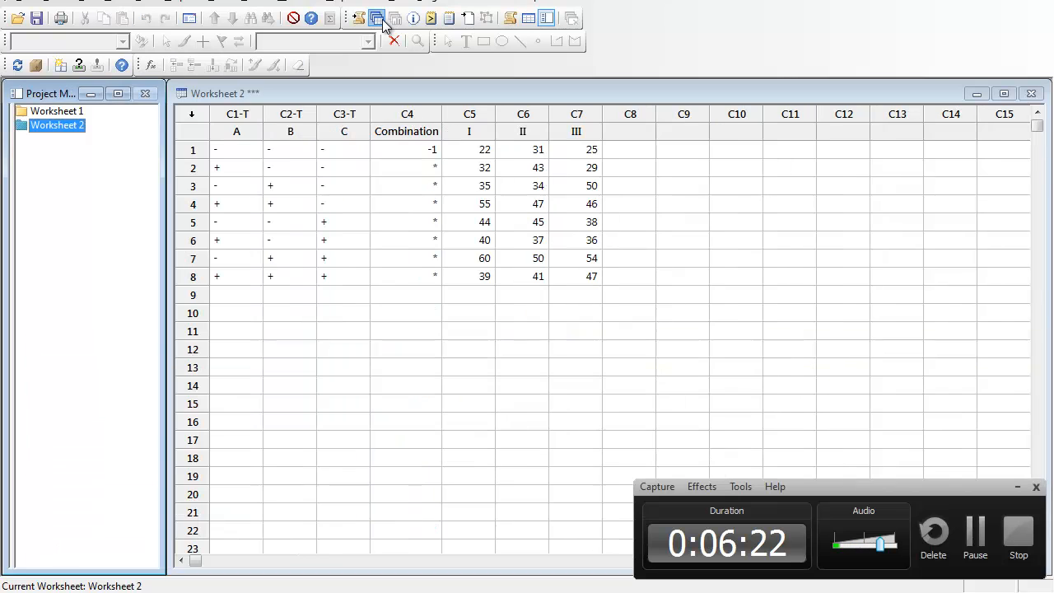
Delete the Combination column C4 from Worksheet 2.
left_click(309, 191)
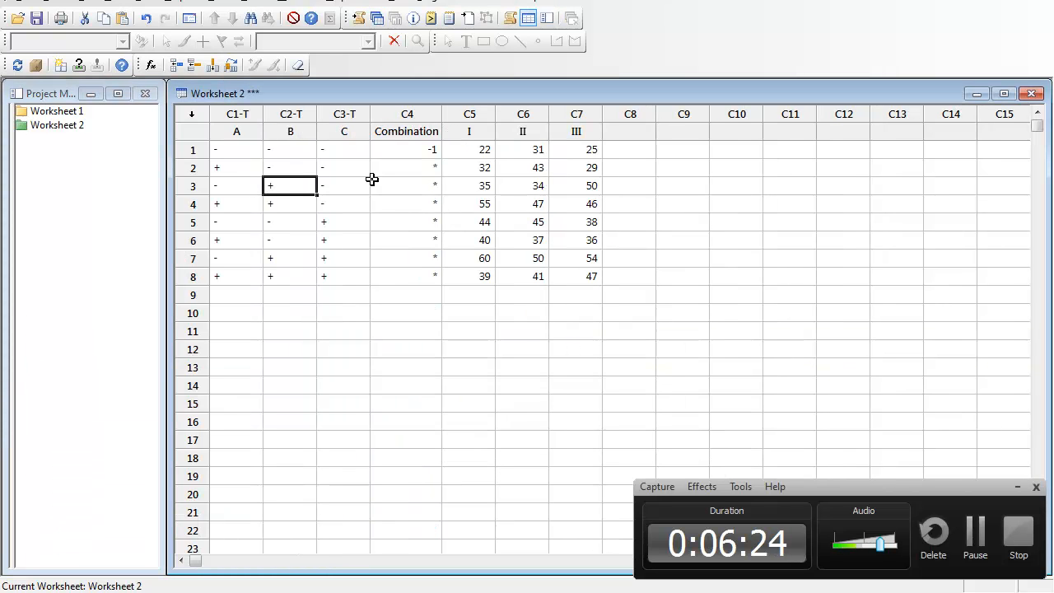
left_click(411, 148)
left_click(404, 112)
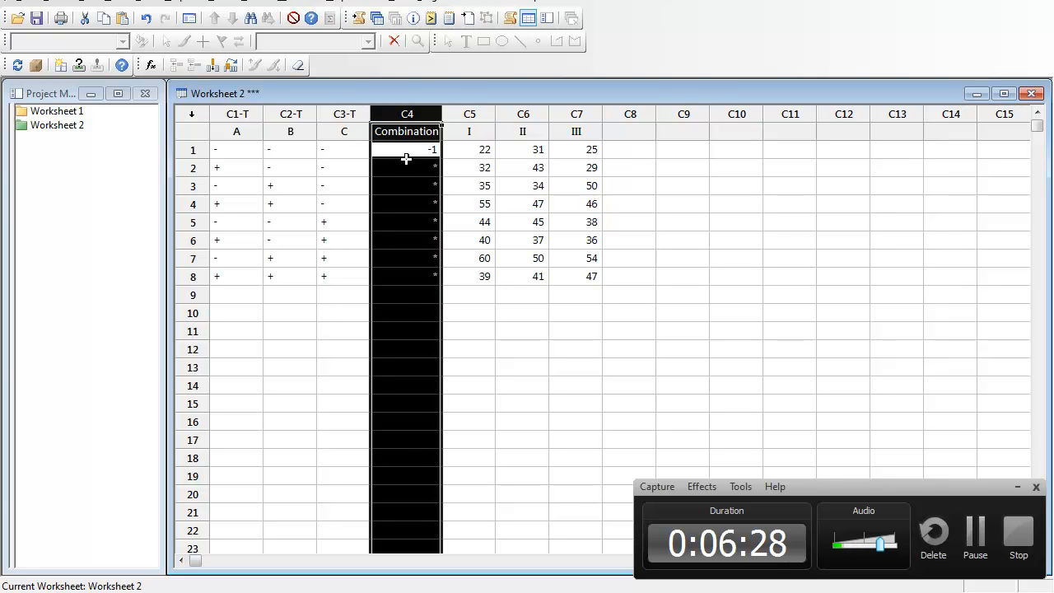
right_click(419, 163)
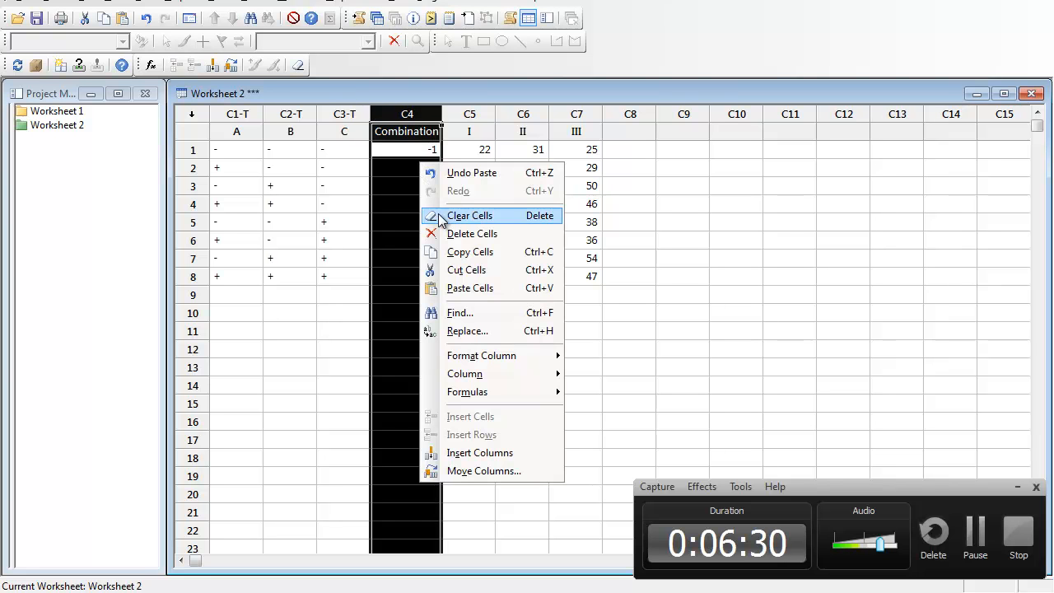
left_click(451, 232)
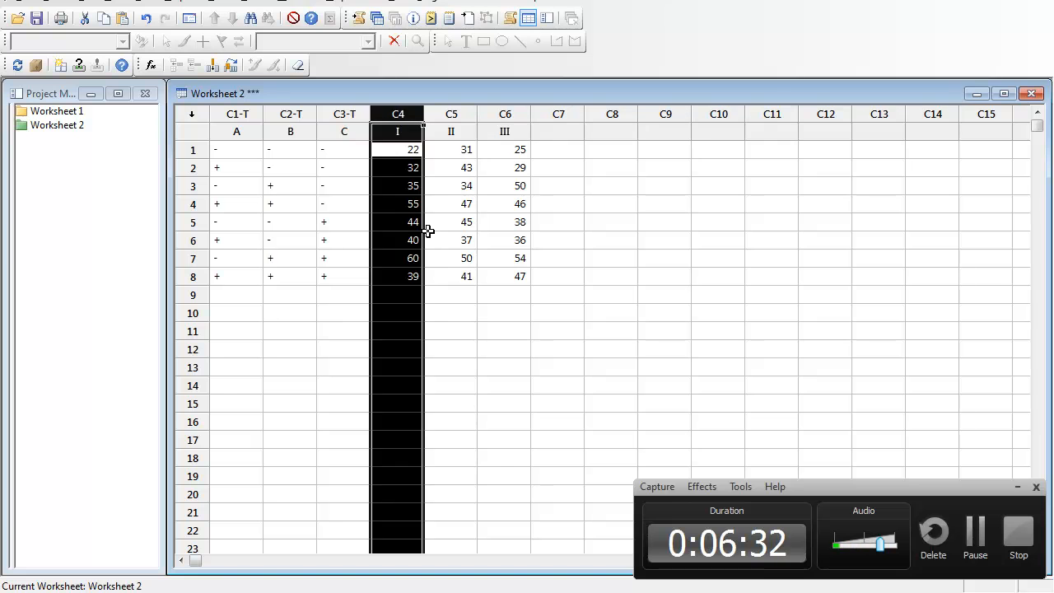
left_click(427, 228)
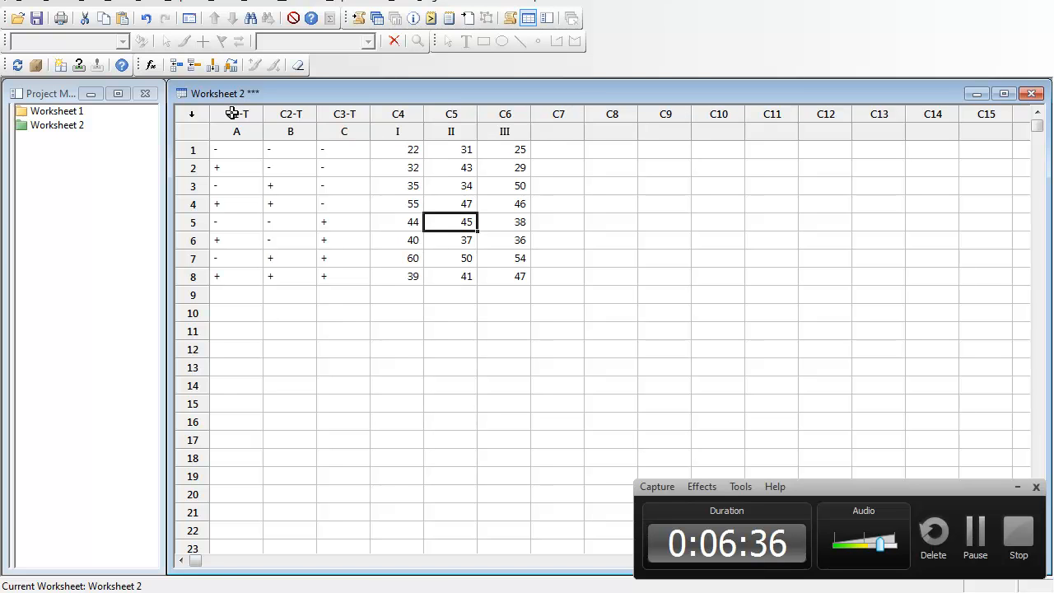
left_click_drag(231, 114, 371, 126)
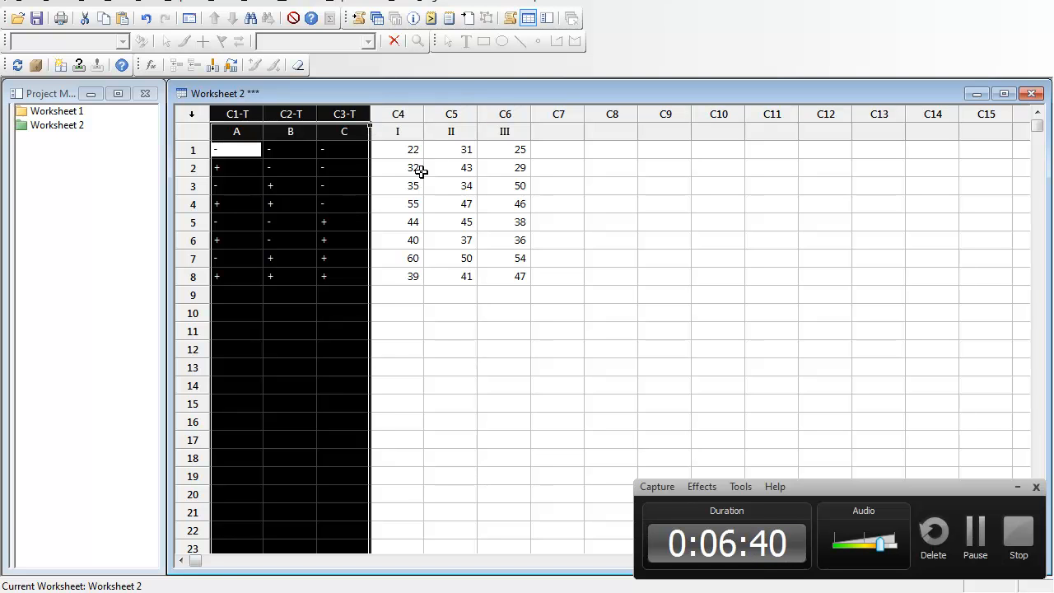
left_click_drag(409, 149, 520, 274)
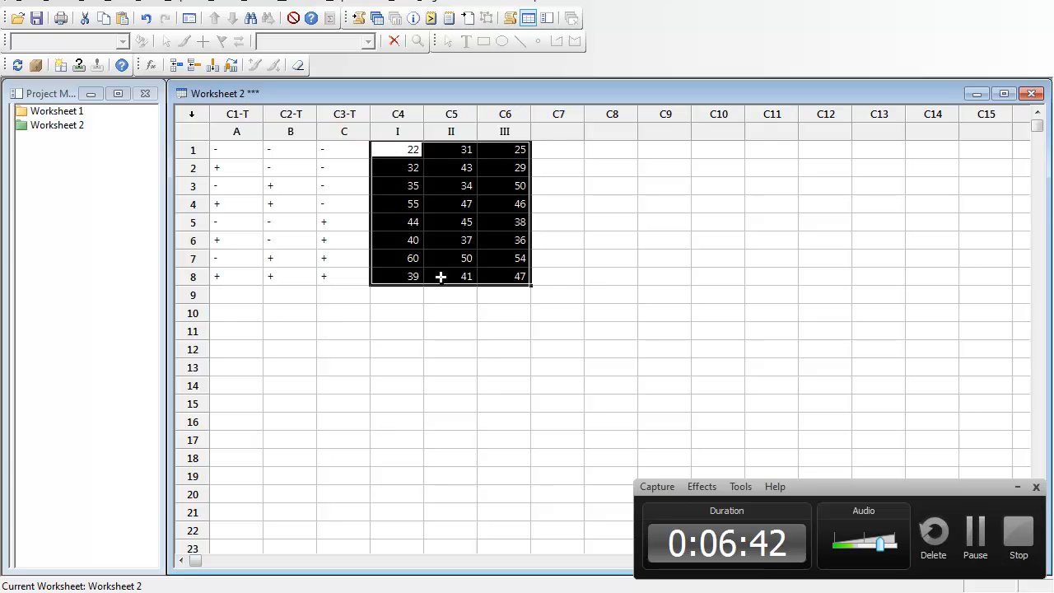
left_click(338, 235)
Replace every "-" in the factor columns with -1, matching entire cells only.
left_click(227, 151)
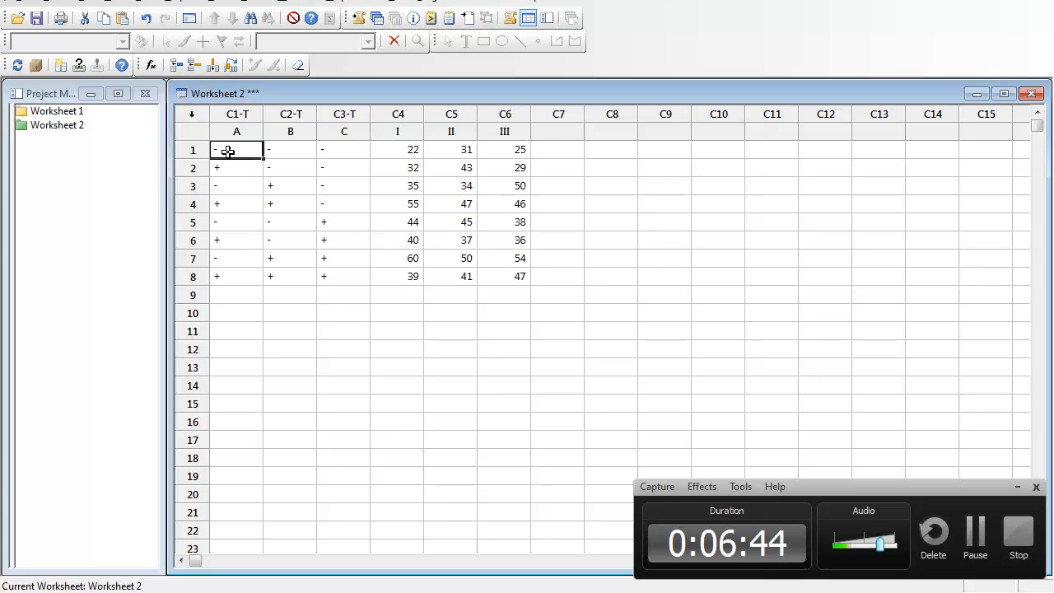
key("ctrl+h")
key("Tab")
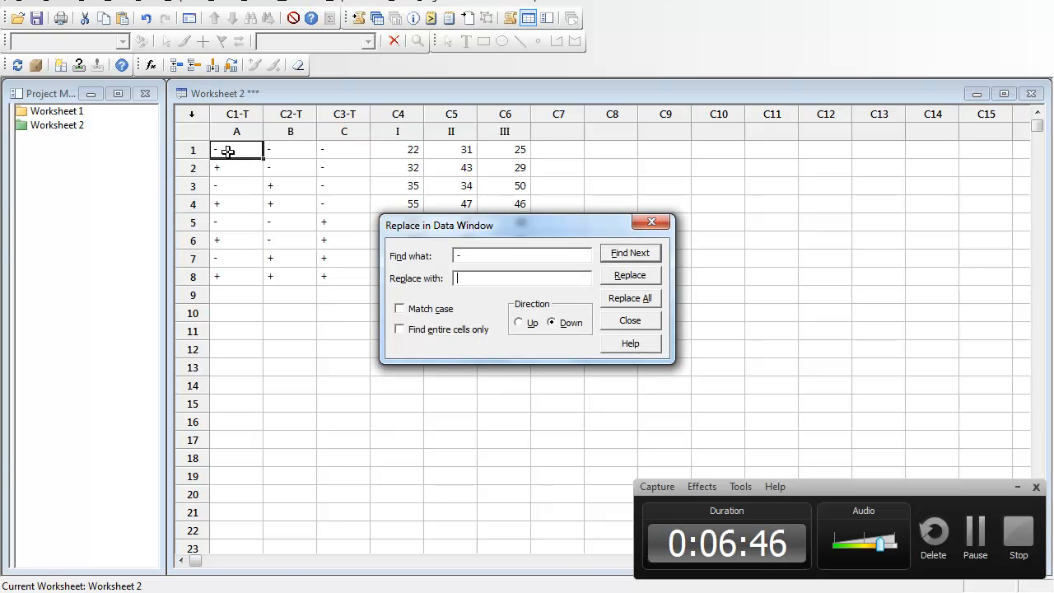
type("-1")
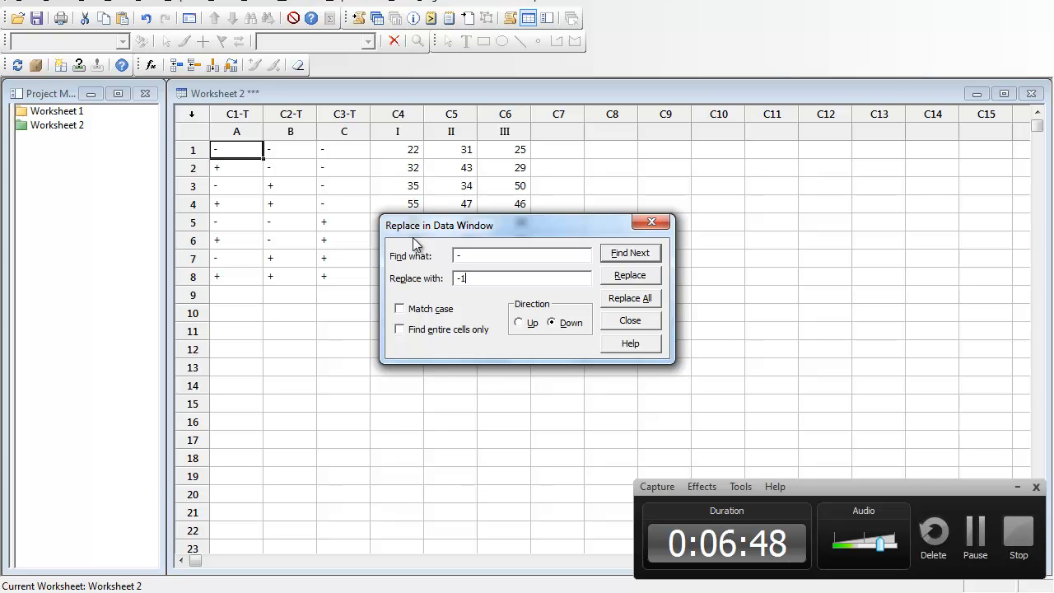
left_click_drag(423, 233, 611, 139)
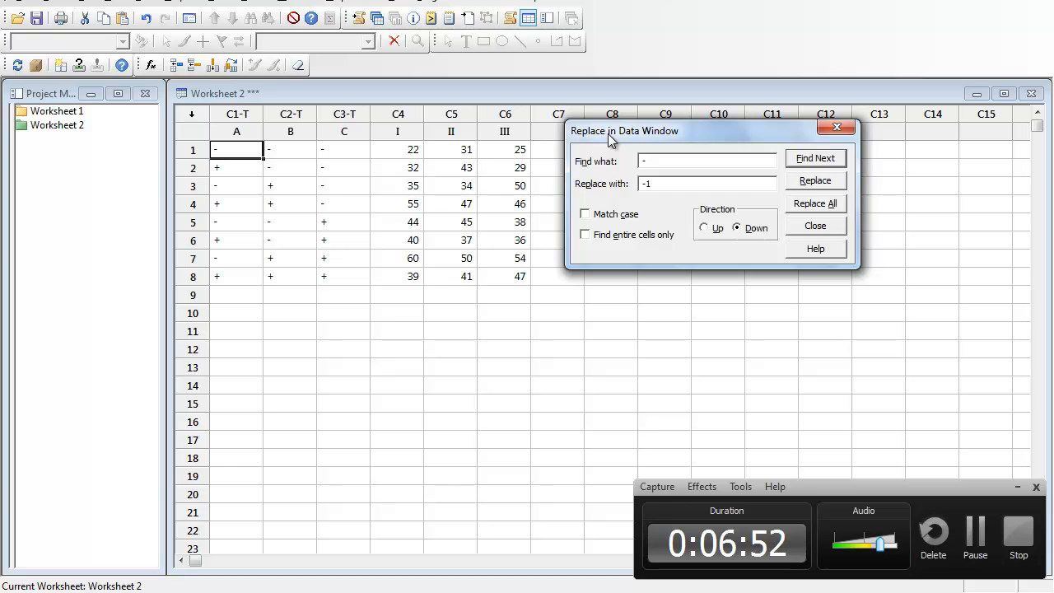
key("Escape")
left_click(51, 2)
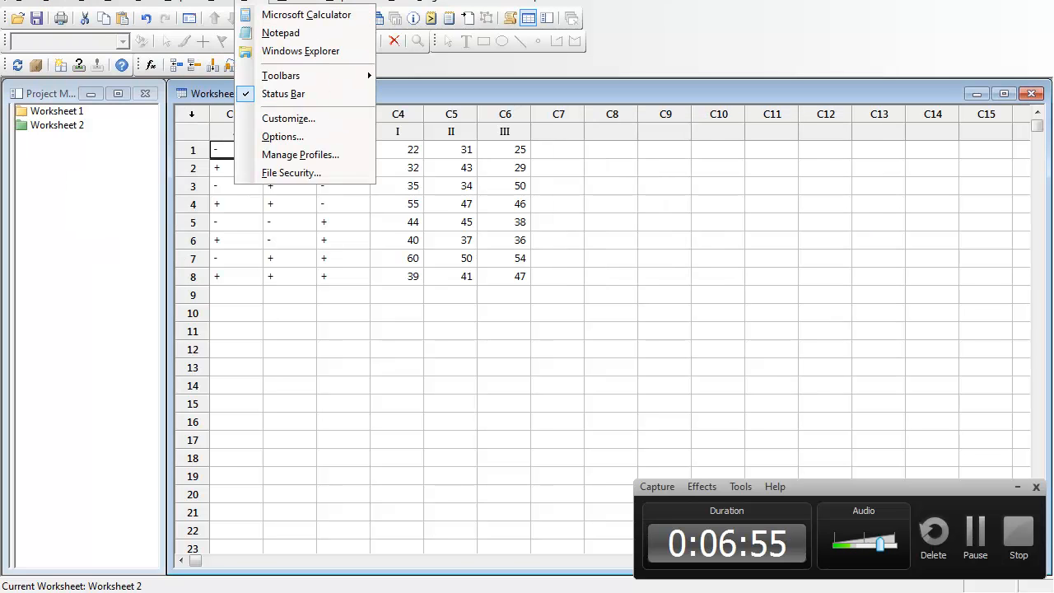
mouse_move(224, 5)
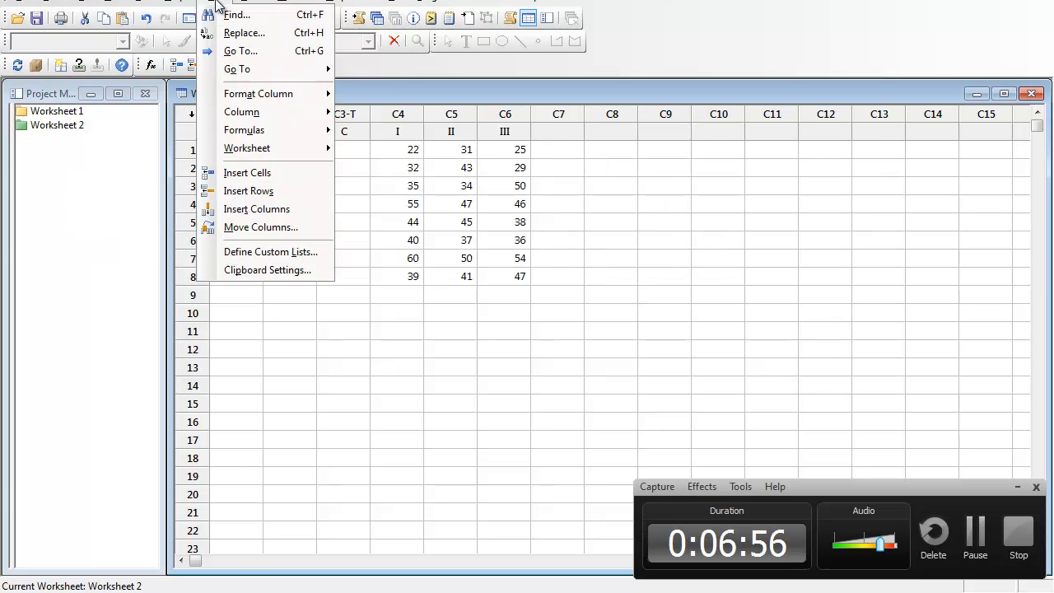
left_click(244, 32)
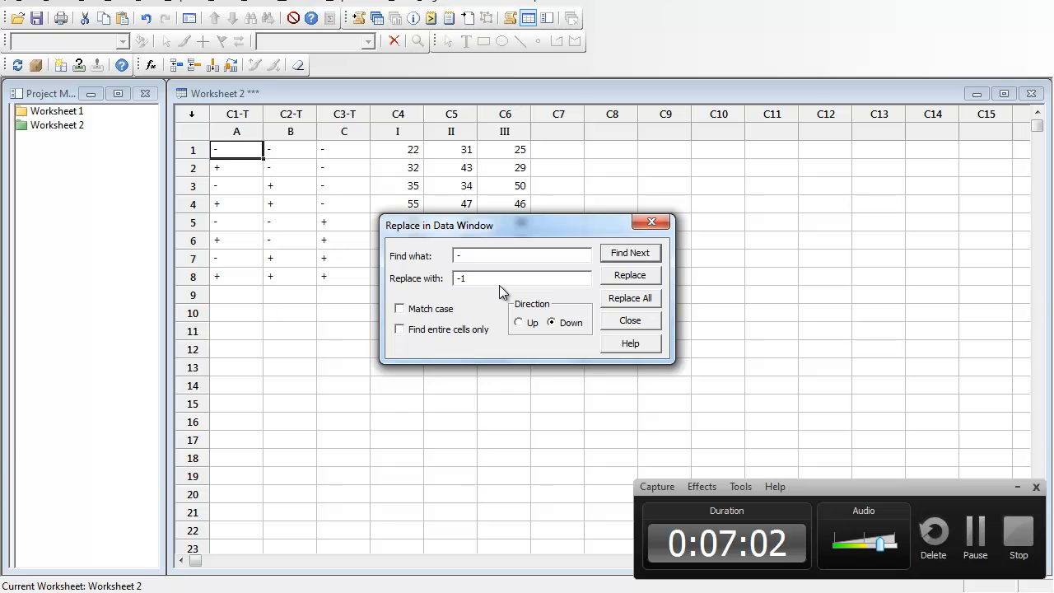
left_click(446, 337)
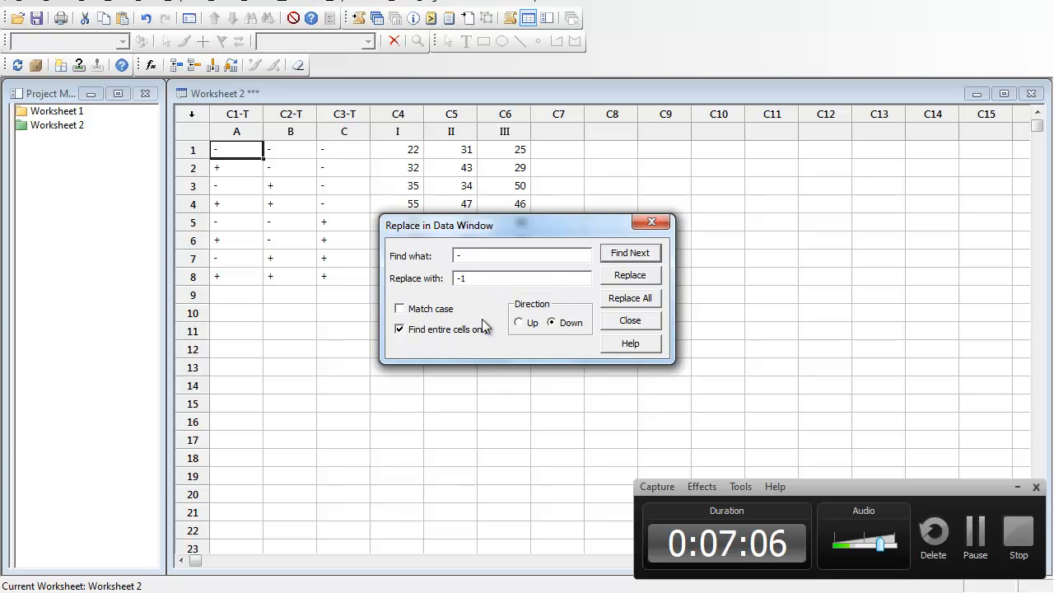
left_click(626, 299)
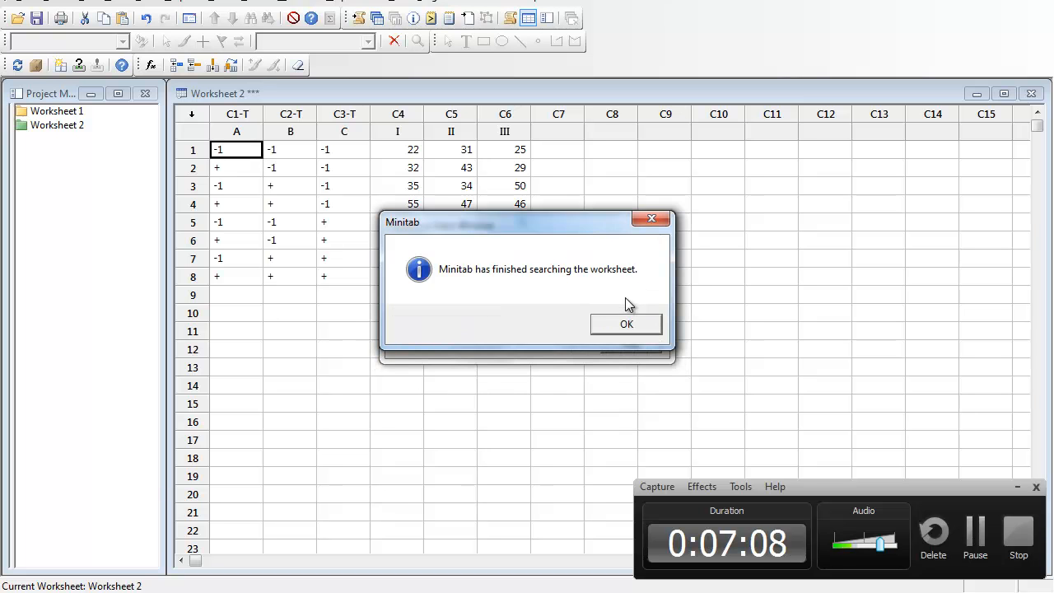
left_click(626, 330)
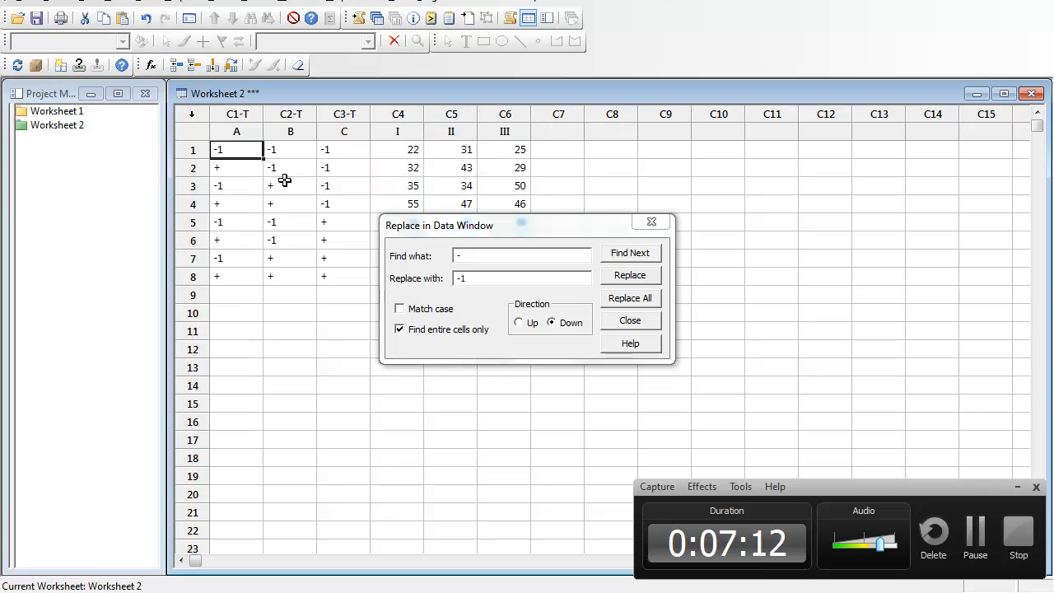
Replace every "+" in the factor columns with 1, matching entire cells only, and finish replacing.
left_click(470, 256)
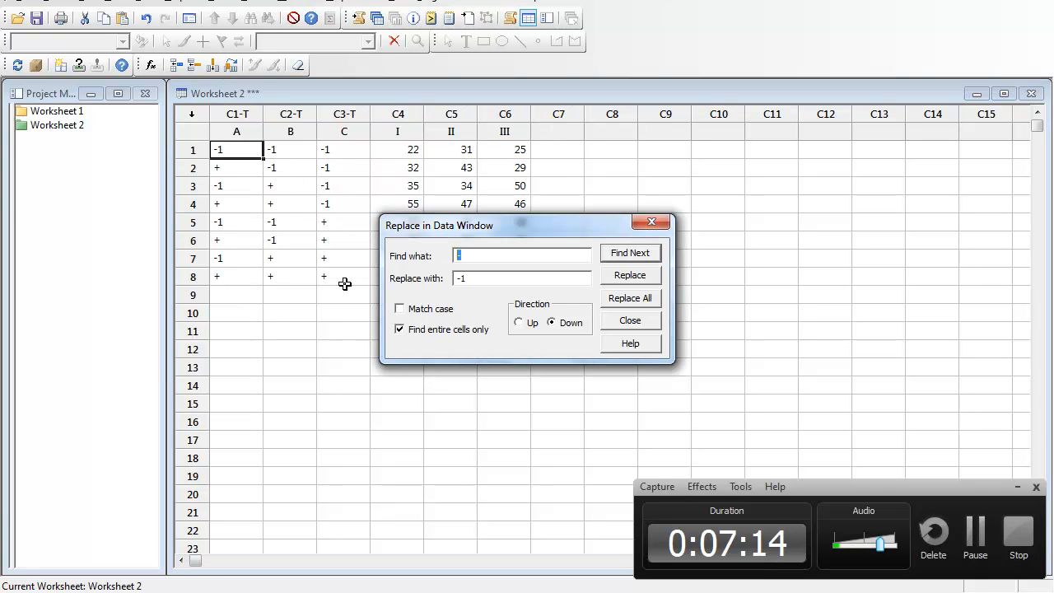
type("+")
key("Tab")
type("1")
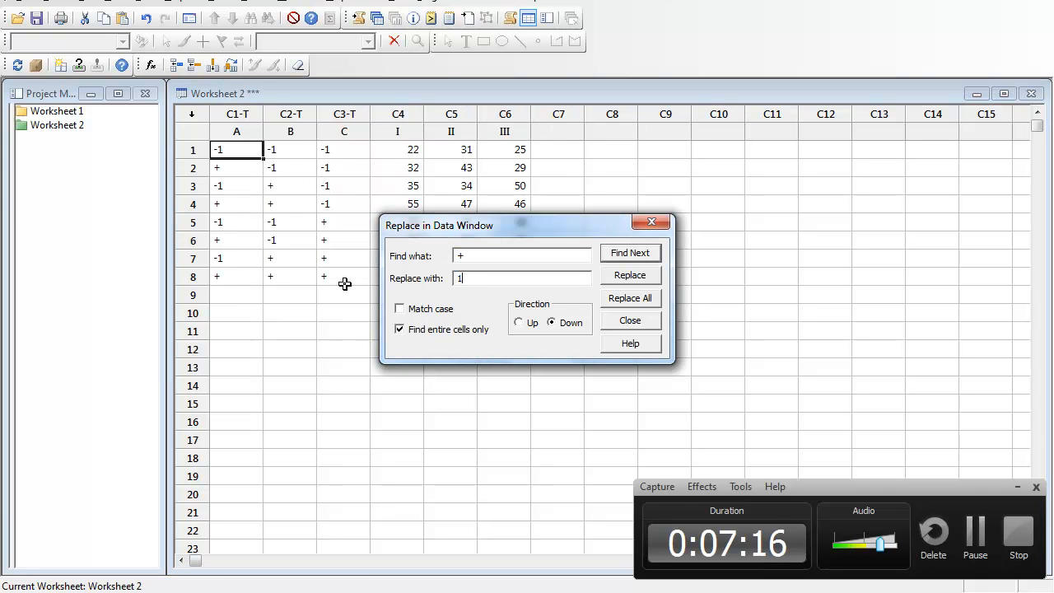
left_click(624, 299)
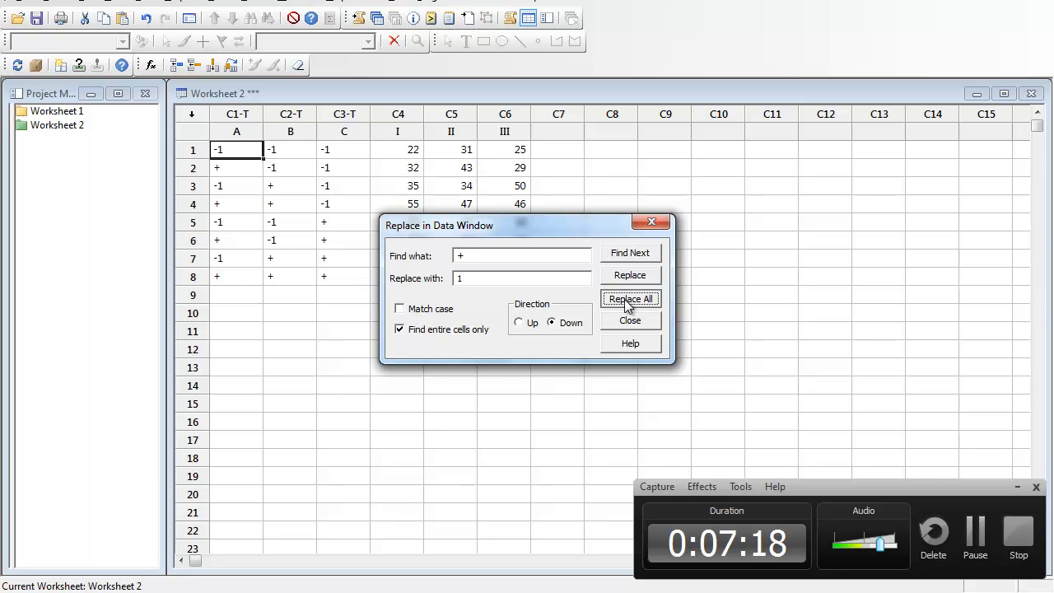
left_click(610, 326)
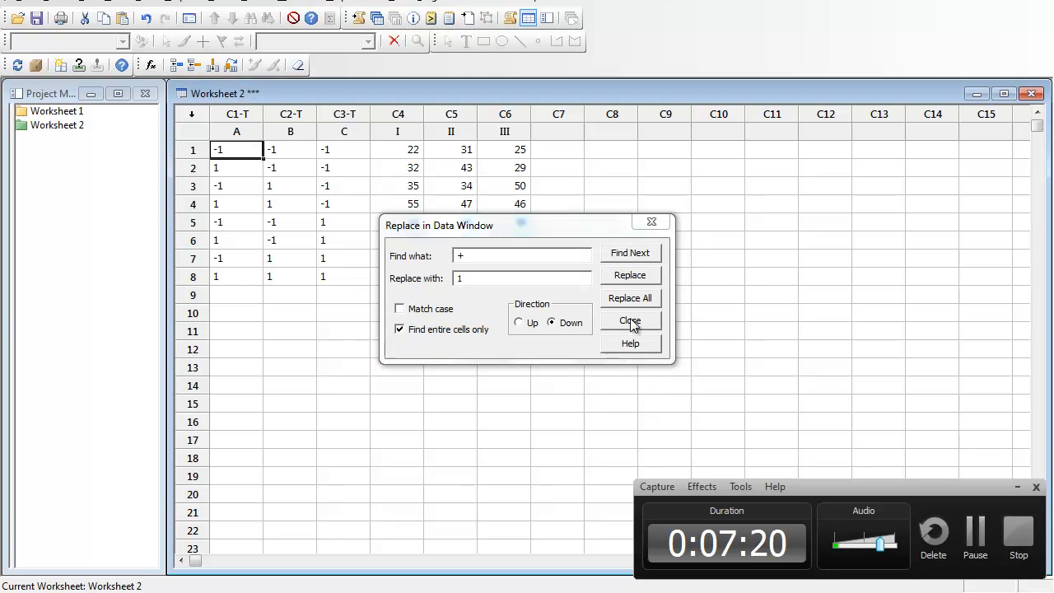
left_click(619, 322)
Start a Text to Numeric conversion in Worksheet 2 with A, B and C as the text columns to change.
left_click_drag(220, 163, 333, 272)
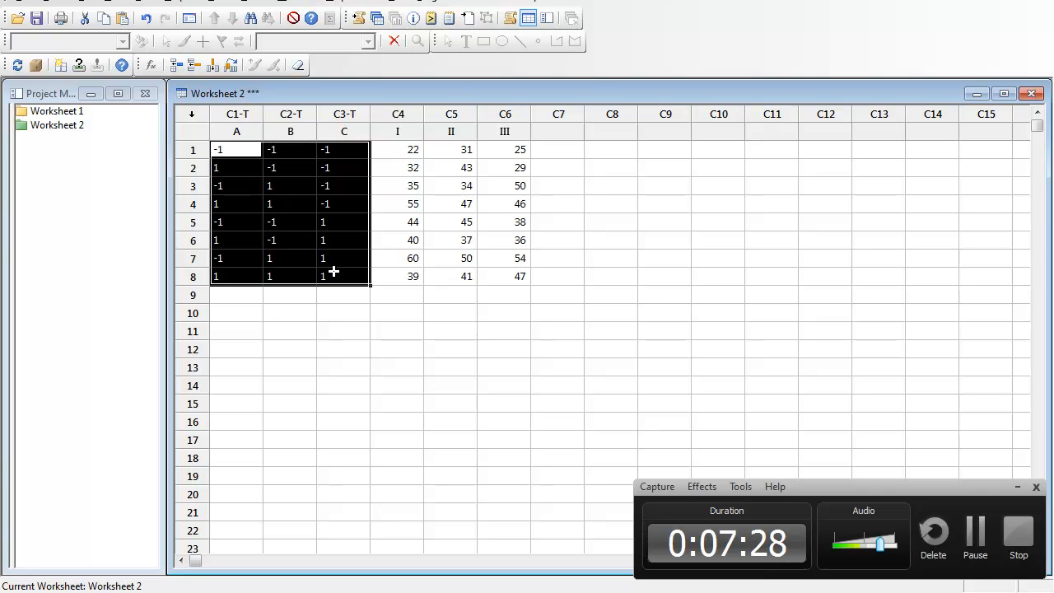
left_click(247, 183)
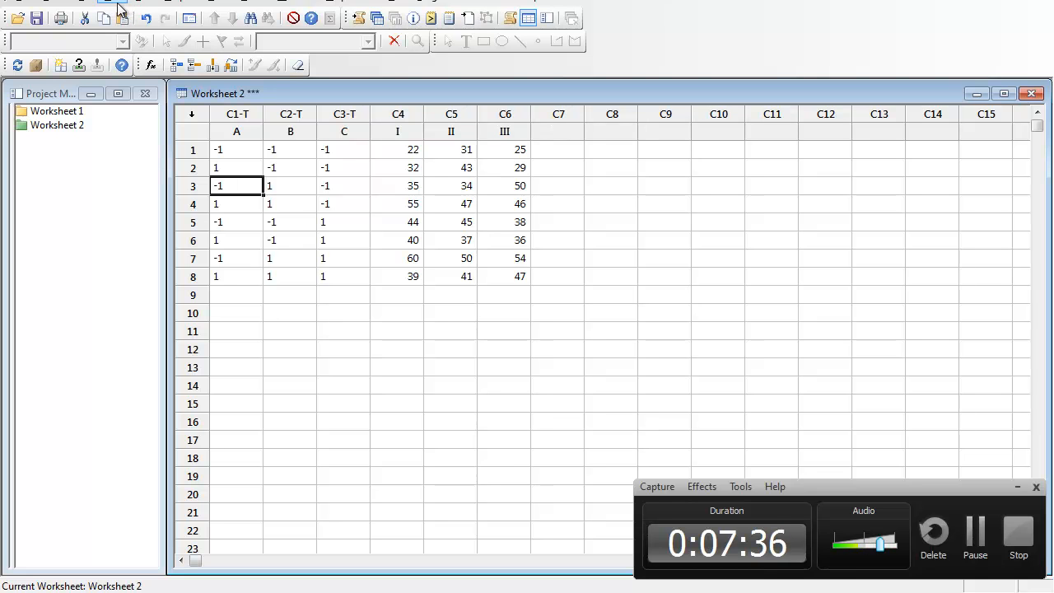
left_click_drag(237, 115, 344, 120)
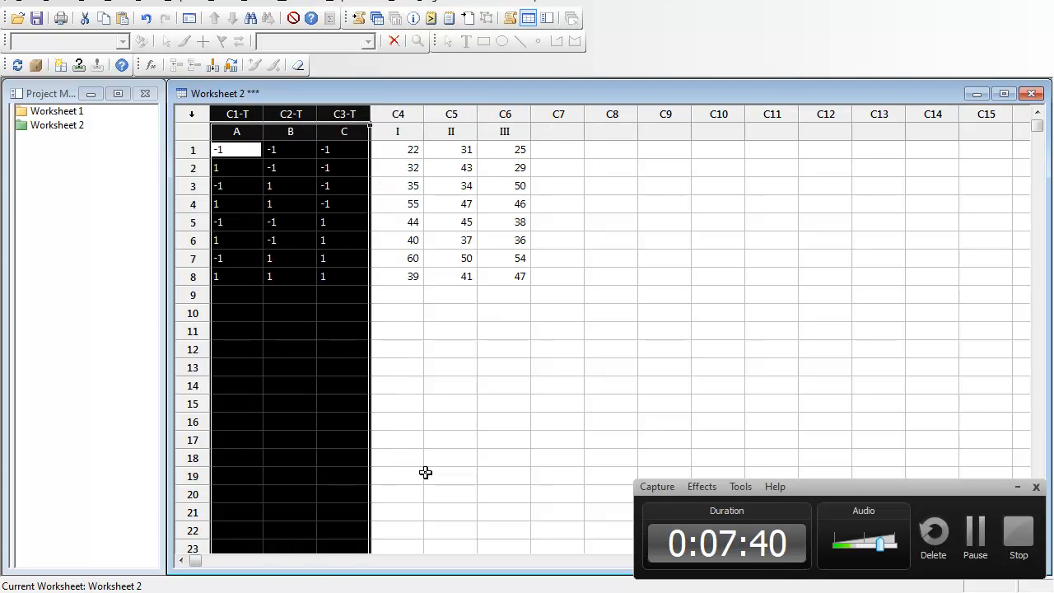
left_click(86, 3)
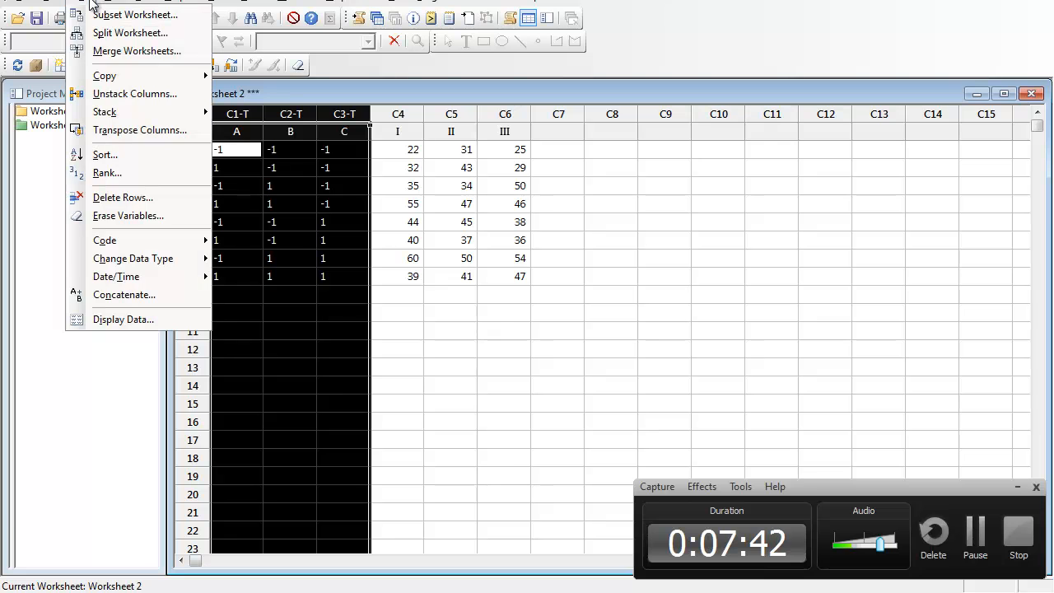
mouse_move(145, 262)
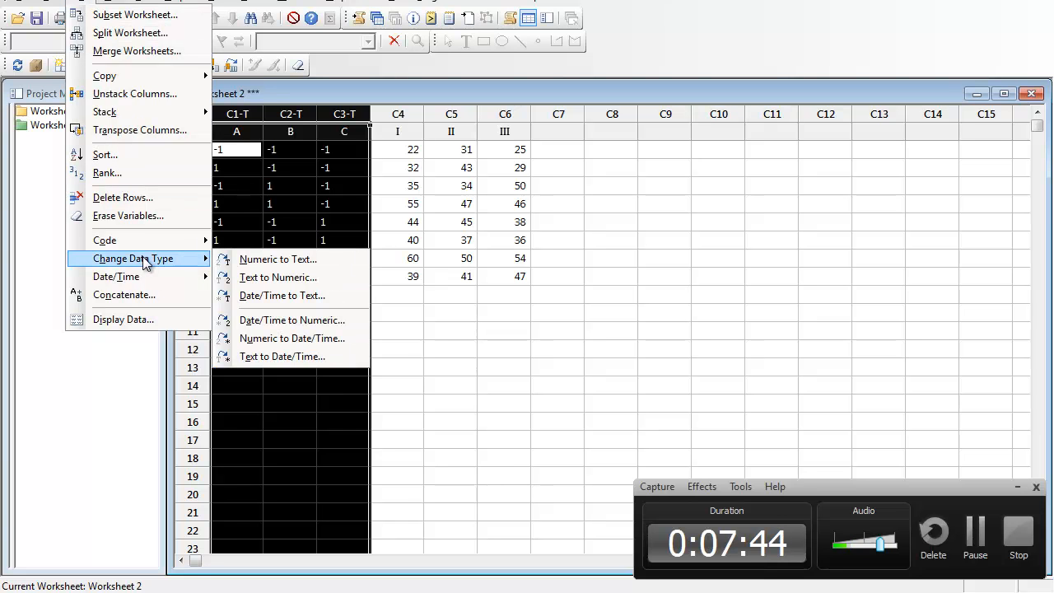
left_click(265, 280)
double_click(403, 229)
double_click(403, 238)
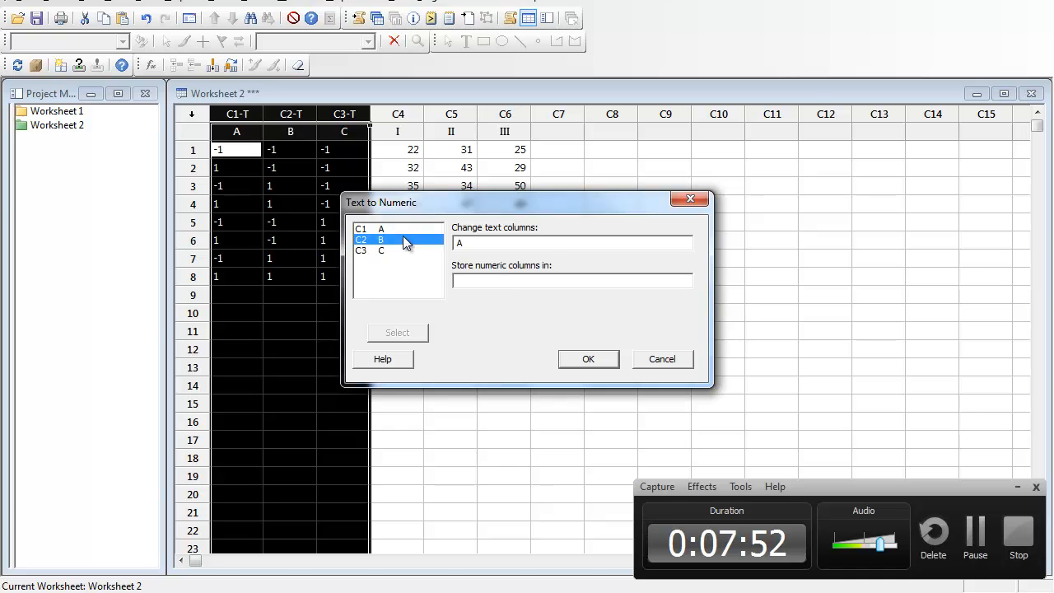
double_click(402, 249)
Store the converted numeric data back in columns A, B and C and run the conversion.
left_click(466, 280)
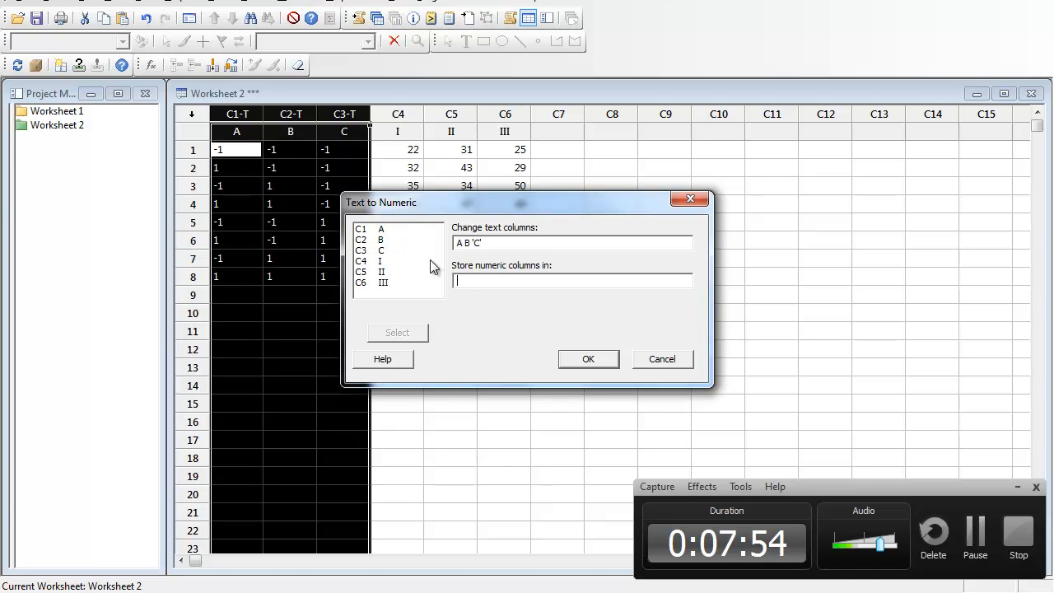
double_click(408, 240)
double_click(411, 260)
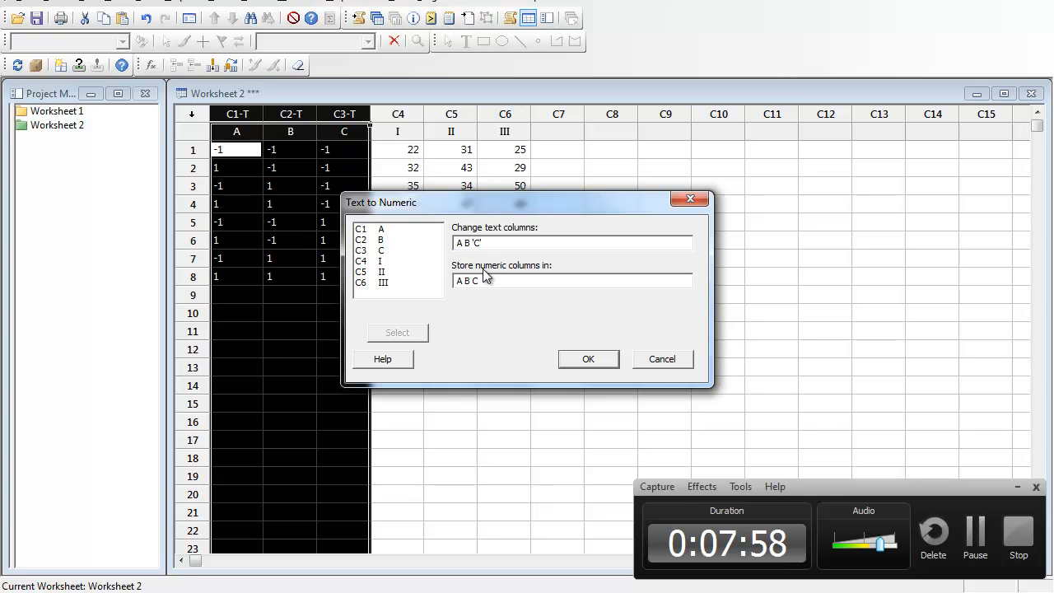
left_click(571, 359)
left_click(305, 316)
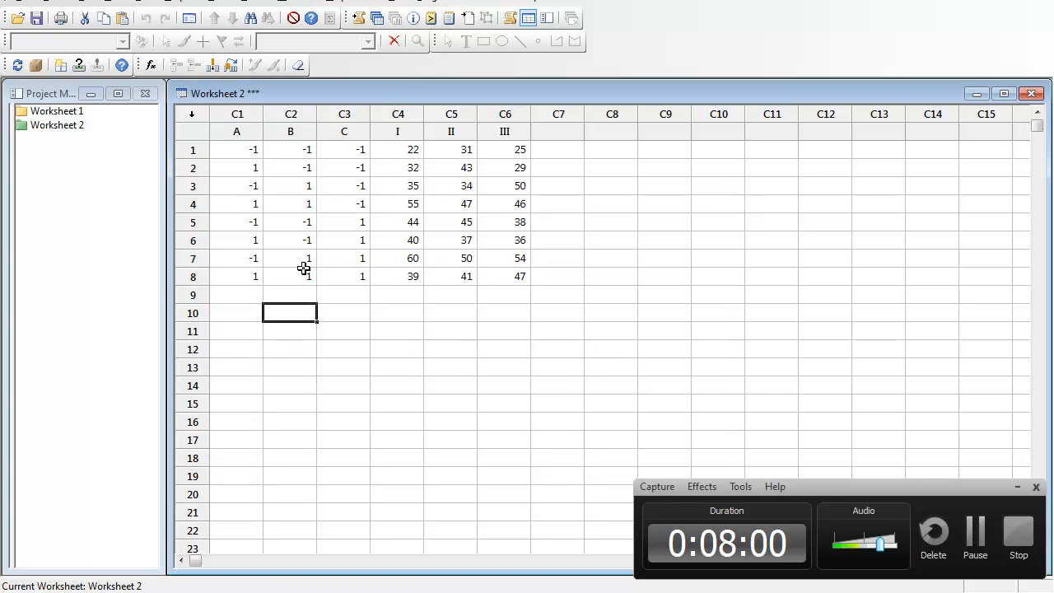
left_click_drag(237, 113, 344, 113)
left_click(341, 226)
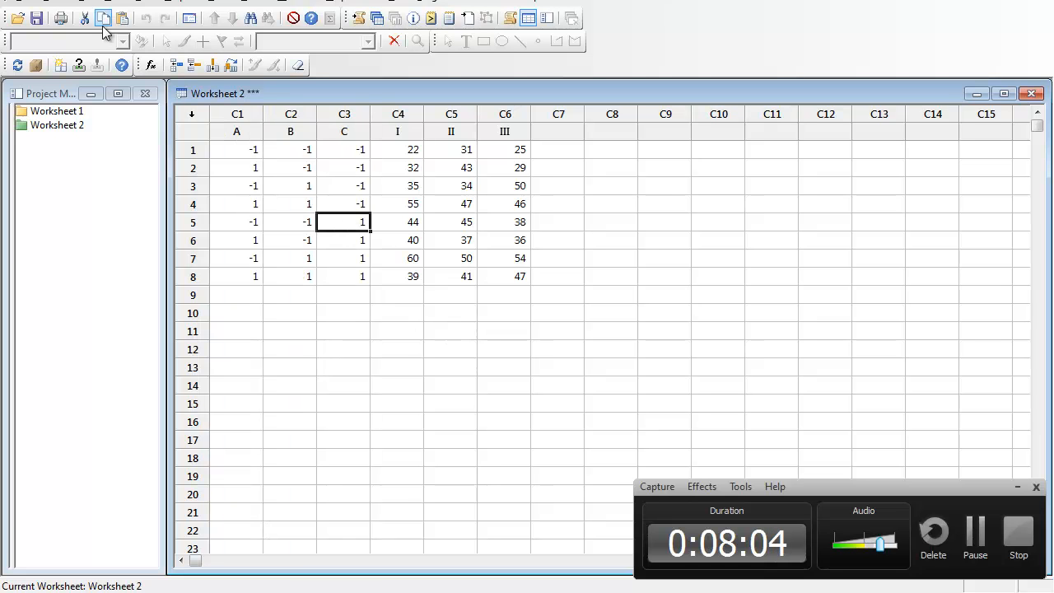
Set up Stack Blocks of Columns with the three blocks A B C I, A B C II and A B C III.
left_click(88, 2)
mouse_move(127, 115)
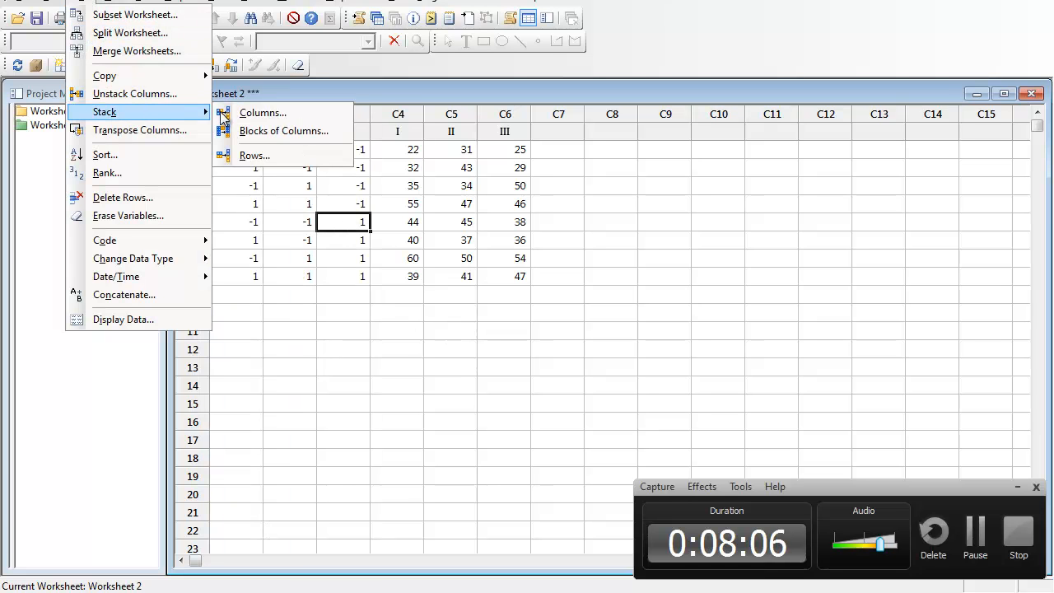
left_click(281, 136)
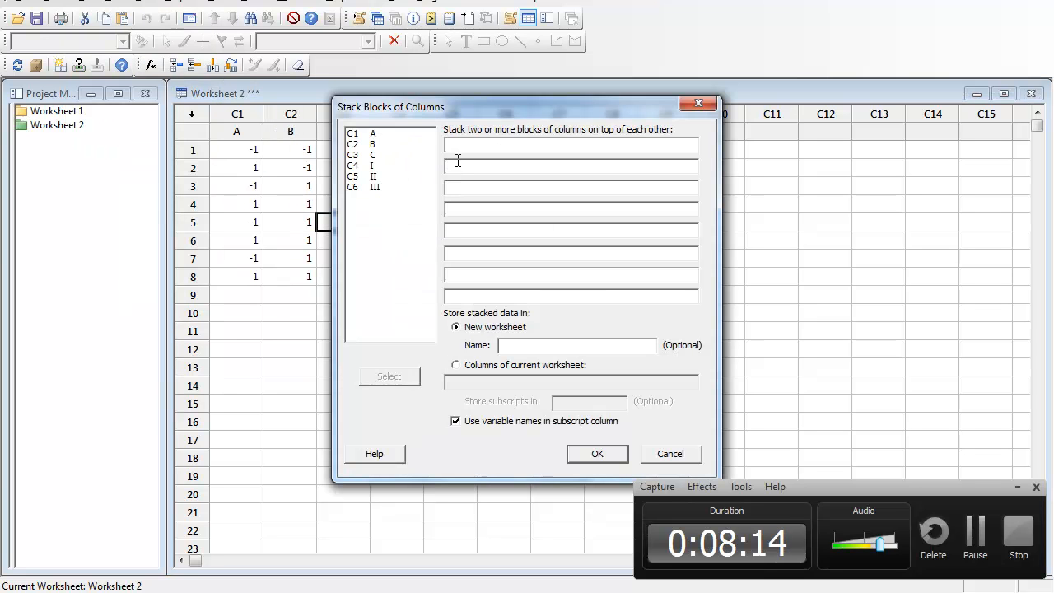
type("A B C ")
type("I")
type("A")
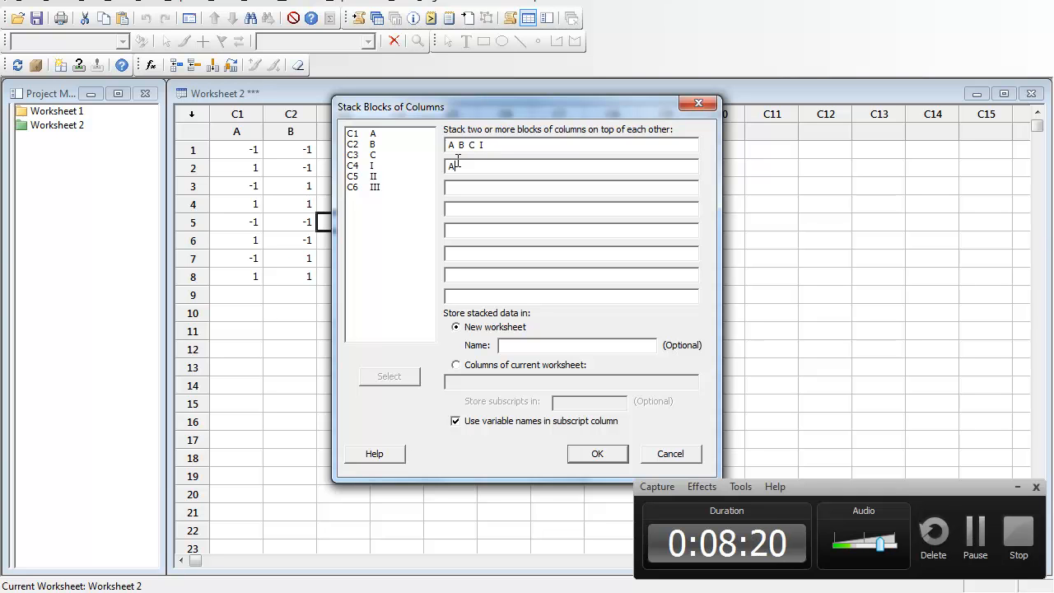
type(" B C ")
type("A B C I")
type("II")
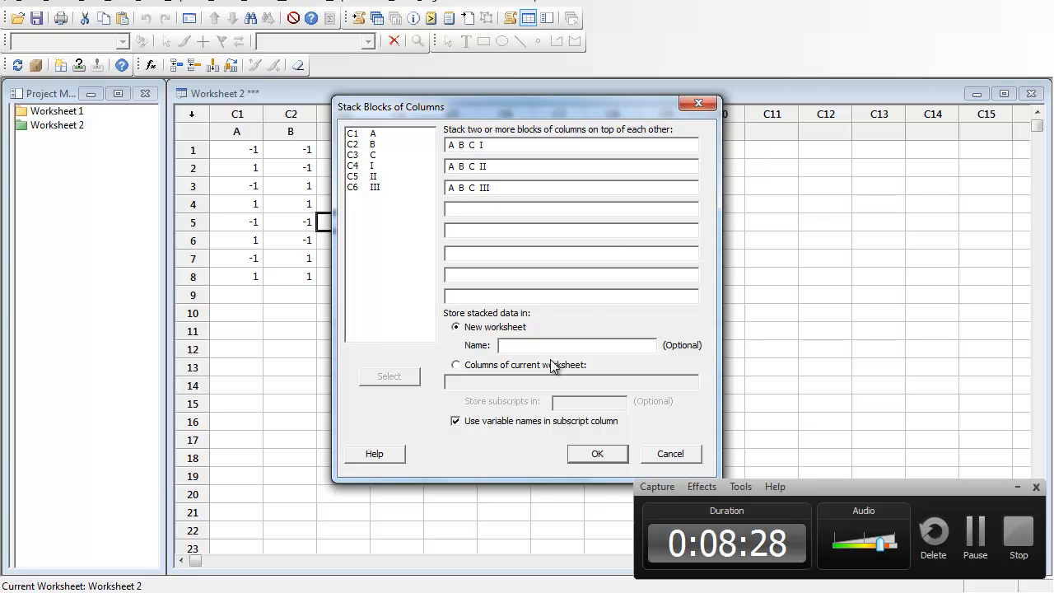
Stack the blocks into a new worksheet named Stacked DOE and show that worksheet full size.
left_click(550, 363)
left_click(531, 326)
left_click(519, 345)
type("Stacked DOE")
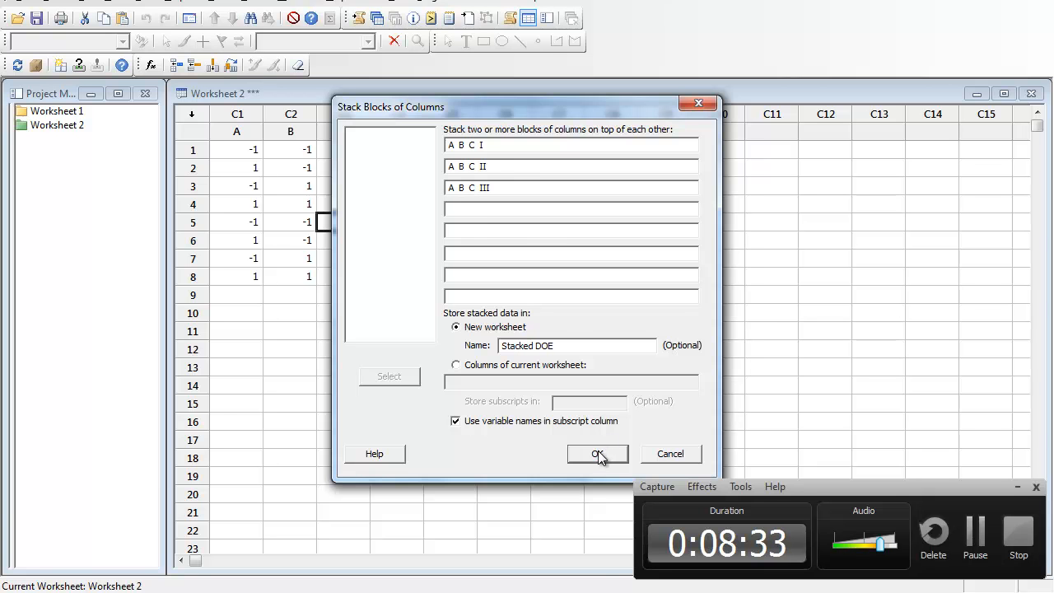
left_click(598, 454)
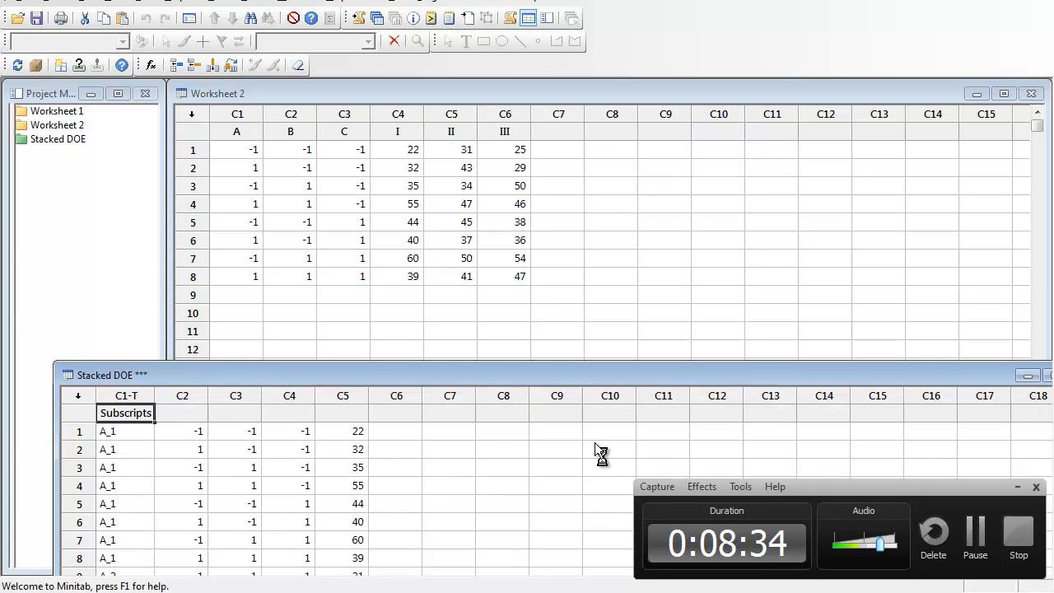
left_click(392, 22)
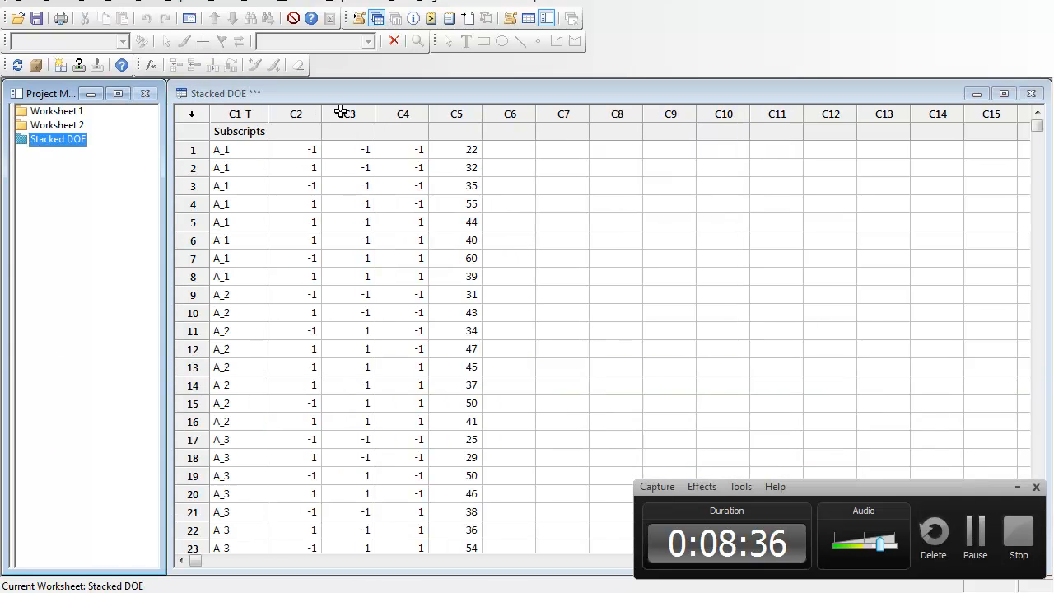
Delete the Subscripts column C1 from the Stacked DOE worksheet.
left_click(240, 114)
right_click(241, 114)
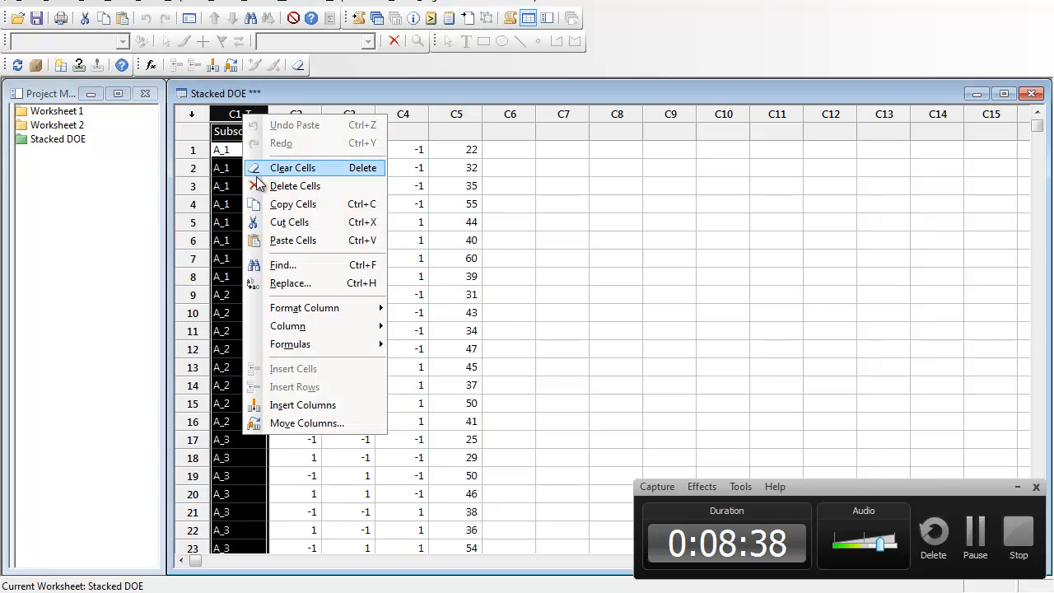
left_click(272, 182)
Name columns C1 to C4 of the Stacked DOE worksheet A, B, C and Life Hours.
left_click(236, 130)
type("A")
key("Tab")
type("B")
key("Tab")
type("C")
key("Tab")
type("Life Hours")
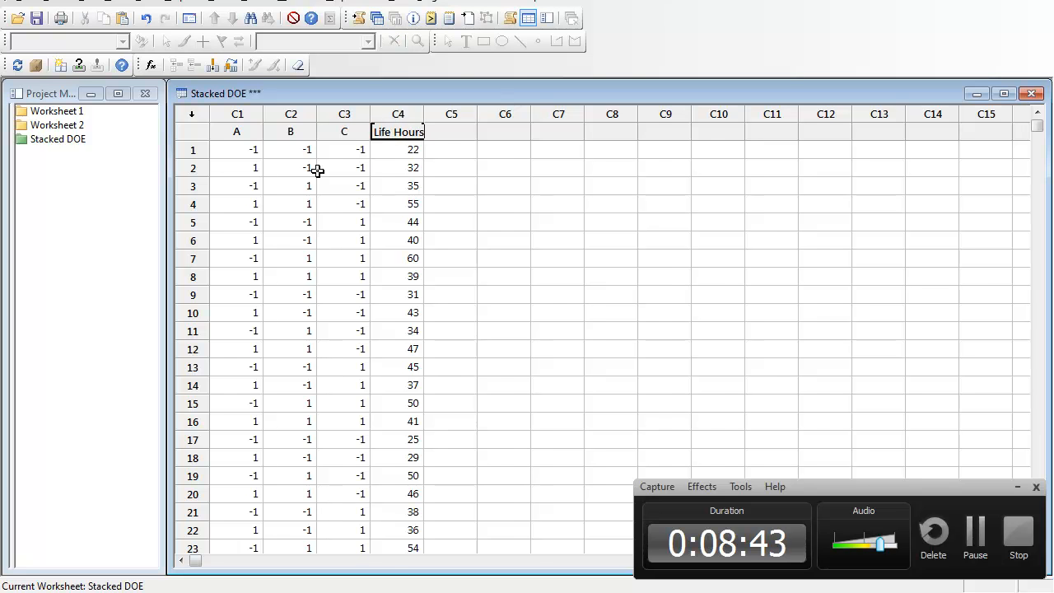
key("Return")
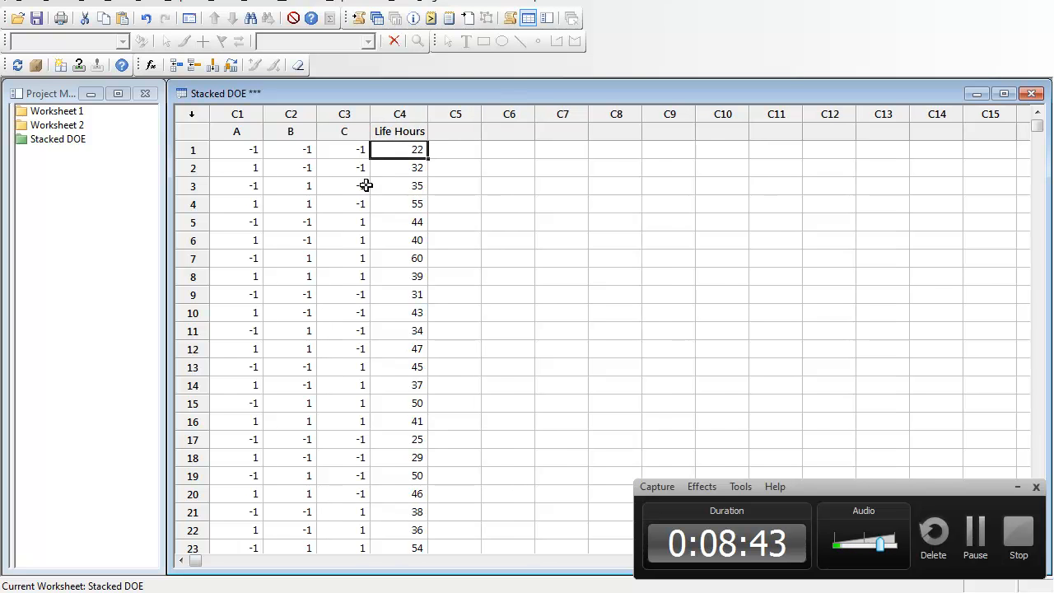
left_click(355, 262)
middle_click(359, 280)
scroll(359, 280, "up", 6)
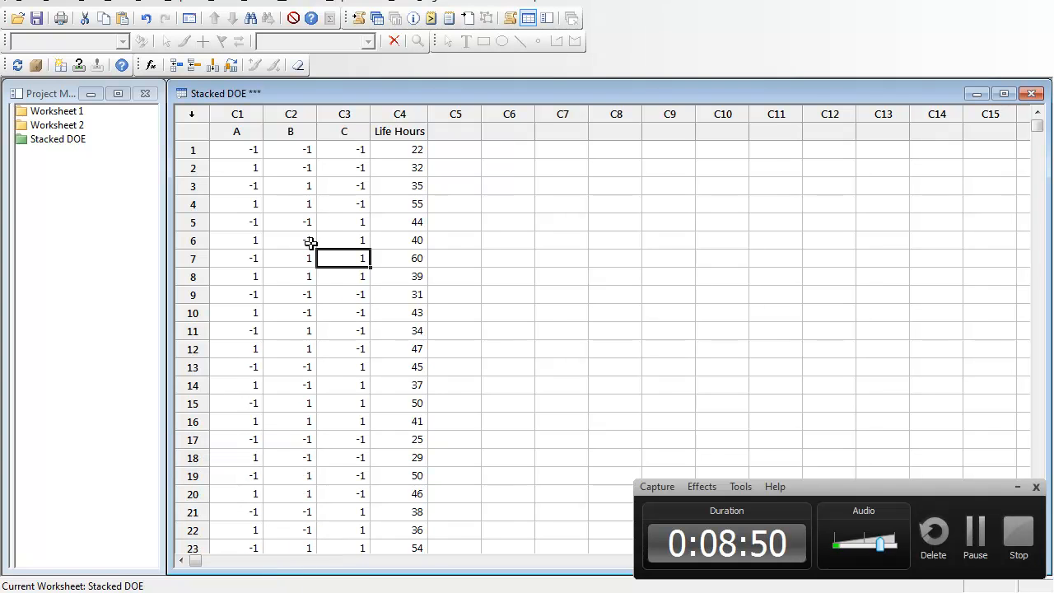
left_click(285, 237)
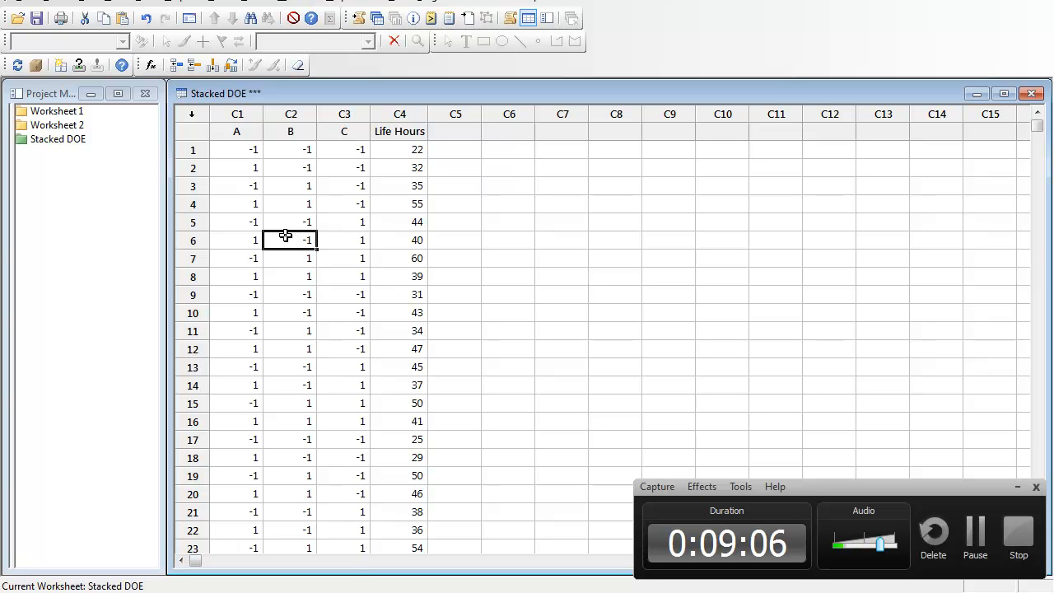
Start defining a custom 2-level factorial design with columns A, B and C as the factors.
left_click(150, 5)
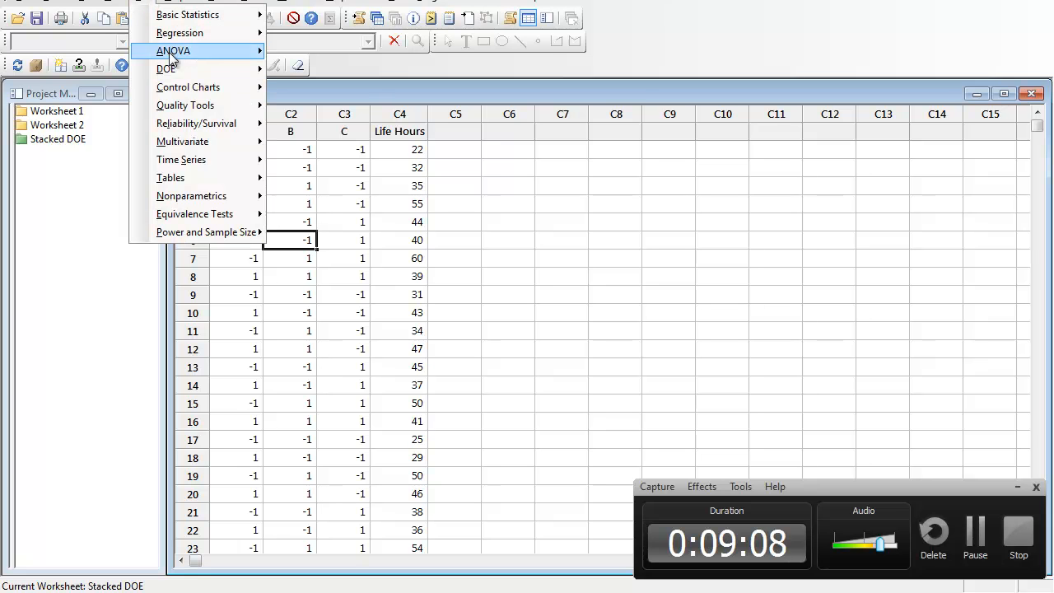
mouse_move(251, 69)
mouse_move(325, 73)
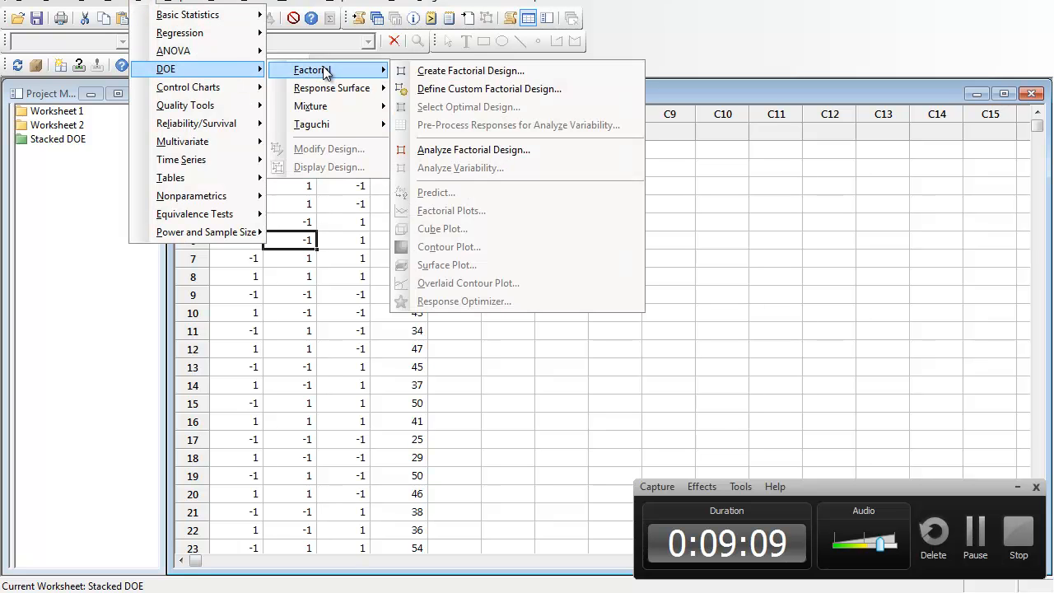
left_click(428, 89)
double_click(410, 188)
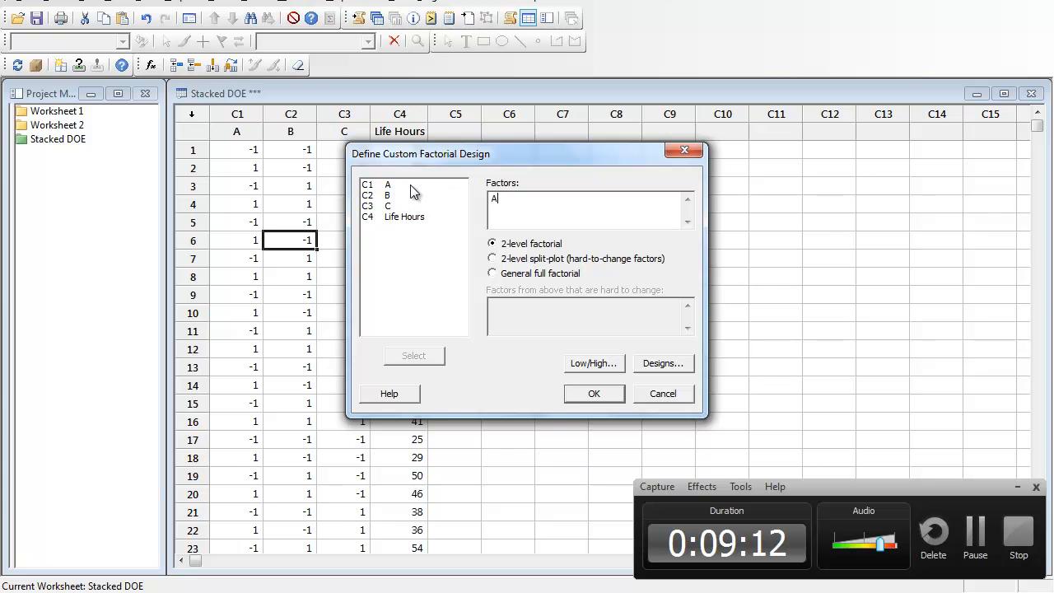
double_click(407, 196)
double_click(404, 204)
Check the low/high and design column settings, accept them, and finish defining the custom factorial design.
left_click(594, 363)
left_click(576, 392)
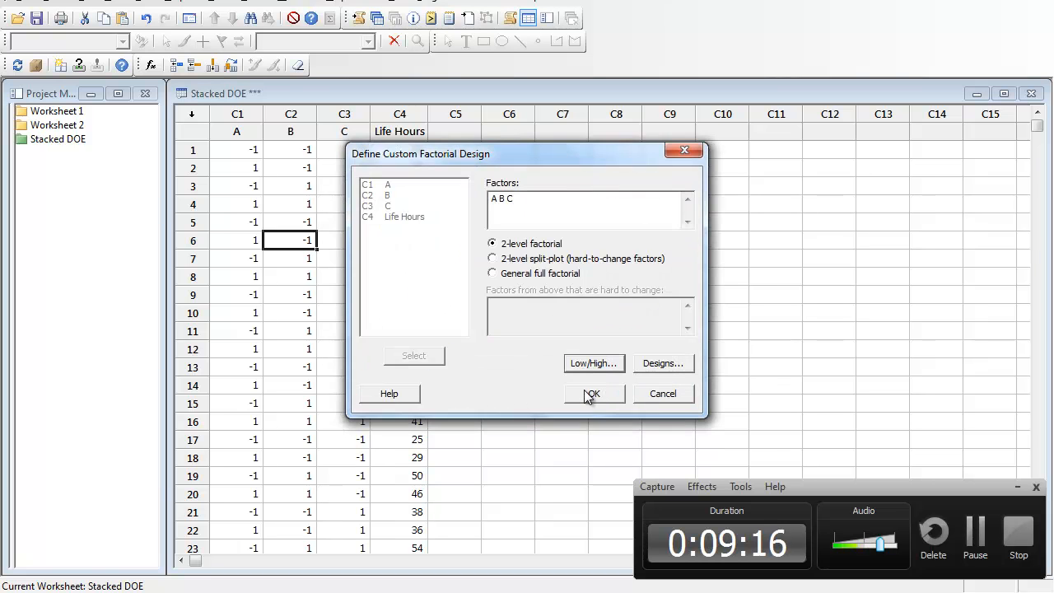
left_click(653, 369)
left_click(609, 395)
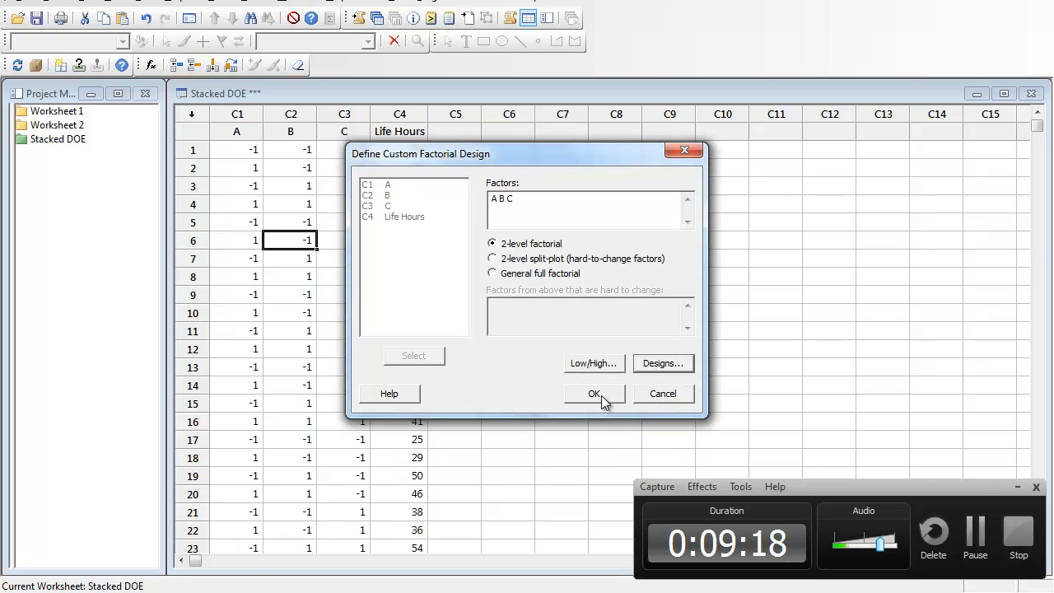
left_click(601, 396)
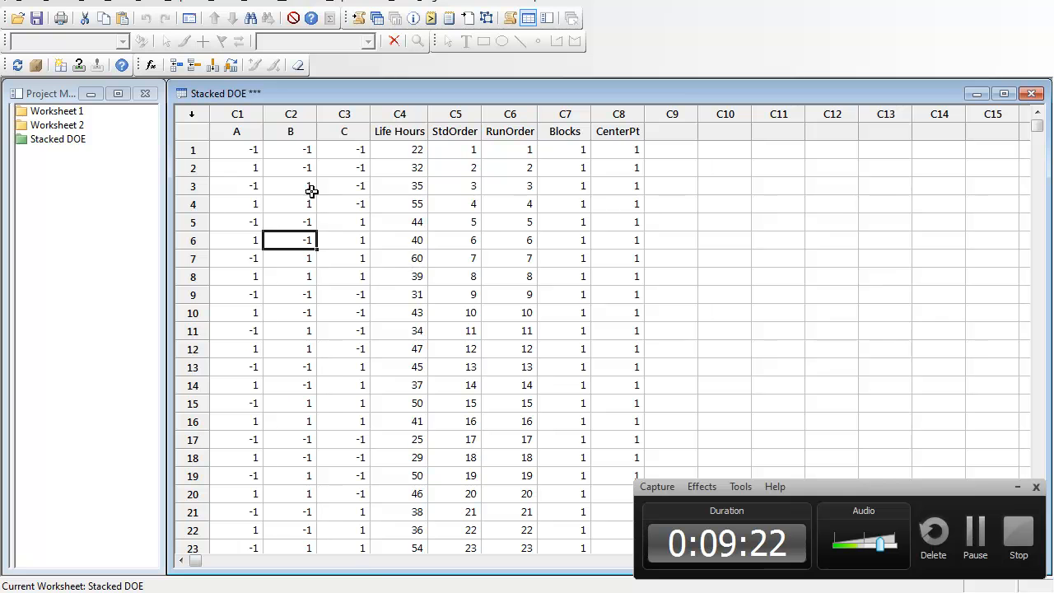
left_click(165, 3)
mouse_move(165, 69)
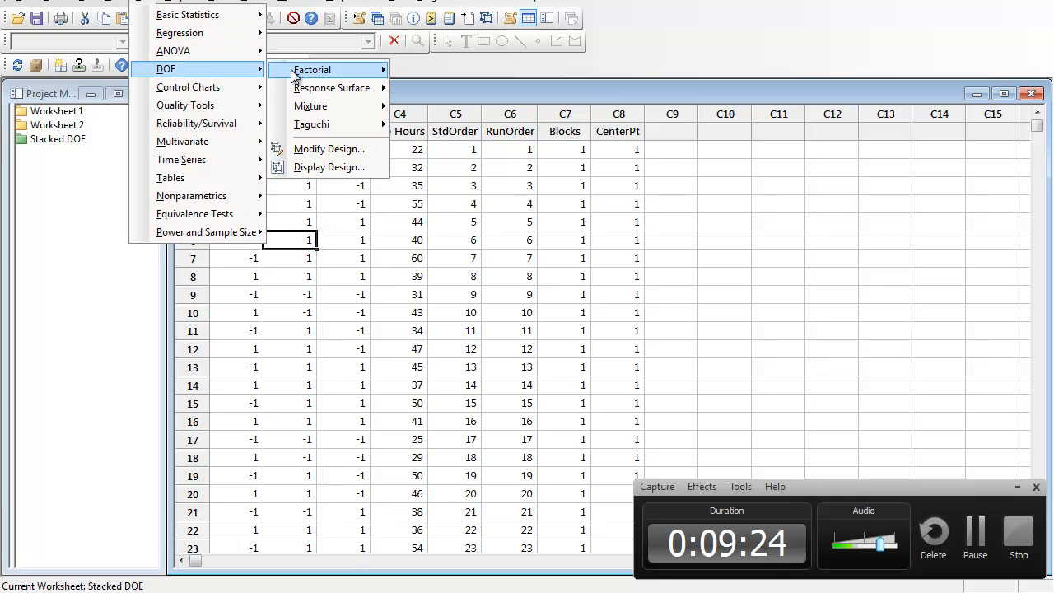
mouse_move(322, 71)
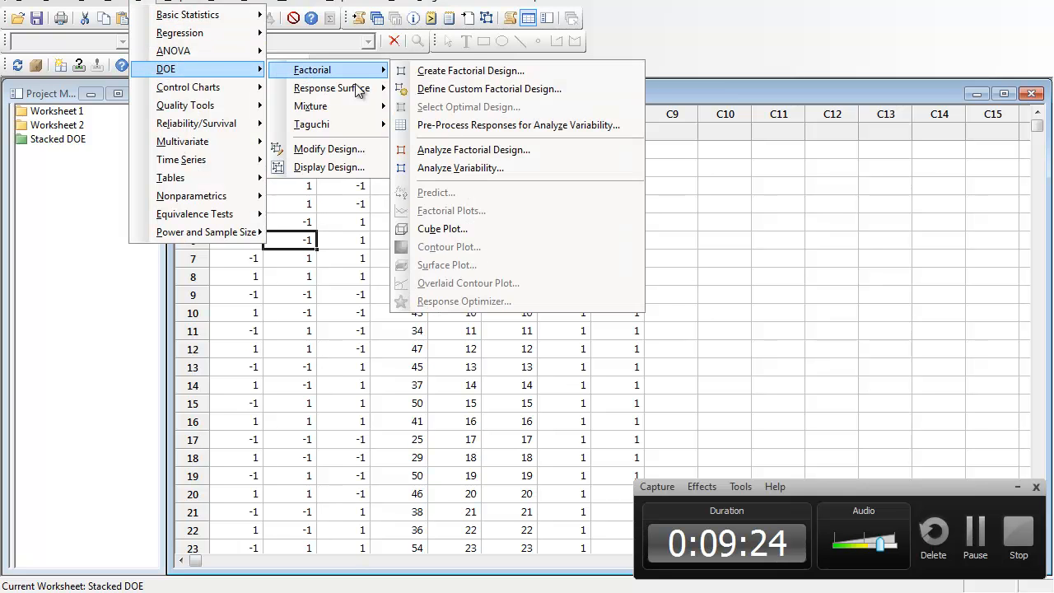
left_click(451, 151)
left_click(384, 188)
double_click(384, 188)
left_click_drag(395, 157, 683, 112)
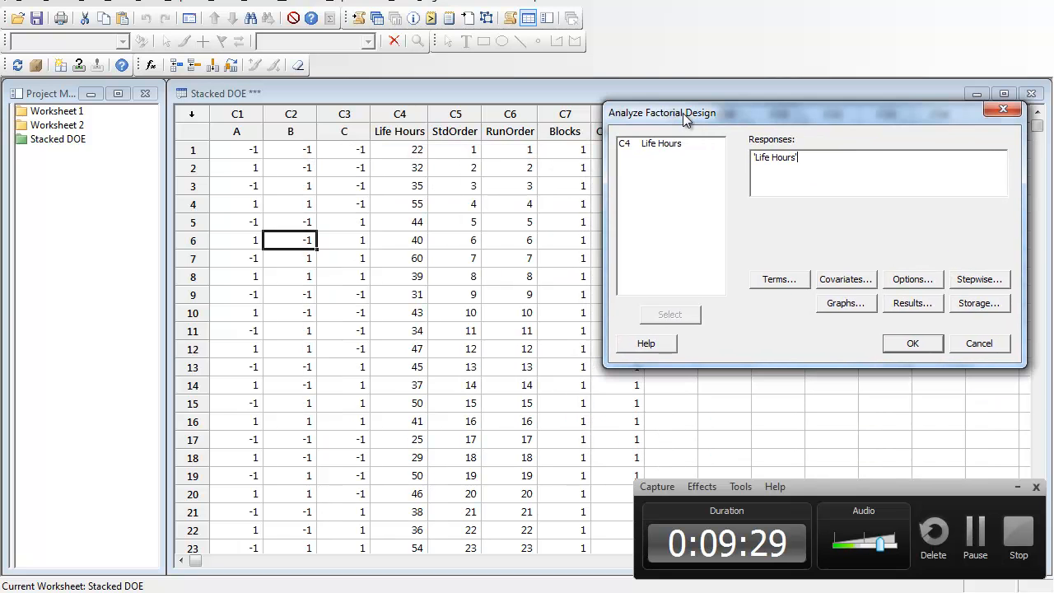
key("Escape")
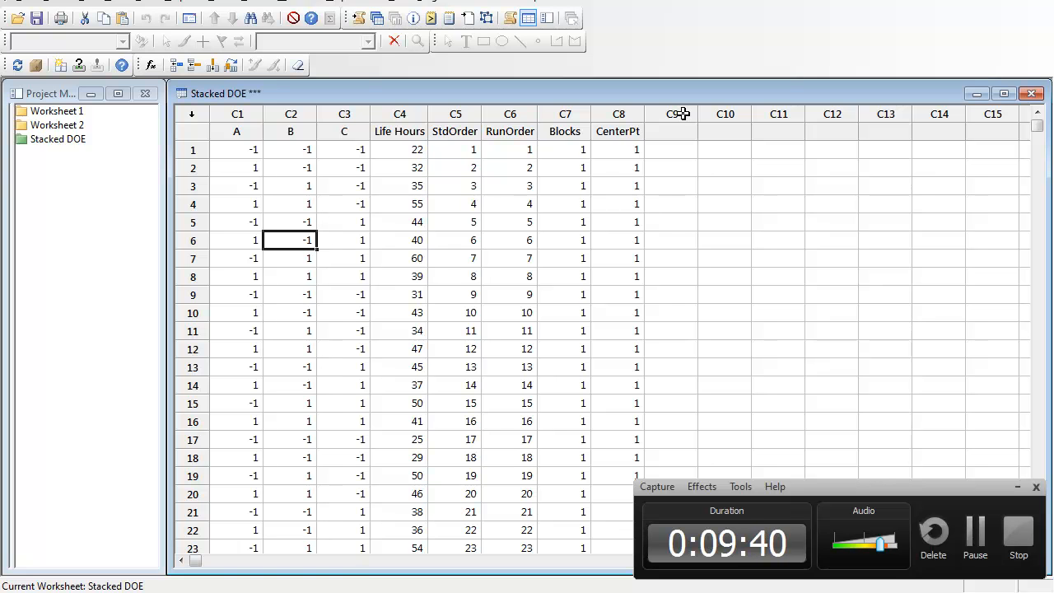
key("ctrl+e")
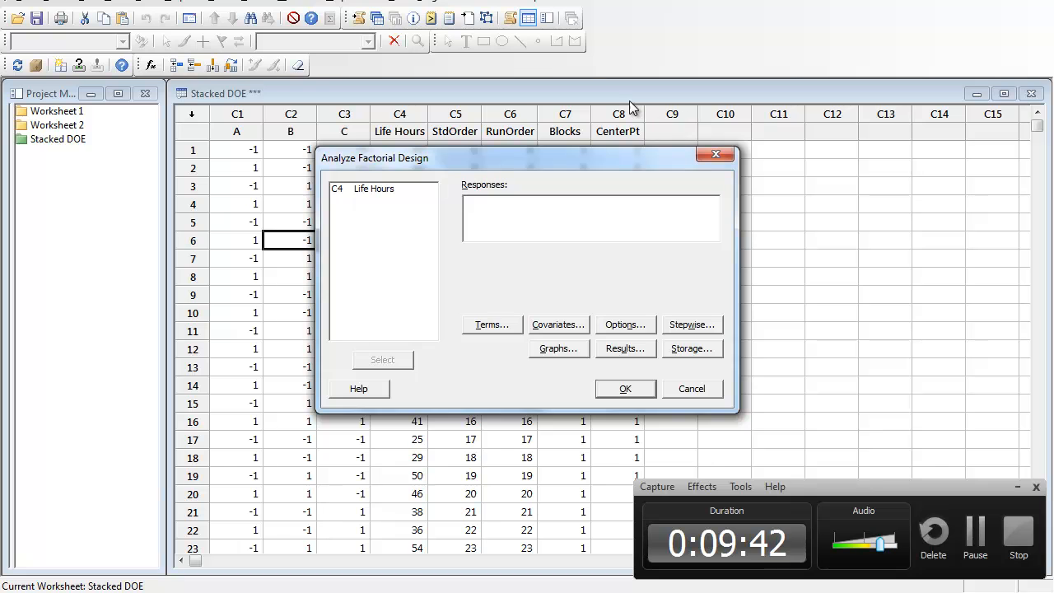
key("Escape")
left_click(175, 4)
mouse_move(141, 4)
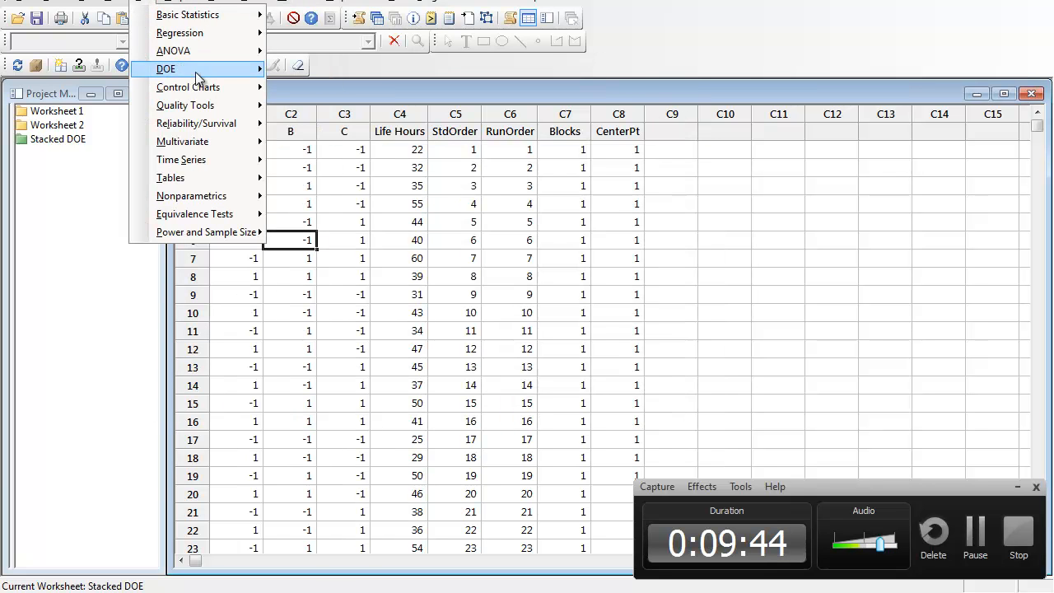
mouse_move(198, 69)
mouse_move(298, 81)
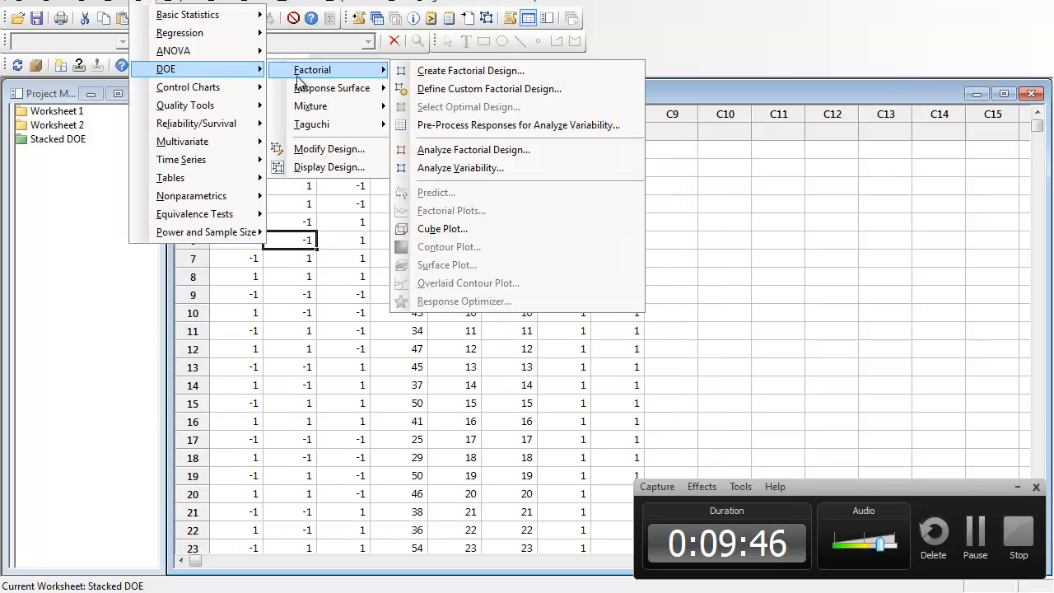
left_click(883, 387)
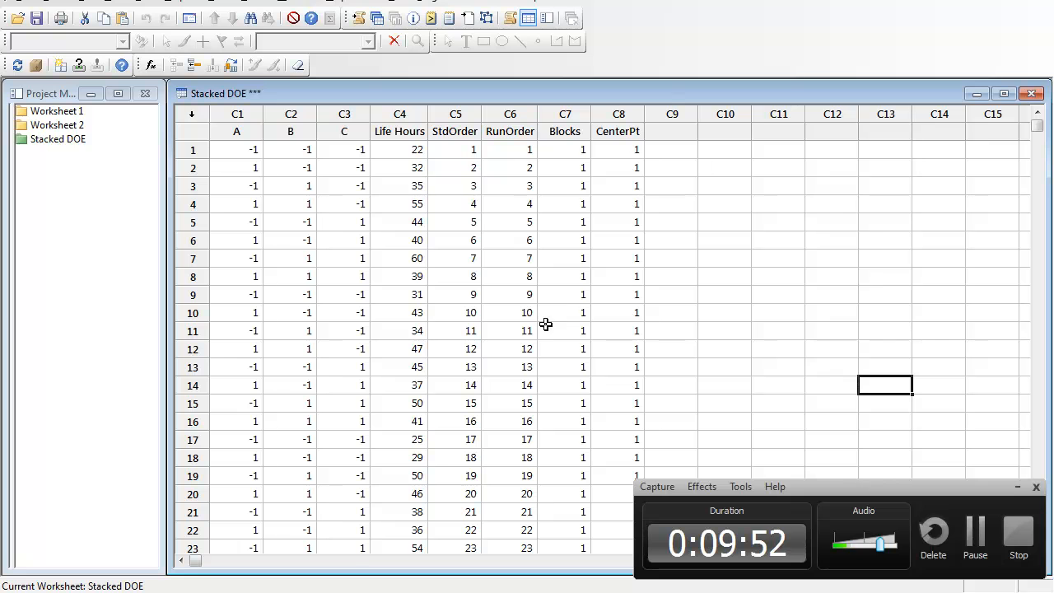
Create a new empty Minitab project without saving the current one.
left_click(21, 2)
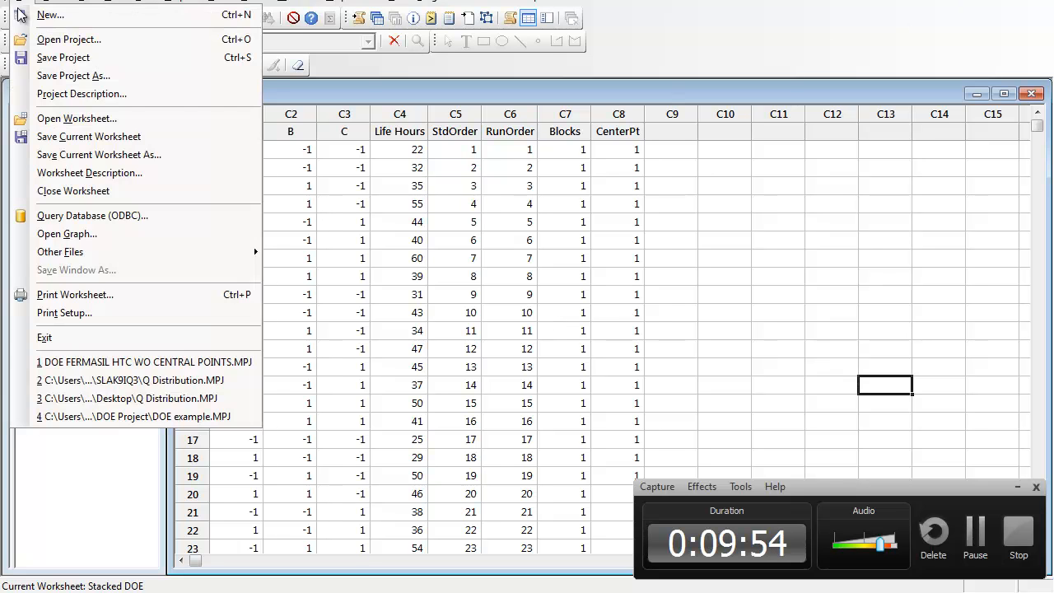
left_click(38, 12)
double_click(442, 247)
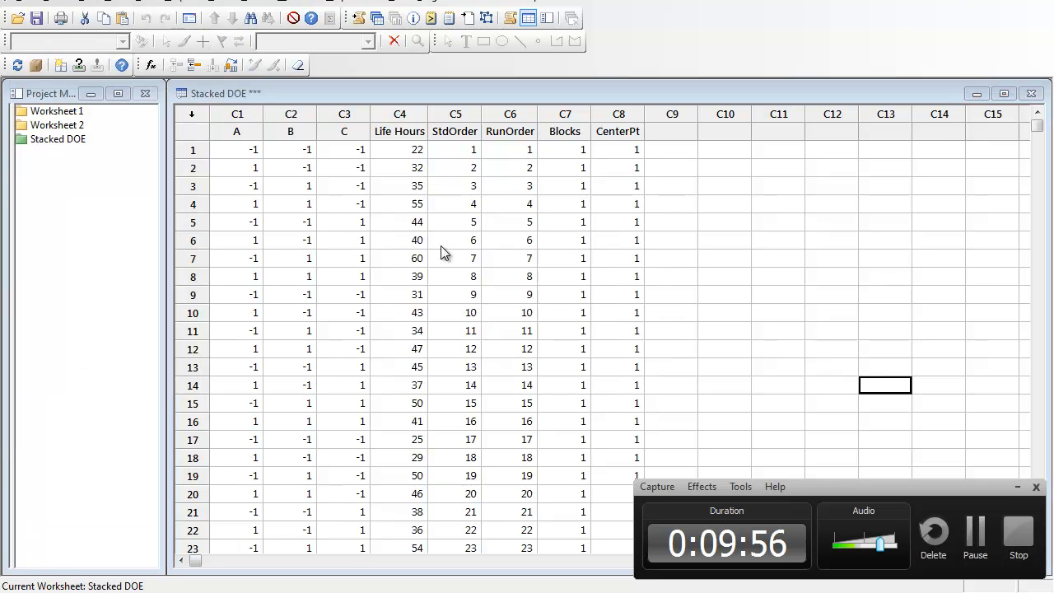
left_click(579, 325)
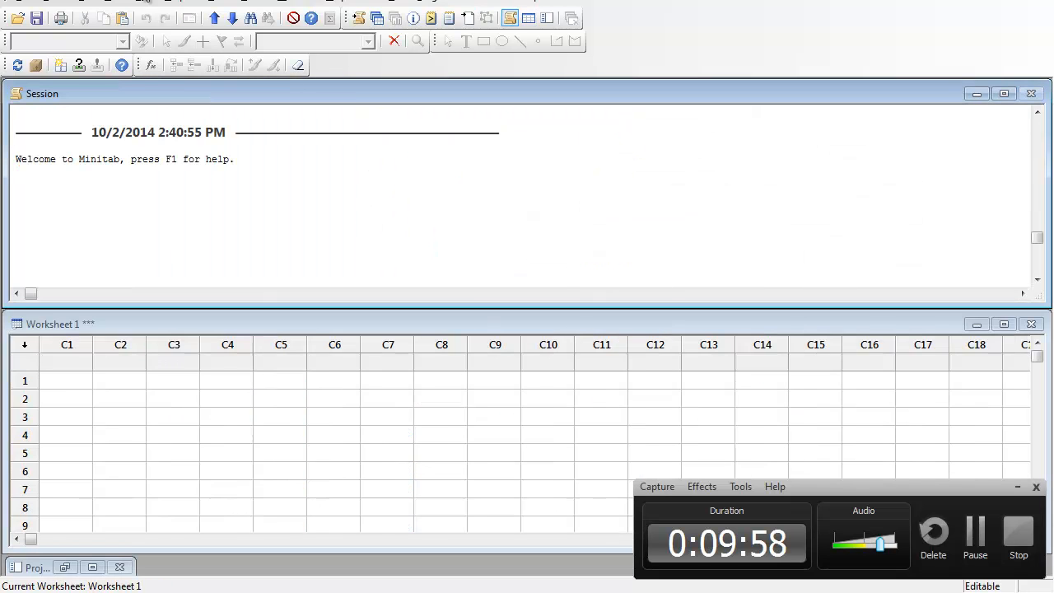
Switch to the Word document and select part (b) of Problem 6.1 to review what the analysis requires.
key("alt+Tab")
left_click(449, 401)
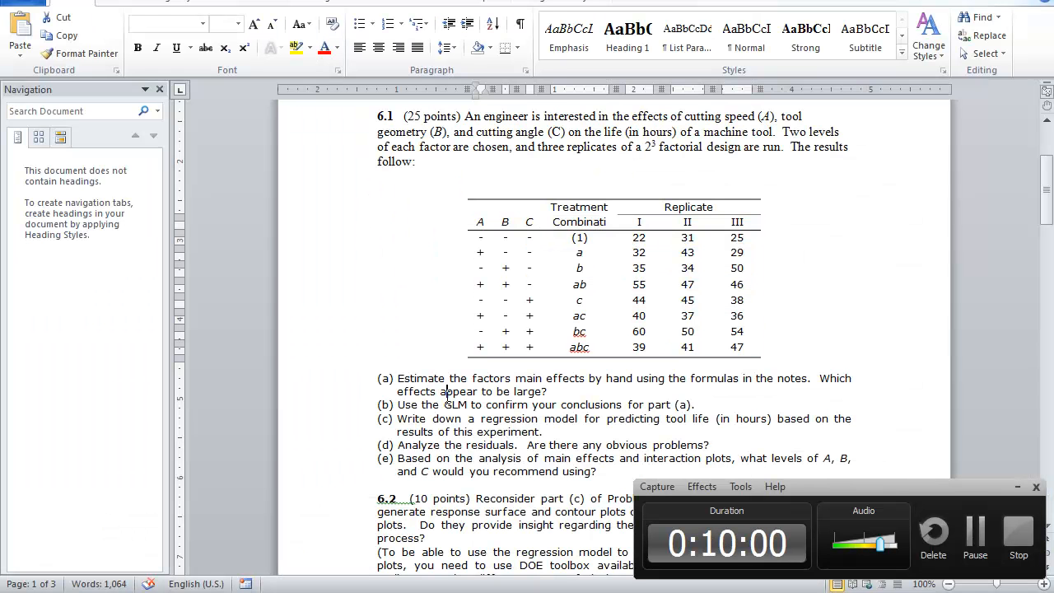
left_click(332, 411)
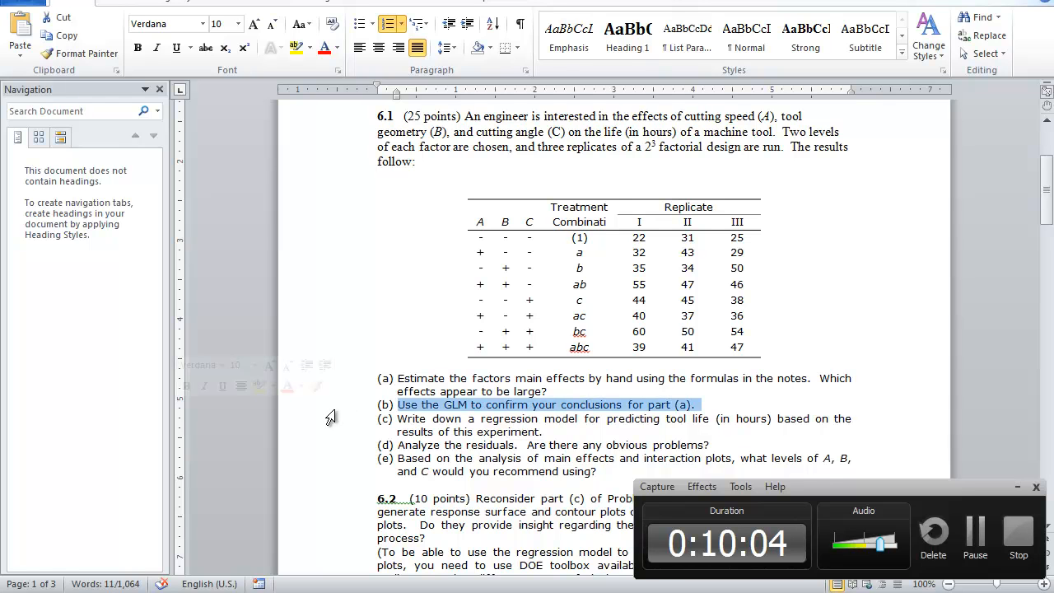
scroll(330, 417, "down", 1)
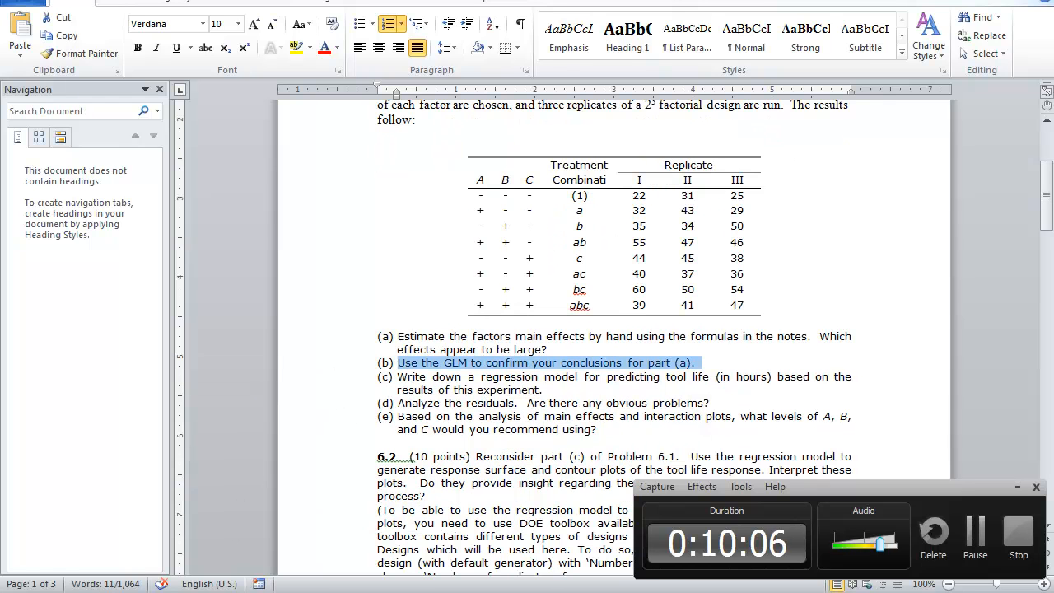
Switch back to Minitab, start opening a project and browse to the Factorial Designs folder inside Minitab Training.
key("alt+Tab")
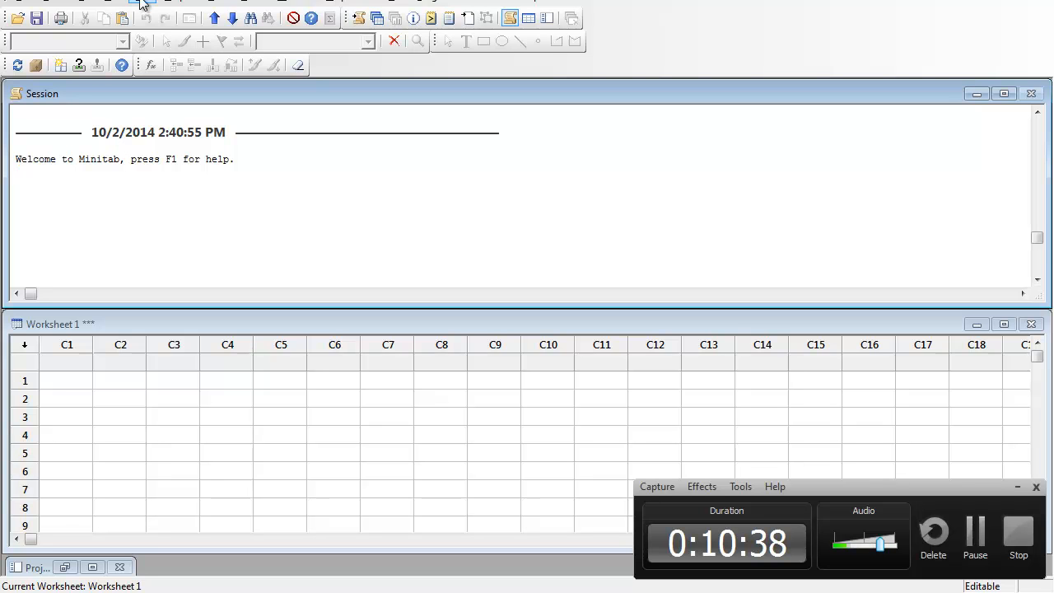
left_click(29, 2)
left_click(50, 39)
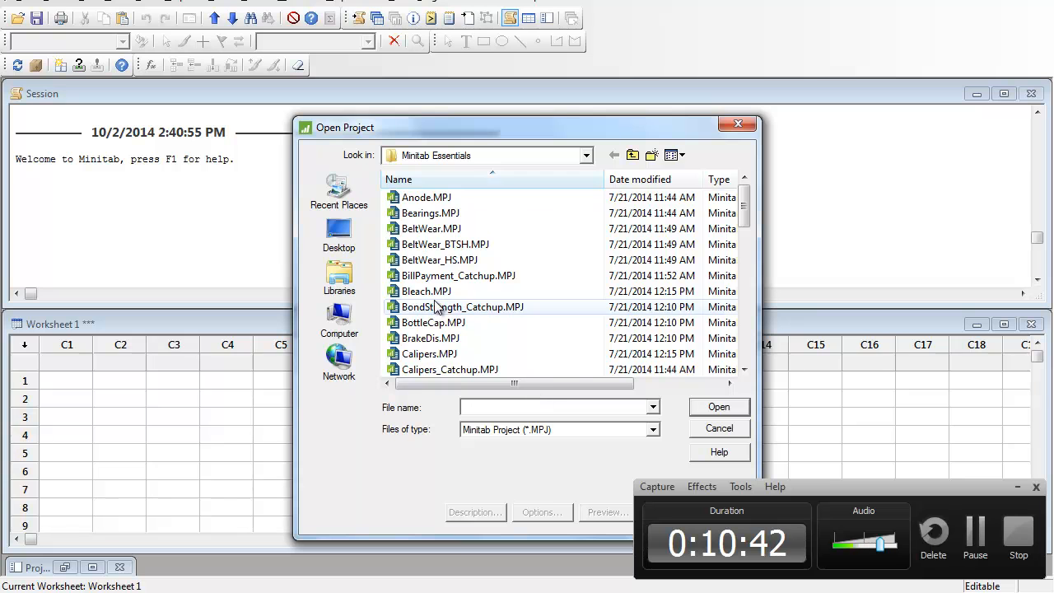
left_click(633, 155)
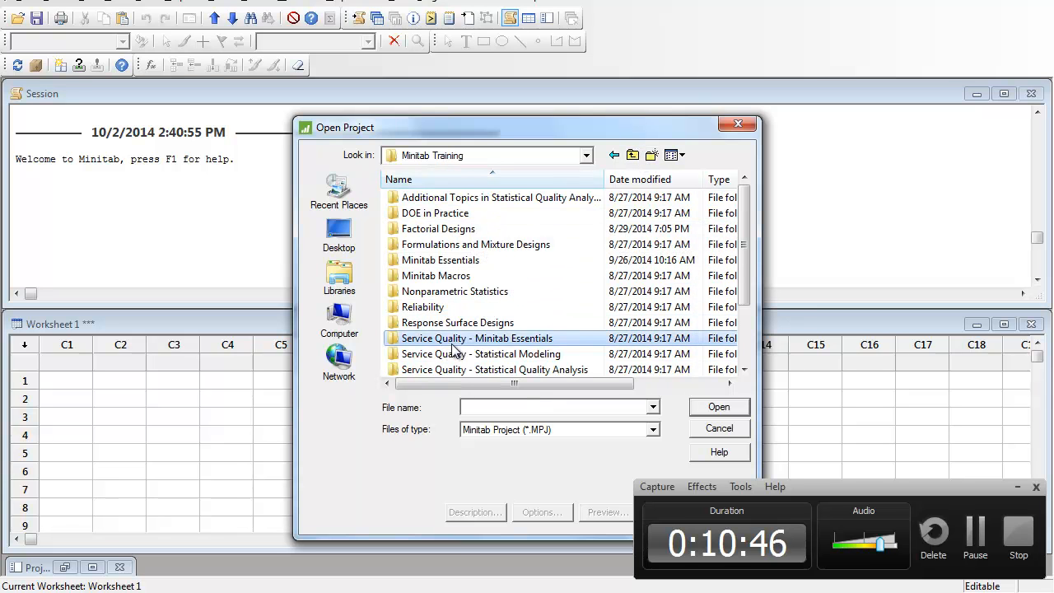
key("Up")
key("Up")
key("Up")
key("Up")
key("Up")
key("Up")
key("Up")
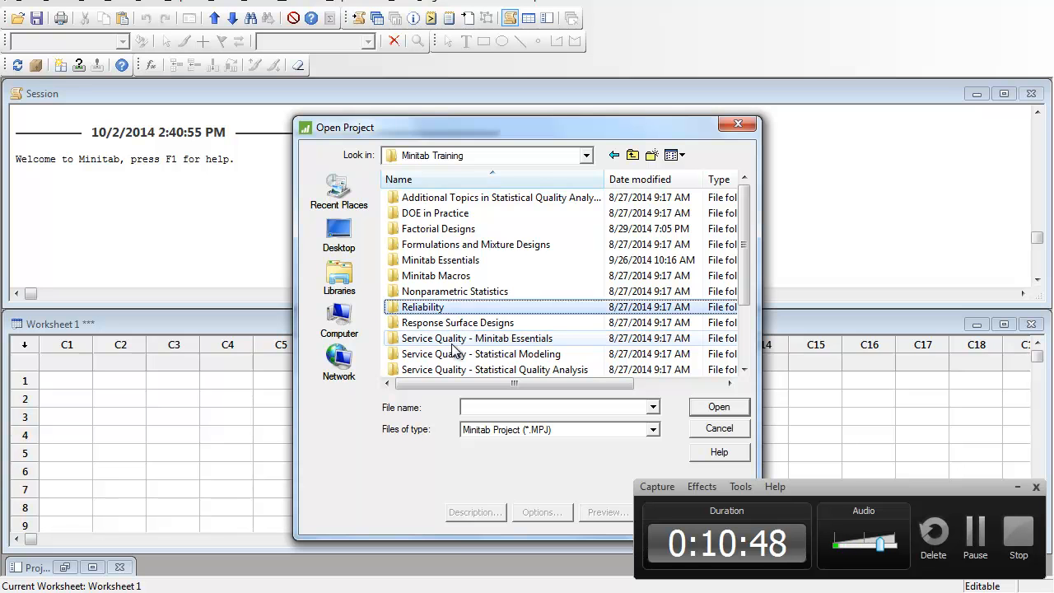
key("Return")
Open the project Cake.MPJ from the Factorial Designs folder.
key("Down")
key("Down")
key("Down")
key("Down")
key("Down")
key("Down")
key("Down")
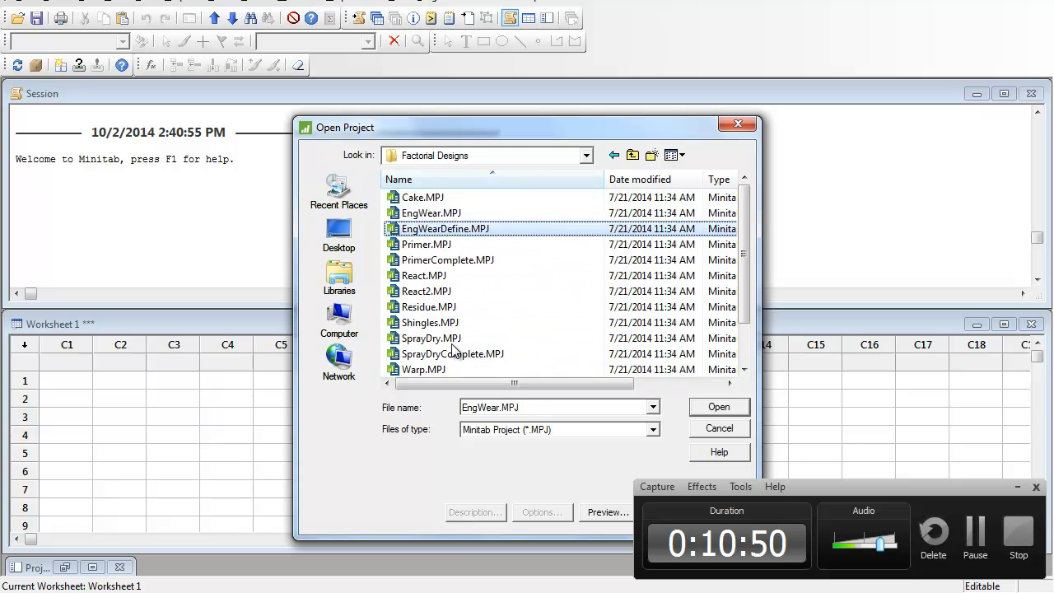
key("Up")
key("Up")
key("Up")
key("Up")
key("Up")
key("Up")
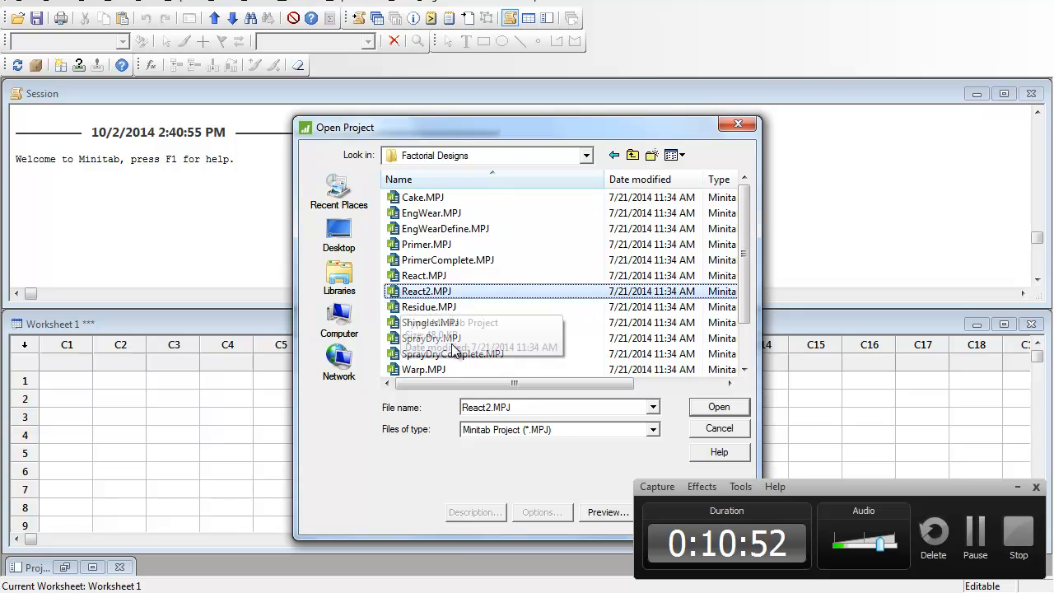
key("Up")
key("Return")
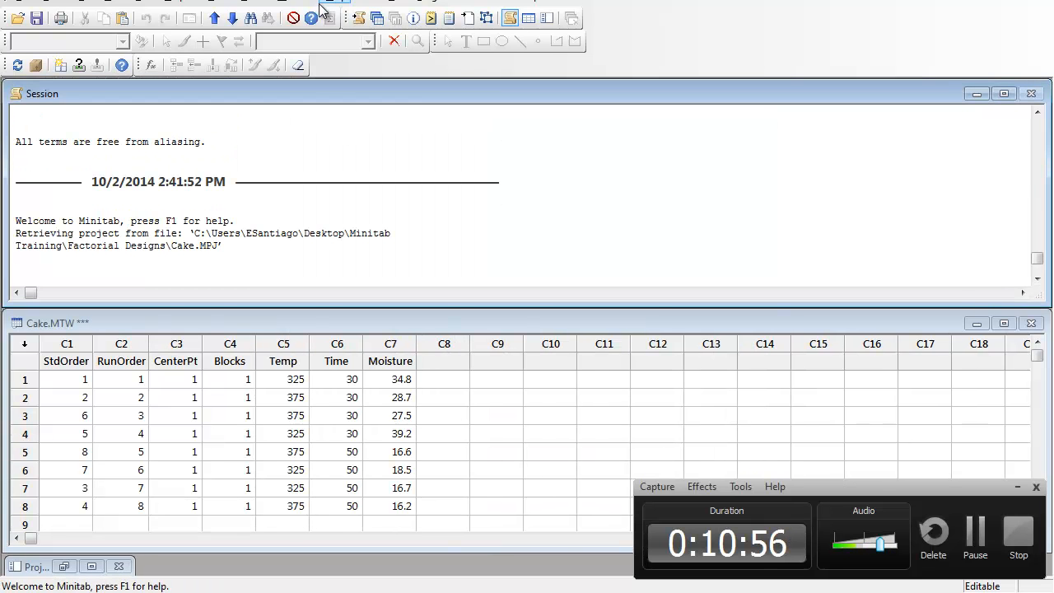
Show the Cake.MTW worksheet and examine its Temp and Time factor columns and the Moisture response column.
left_click(377, 18)
left_click(557, 117)
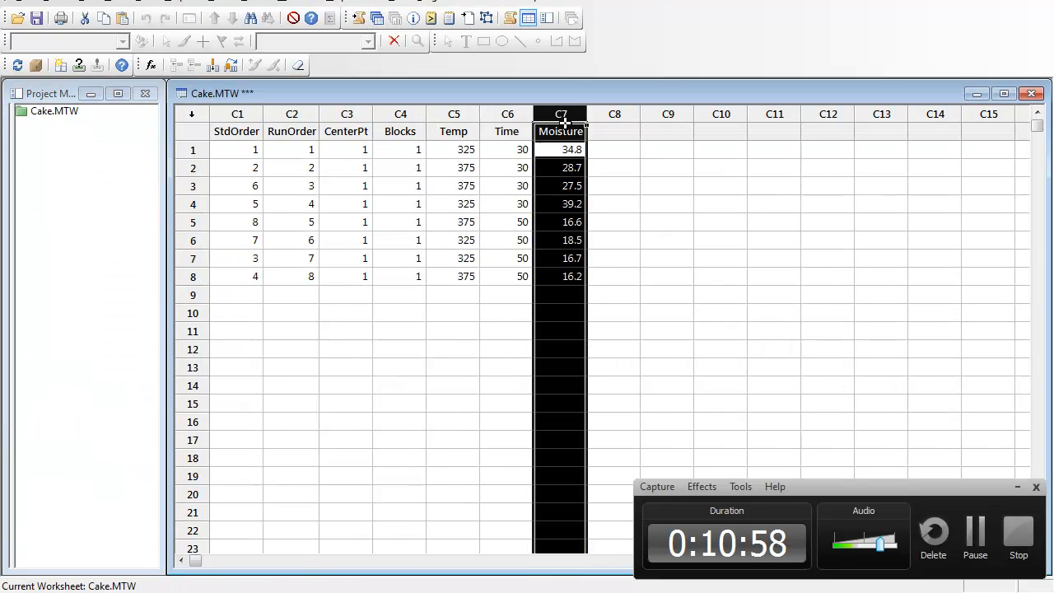
left_click_drag(442, 114, 484, 118)
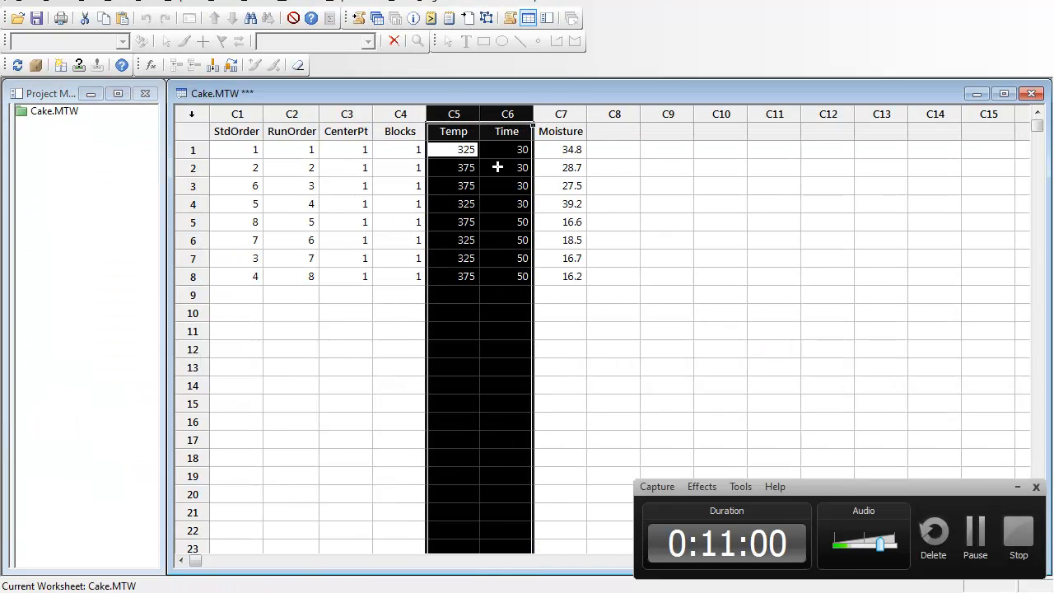
left_click(487, 204)
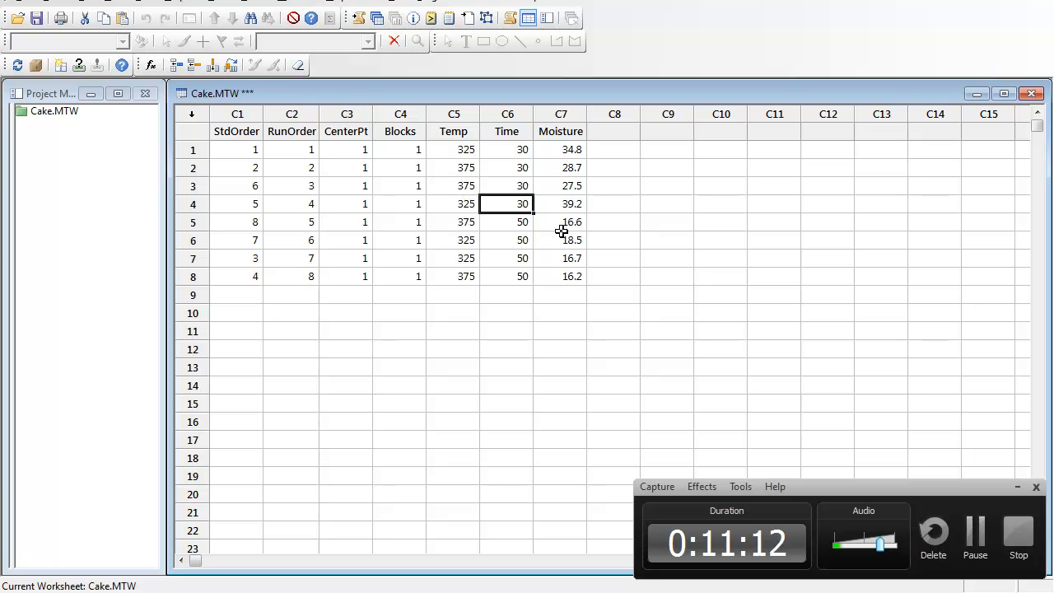
left_click(561, 117)
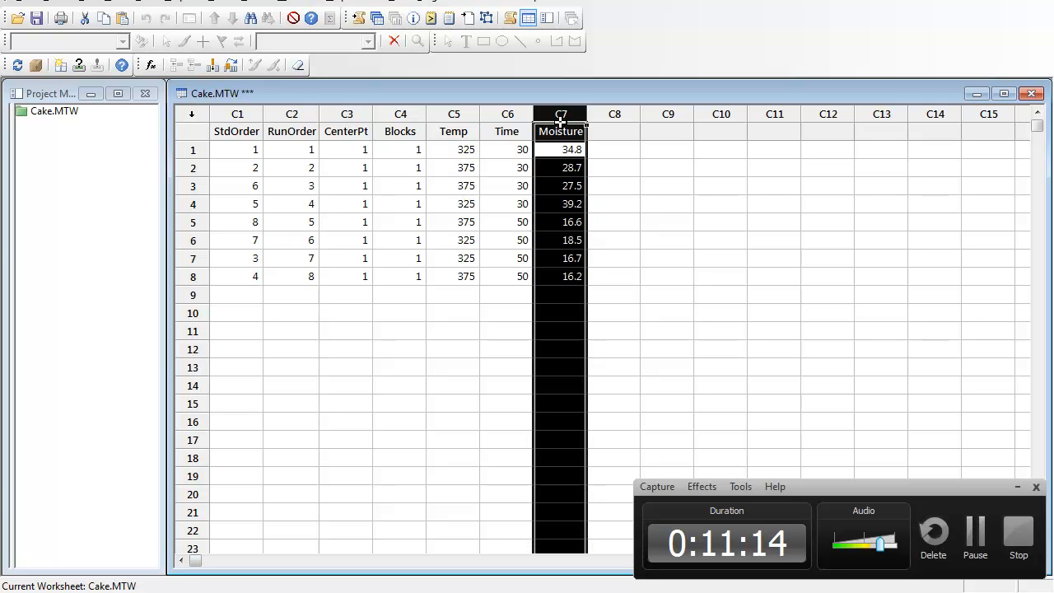
Start Analyze Factorial Design with Moisture as the response and accept the terms Temp, Time and AB up through order 2.
left_click(147, 5)
mouse_move(206, 72)
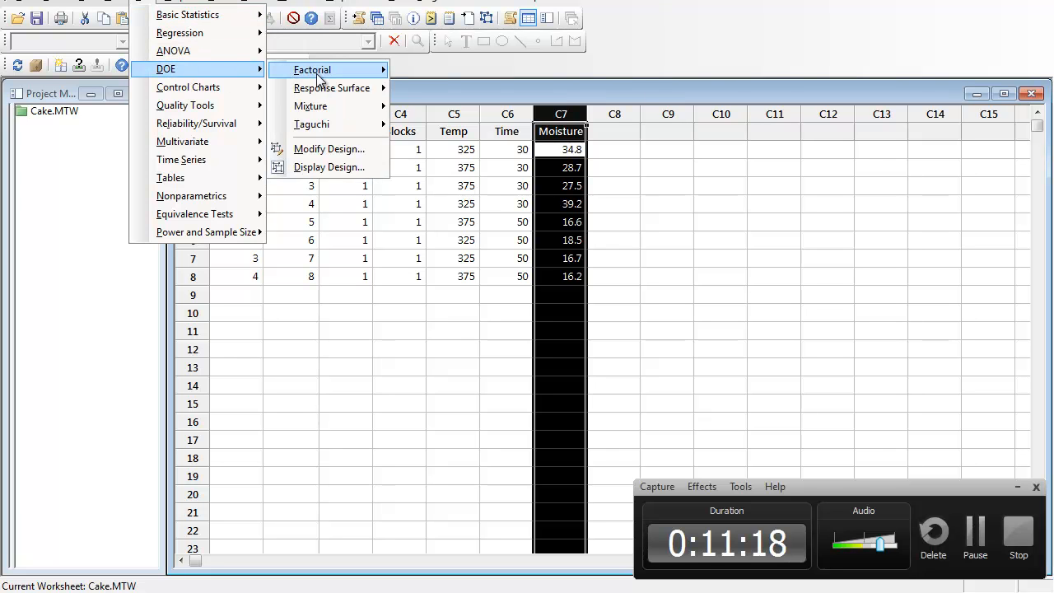
mouse_move(319, 78)
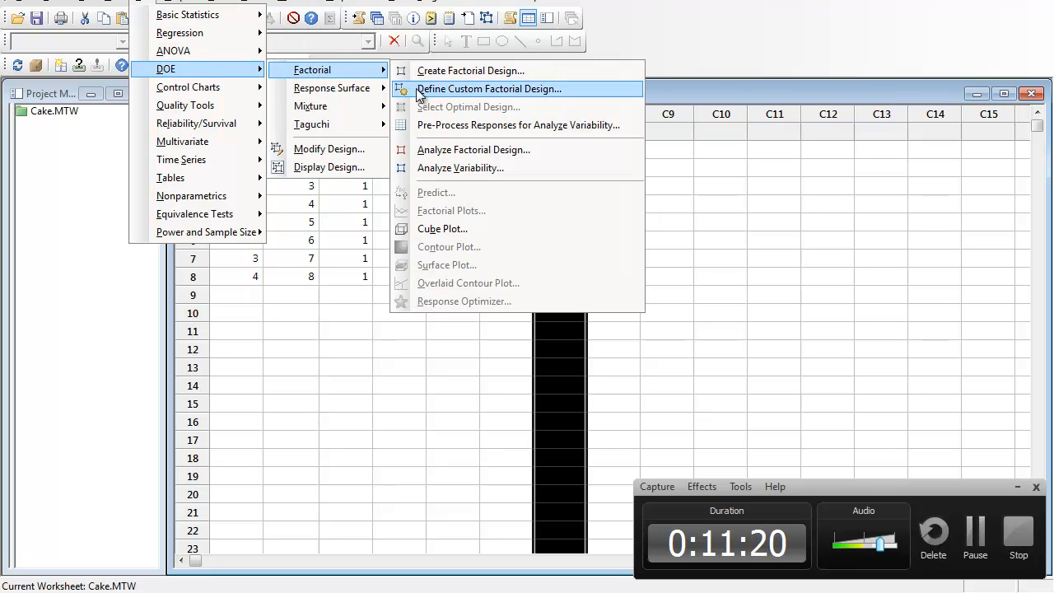
left_click(419, 152)
left_click(383, 191)
double_click(383, 191)
left_click_drag(431, 165, 399, 169)
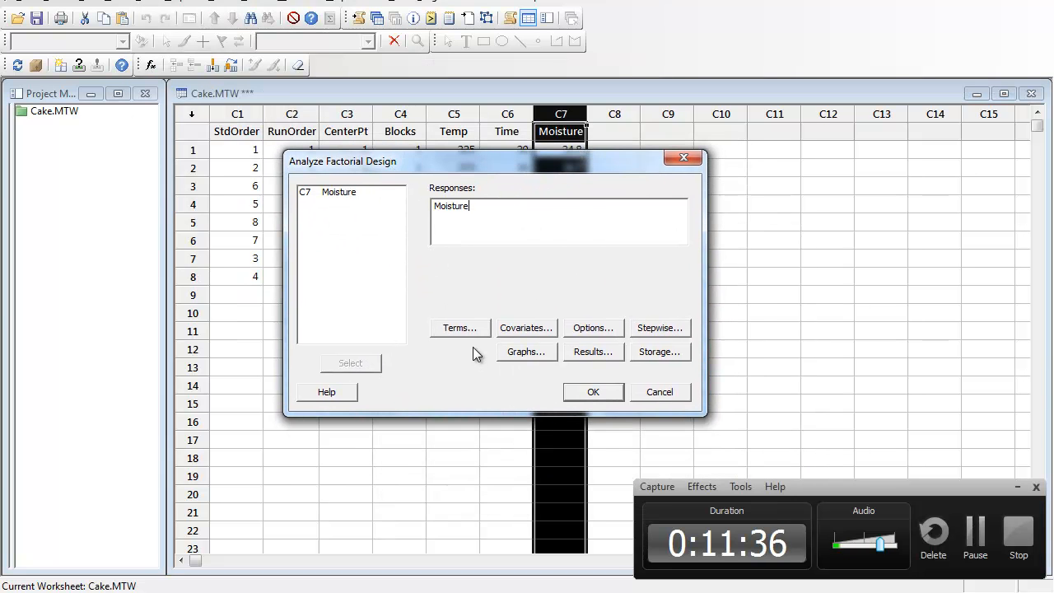
left_click(460, 328)
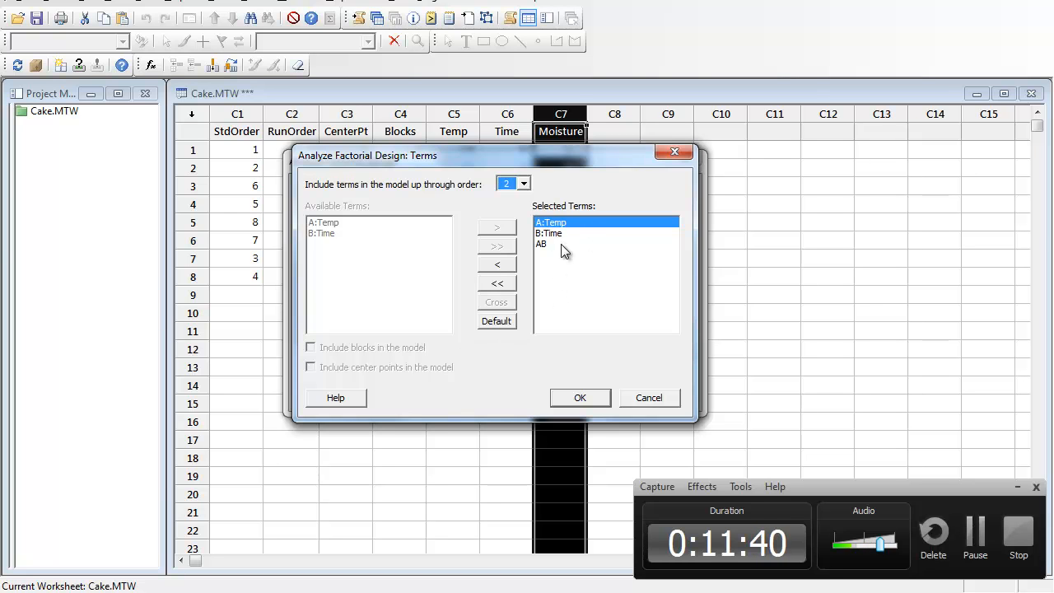
left_click(583, 396)
Add the Normal and Half Normal effects plots to the Pareto chart and run the factorial analysis.
left_click(543, 353)
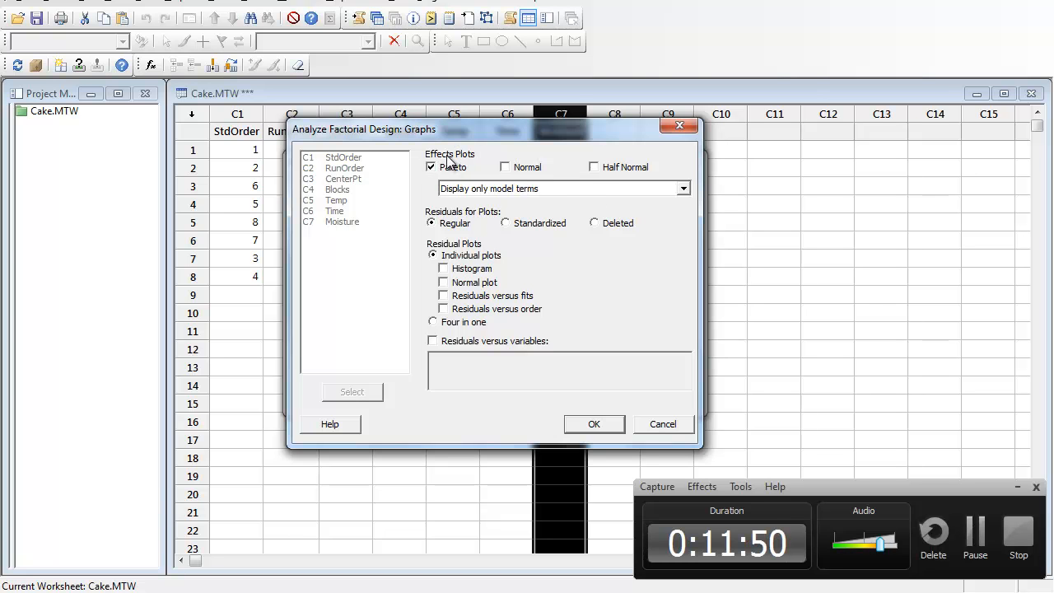
left_click(518, 166)
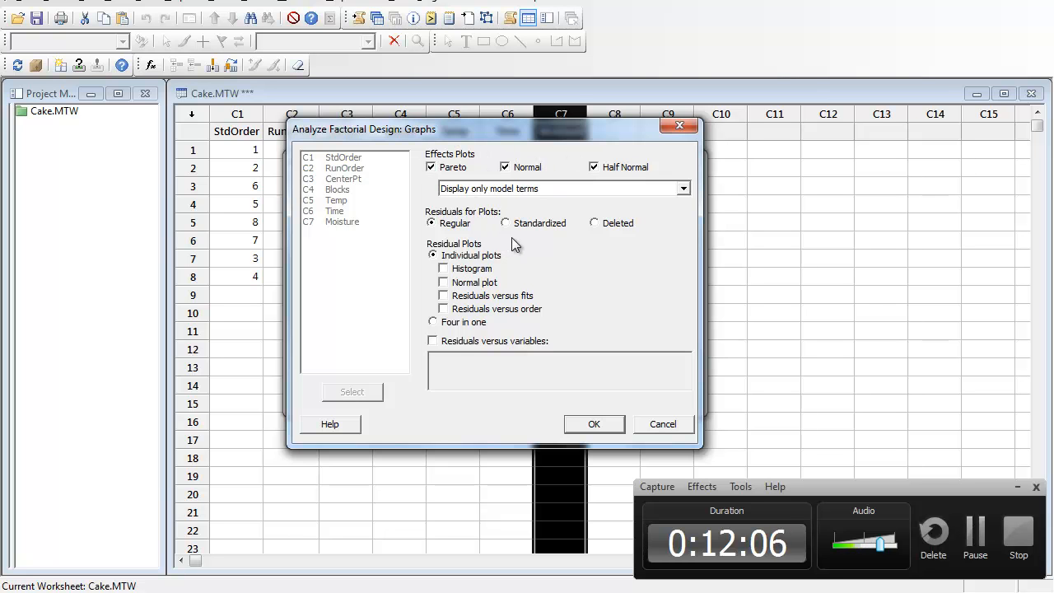
left_click(592, 424)
left_click(605, 392)
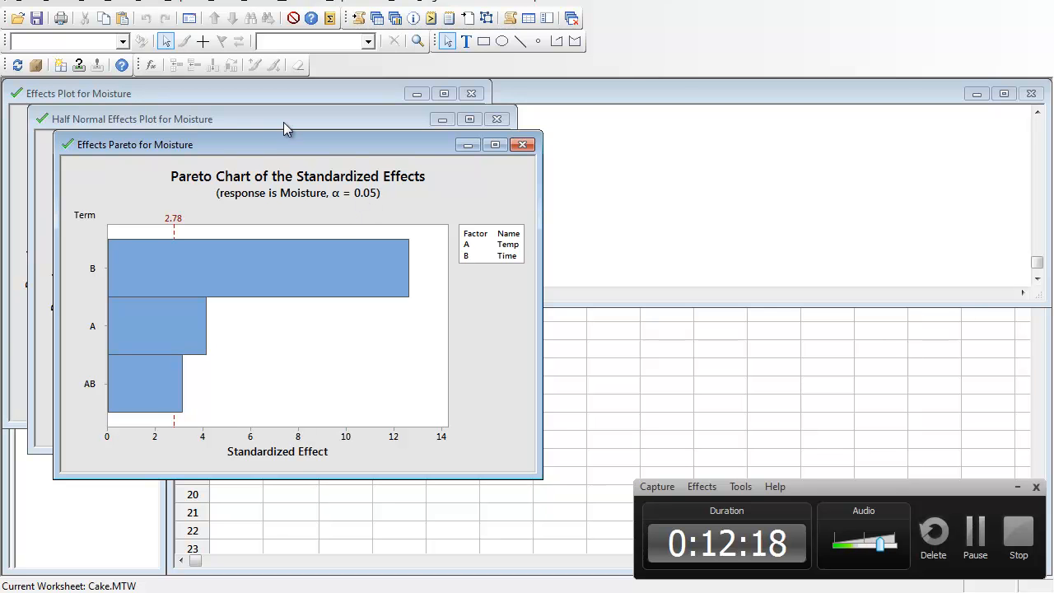
Spread out the Pareto, half normal and normal effects plot windows and examine the significant effects in each.
left_click_drag(265, 141, 723, 85)
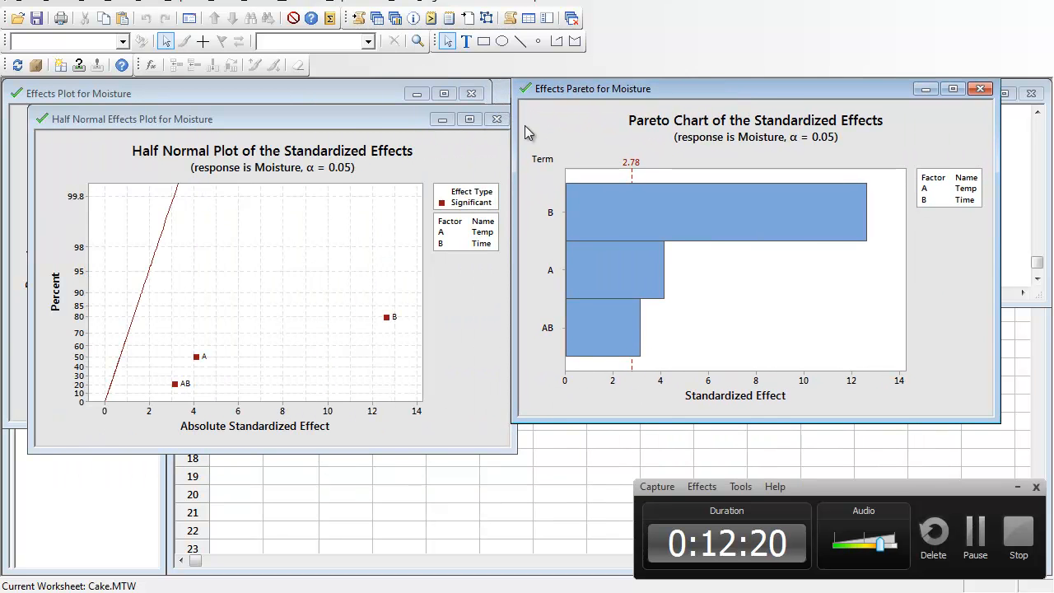
left_click_drag(341, 120, 676, 102)
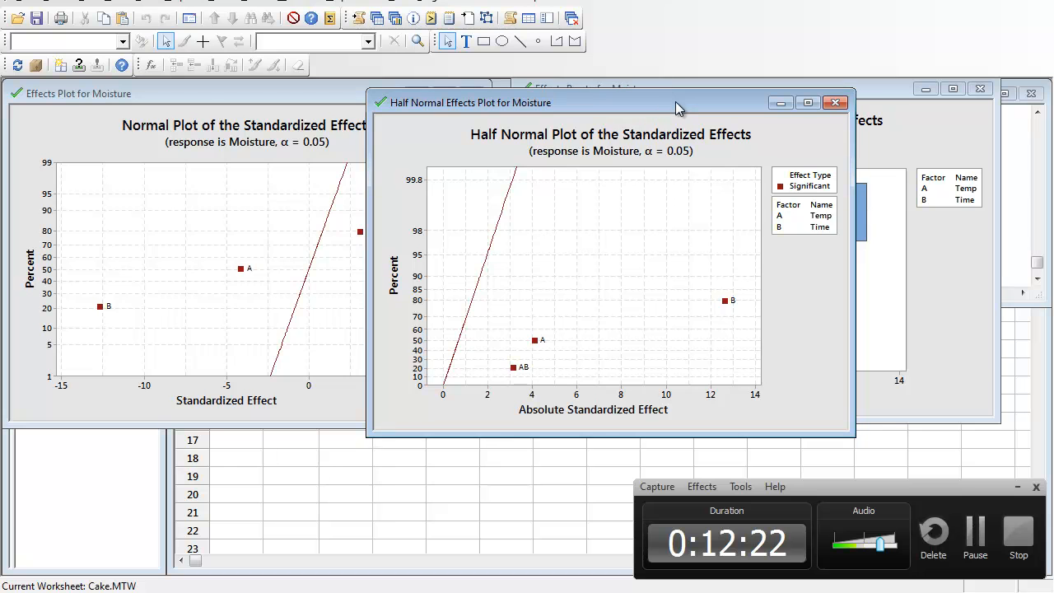
left_click_drag(208, 98, 436, 124)
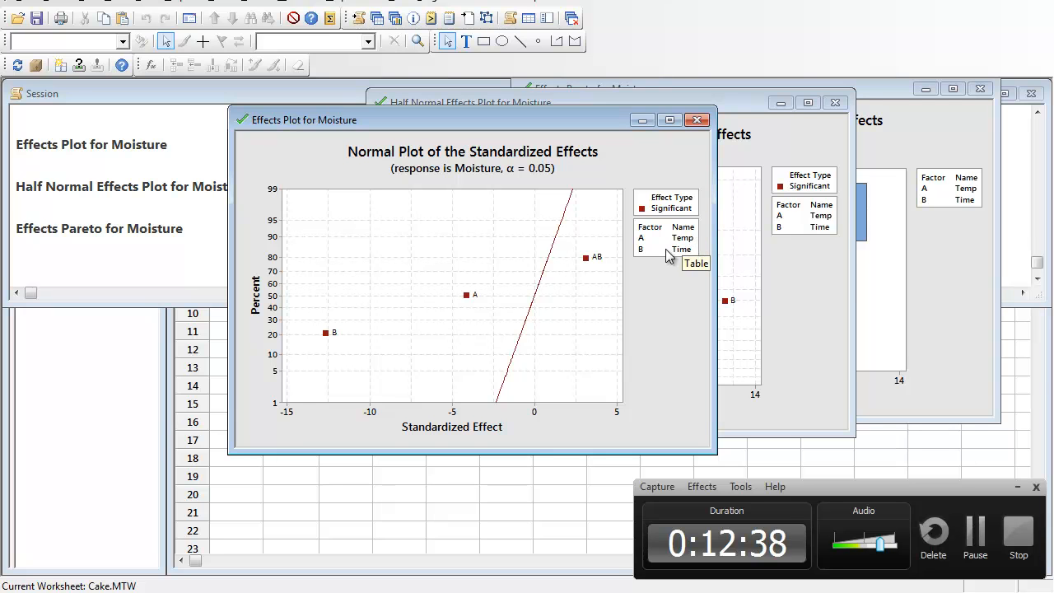
mouse_move(589, 261)
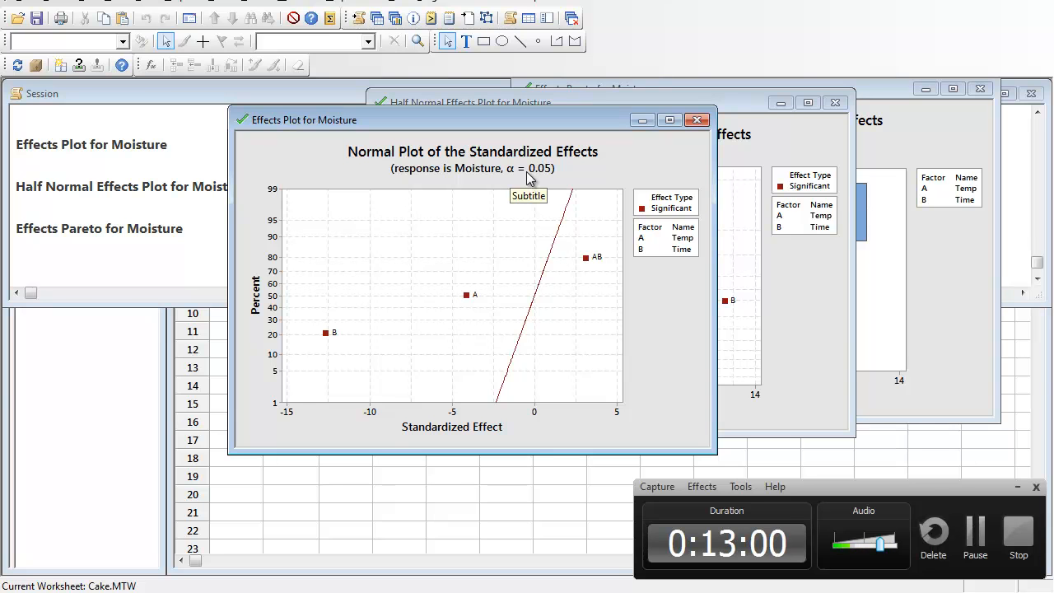
left_click(818, 284)
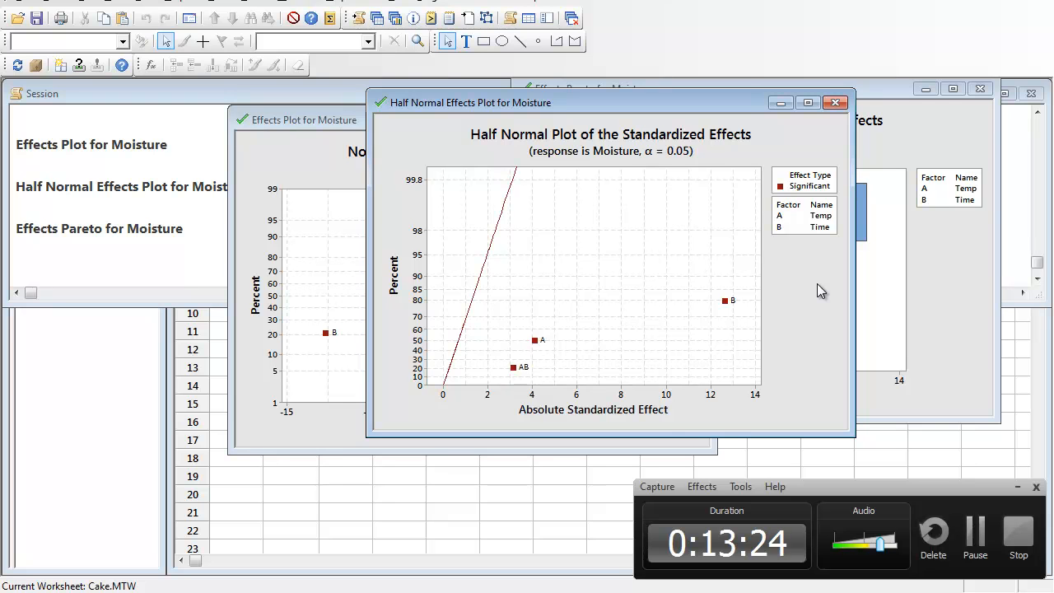
Show the Factorial Regression output for Moisture in the session and examine the Temp, Time and interaction rows of the Analysis of Variance.
left_click(359, 18)
left_click(116, 170)
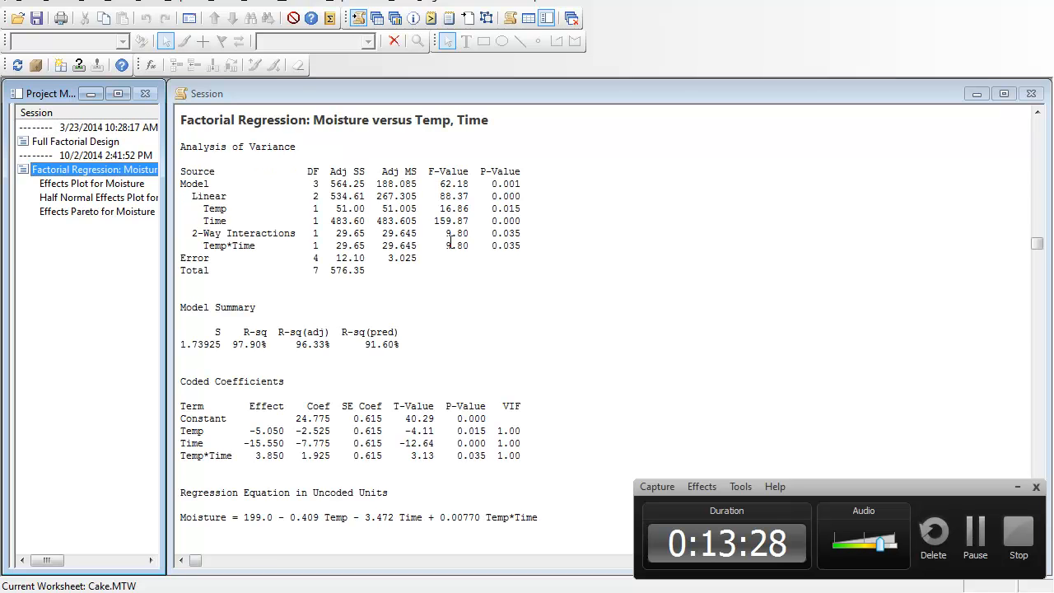
left_click(527, 234)
left_click_drag(540, 240, 165, 206)
left_click(212, 212)
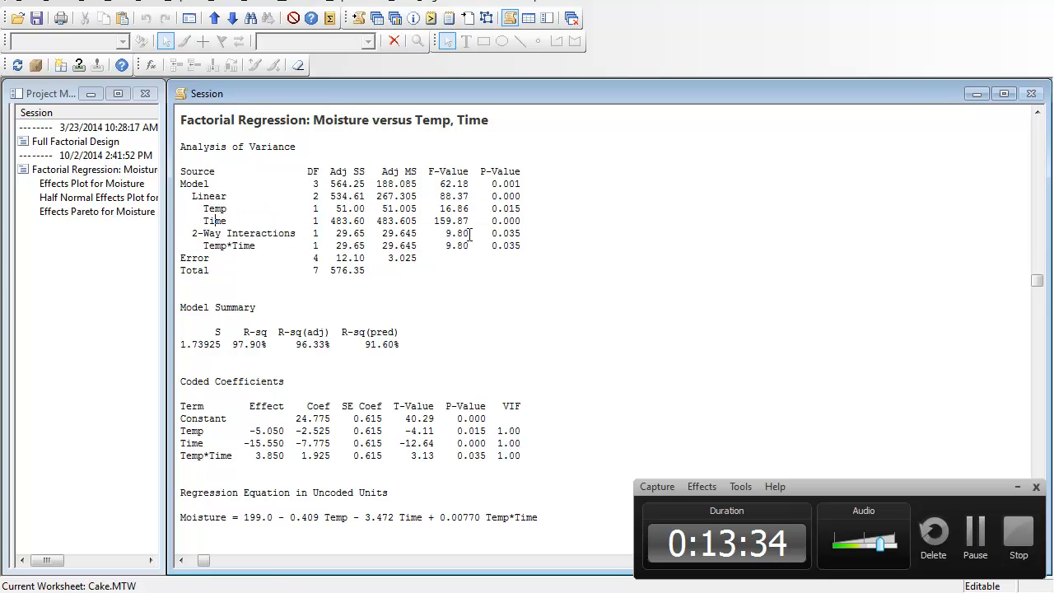
left_click(533, 245)
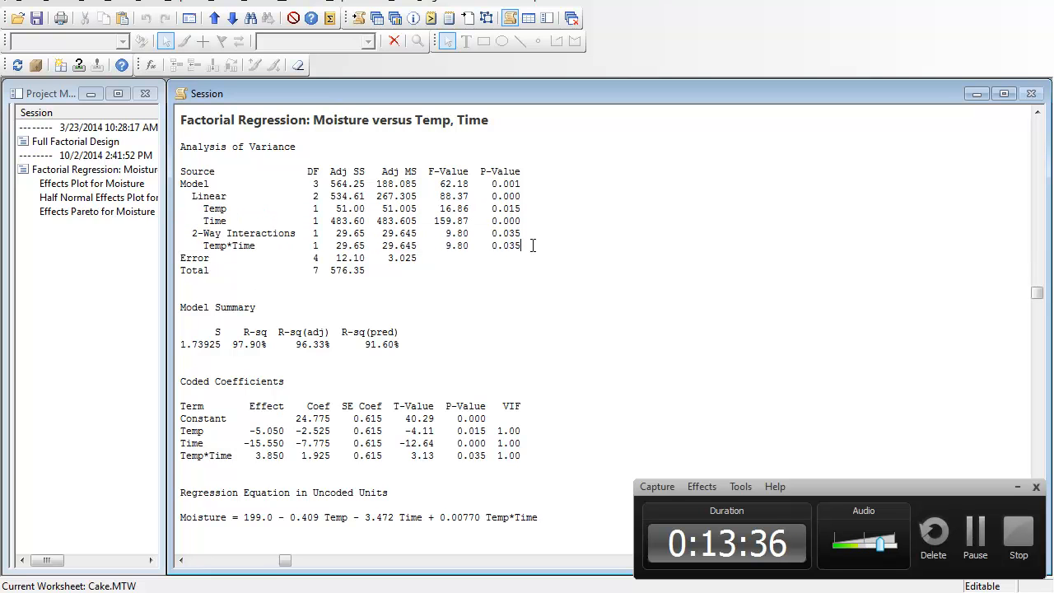
Examine the Model Summary statistics and the uncoded regression equation for Moisture in the session output.
scroll(325, 370, "down", 2)
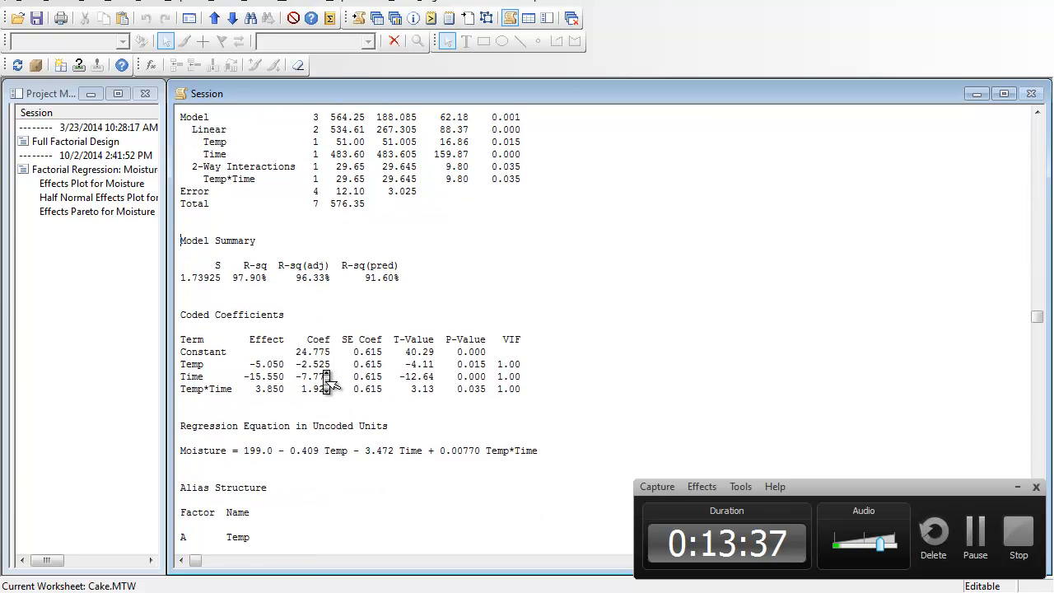
left_click_drag(177, 265, 348, 305)
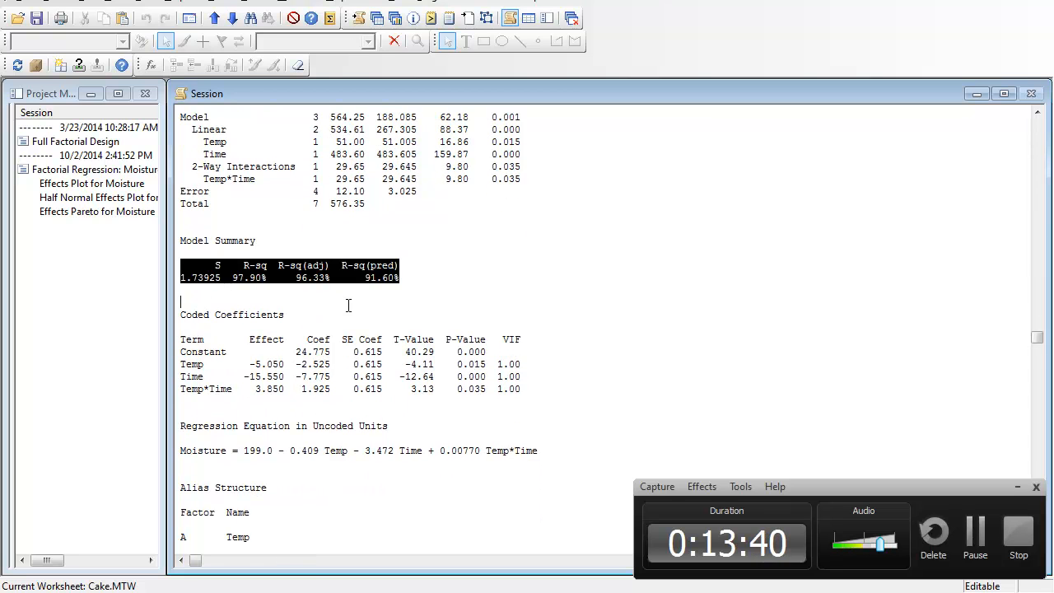
scroll(348, 307, "down", 3)
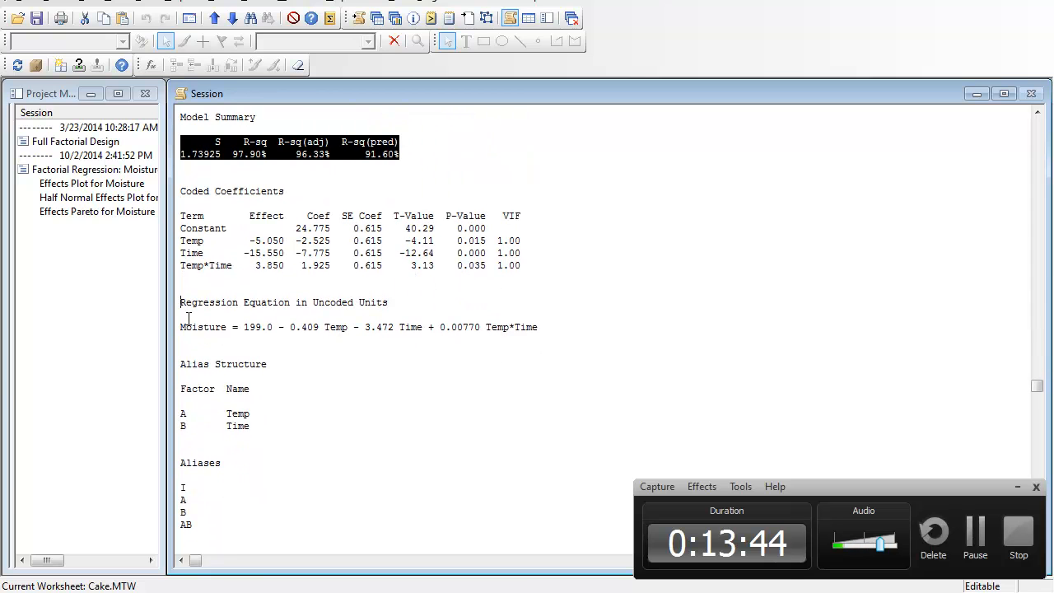
left_click_drag(181, 327, 213, 352)
left_click(323, 356)
left_click(593, 330)
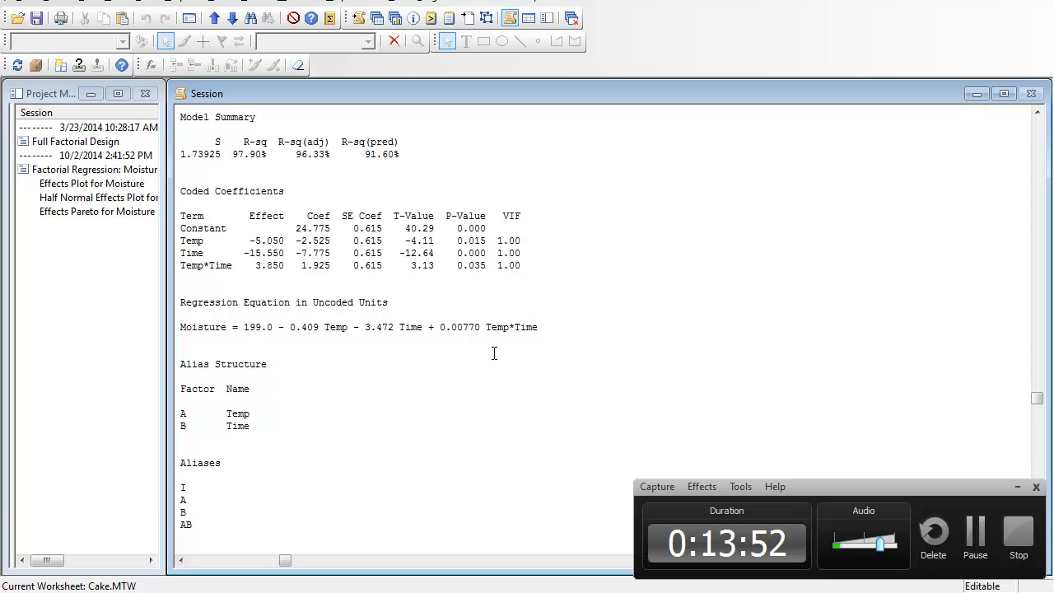
Create the factorial plots of Moisture for Temp and Time, and place the interaction plot beside the main effects plot.
left_click(136, 2)
mouse_move(159, 71)
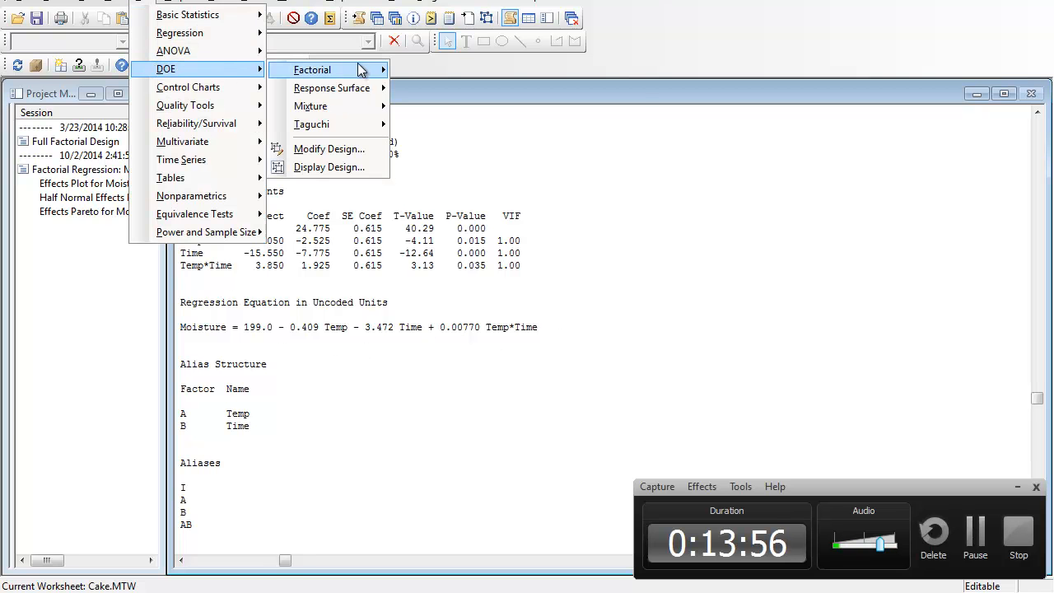
mouse_move(362, 71)
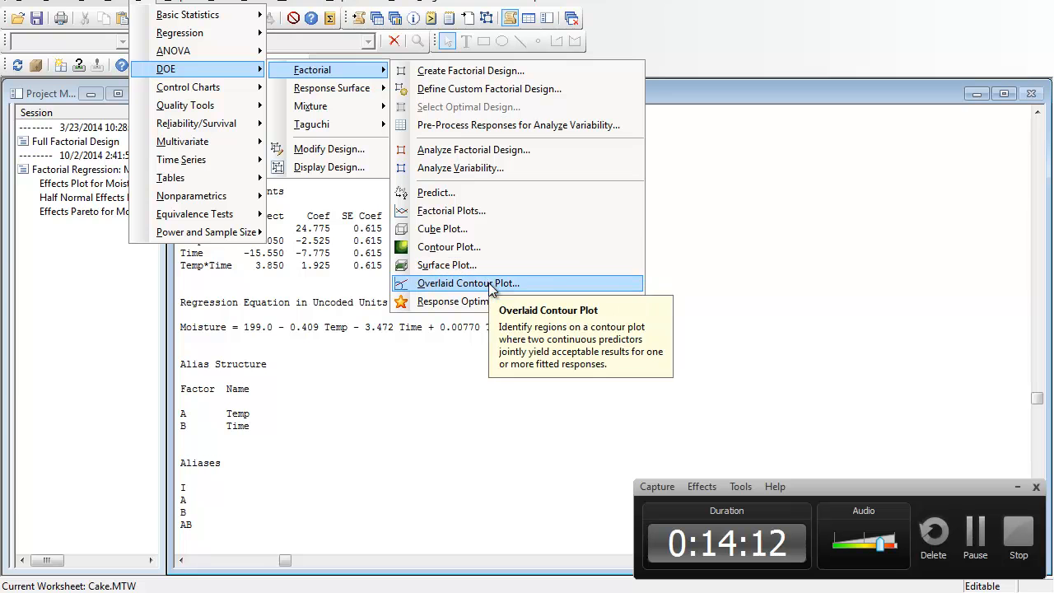
left_click(458, 212)
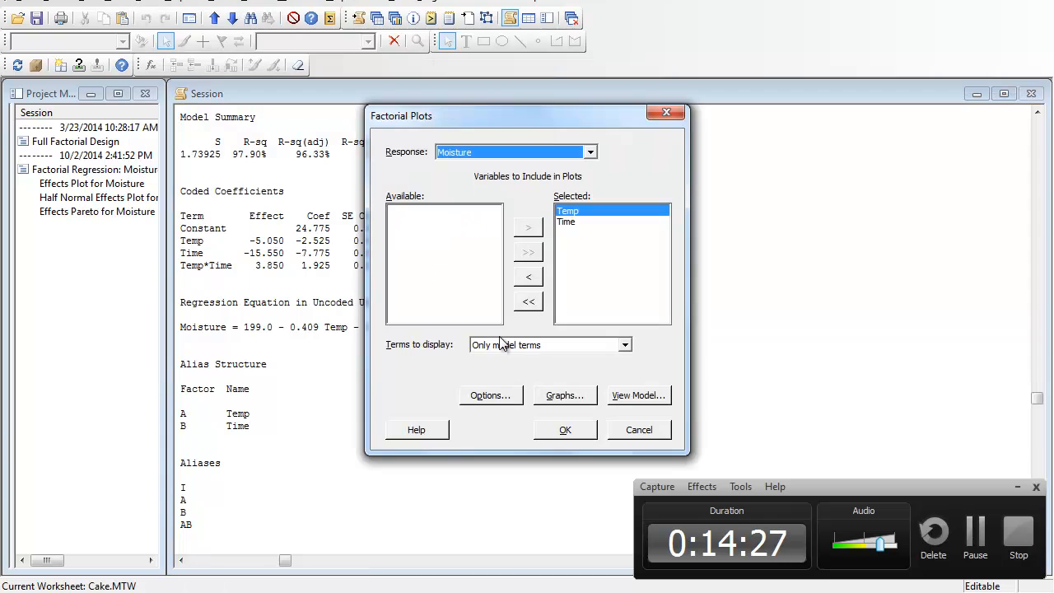
left_click(560, 423)
left_click_drag(337, 195, 809, 120)
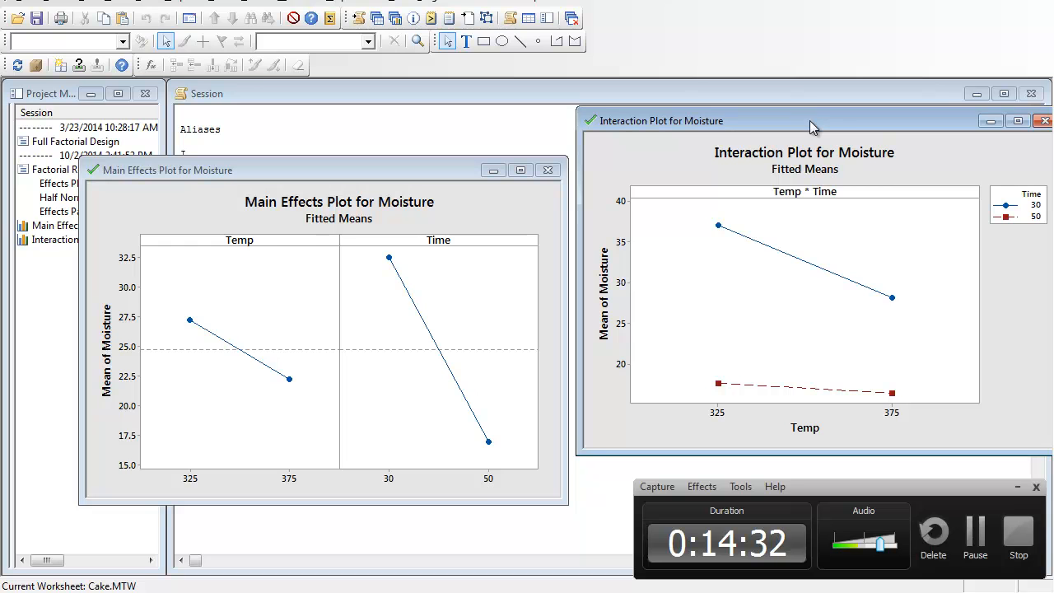
Create a cube plot of the fitted means of Moisture for Temp and Time, and shift its window slightly.
left_click(146, 2)
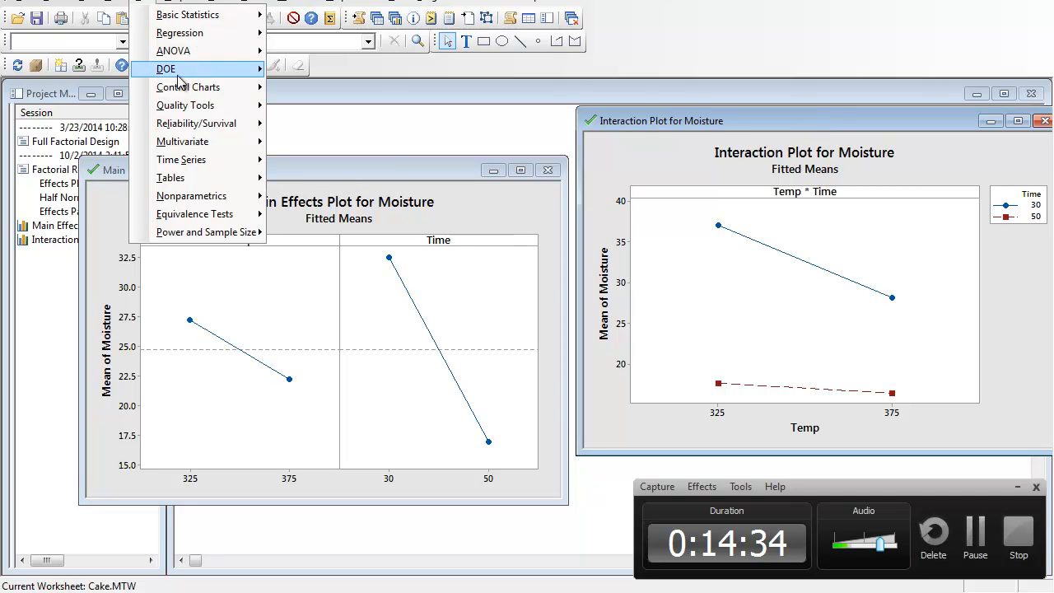
mouse_move(209, 74)
mouse_move(325, 79)
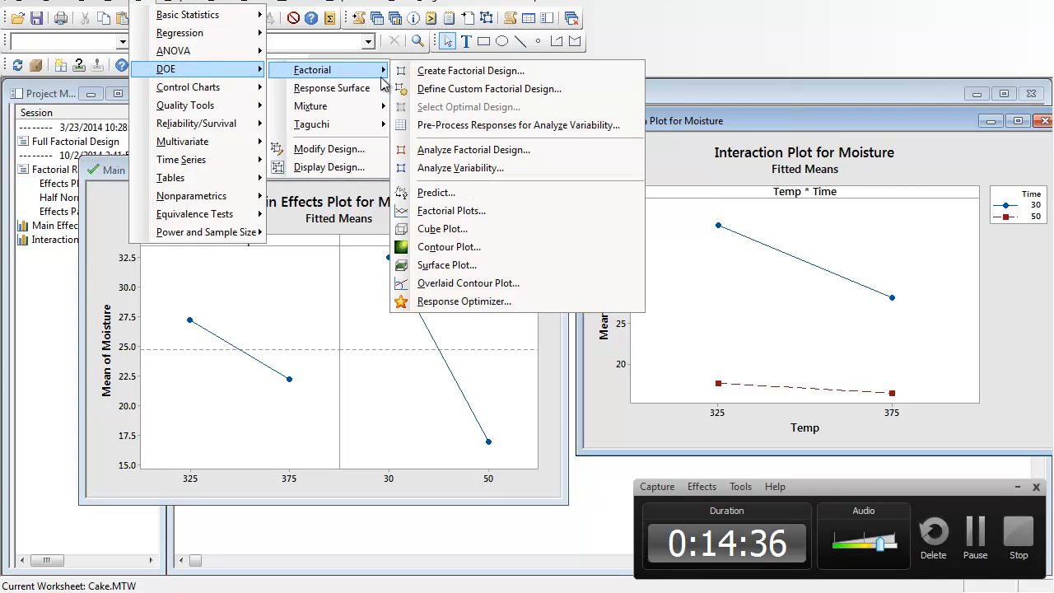
left_click(442, 230)
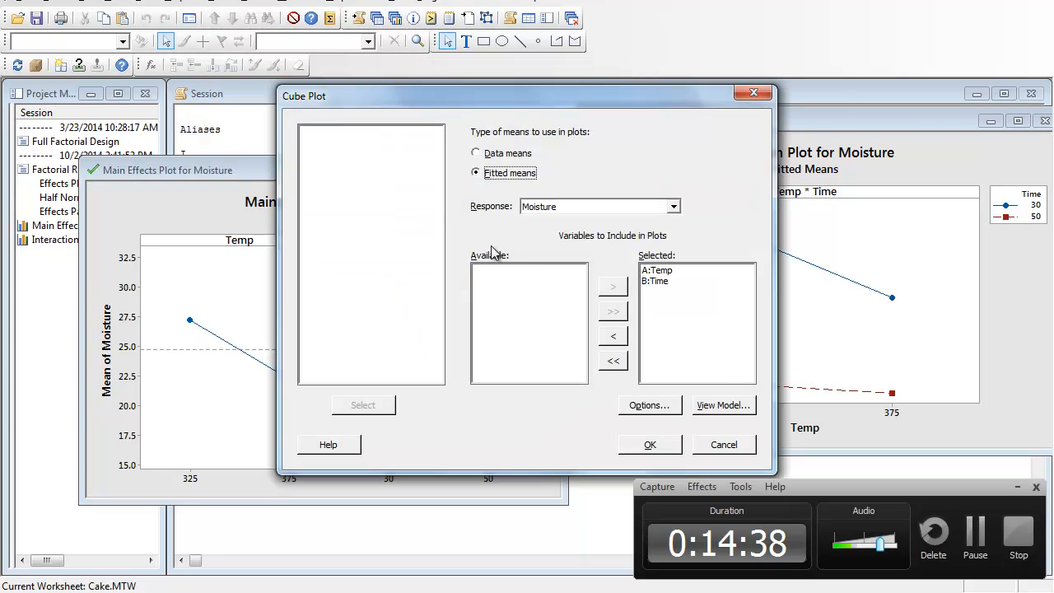
left_click(649, 445)
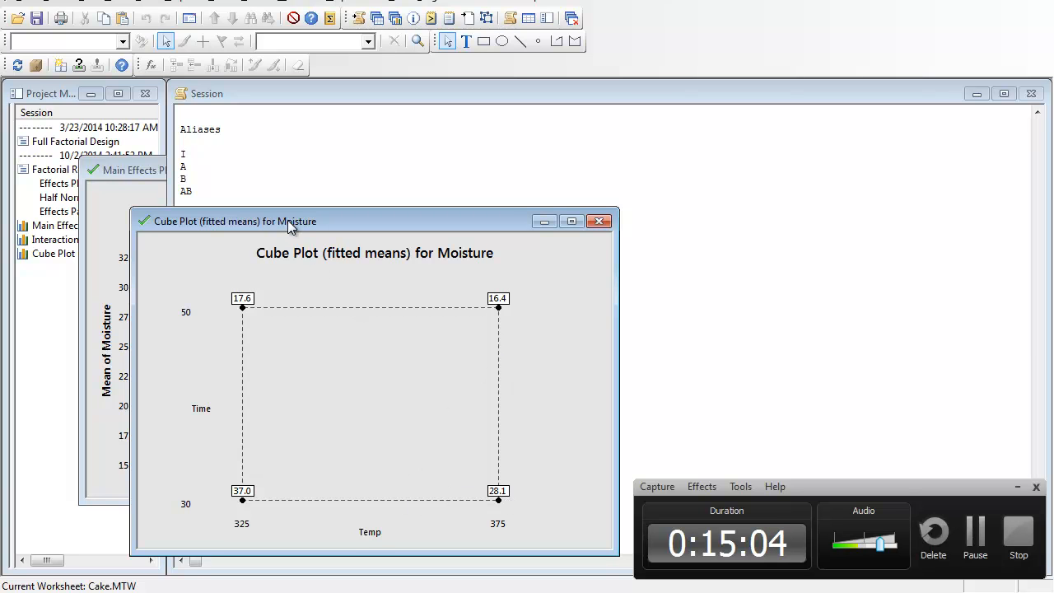
left_click_drag(288, 220, 291, 182)
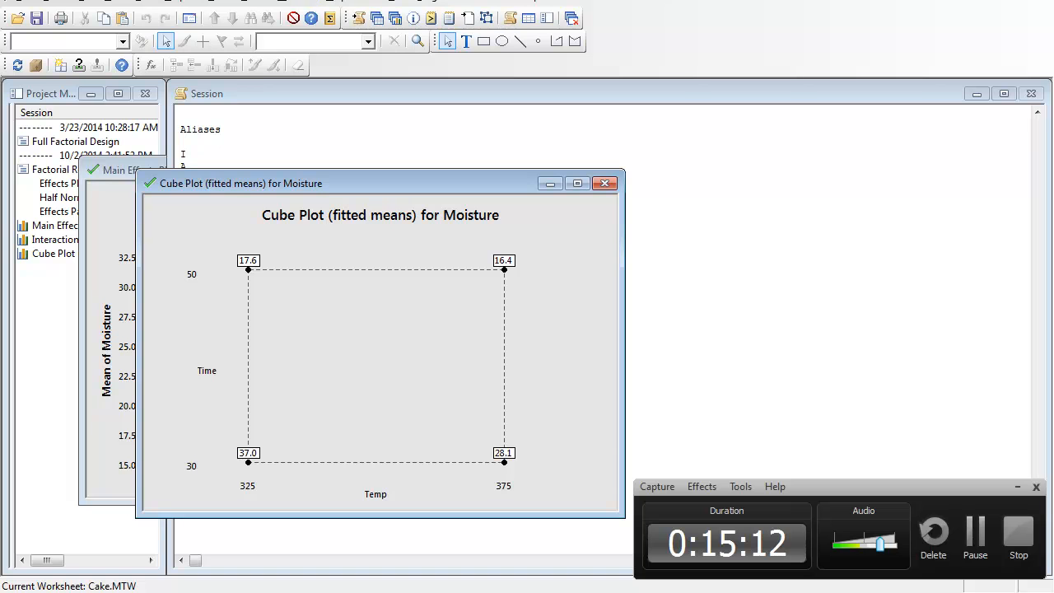
Create a contour plot of Moisture versus Time and Temp and use crosshairs to read Moisture at points on it.
left_click(141, 2)
mouse_move(206, 69)
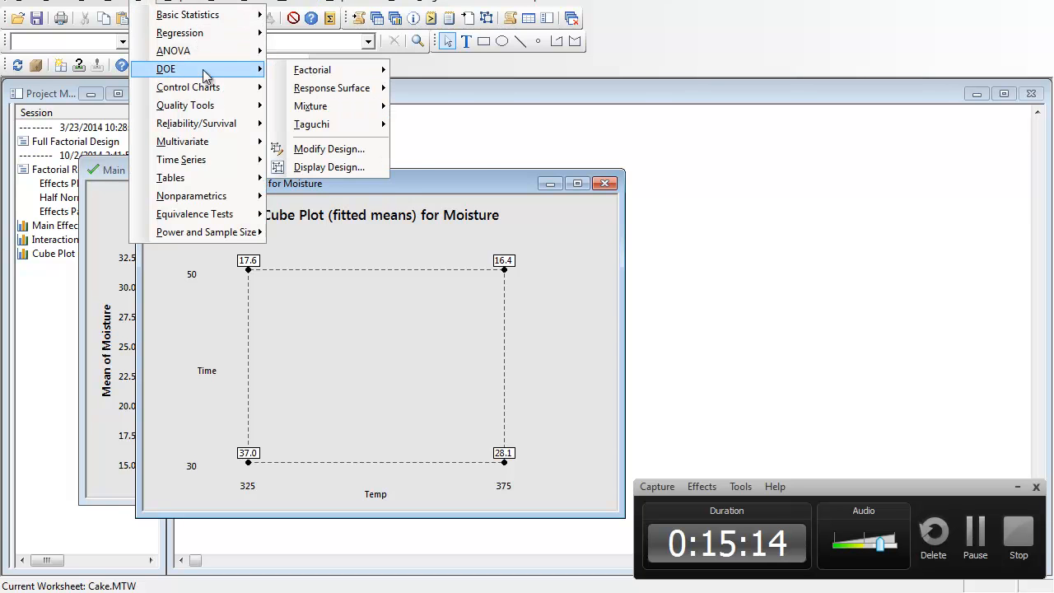
mouse_move(346, 72)
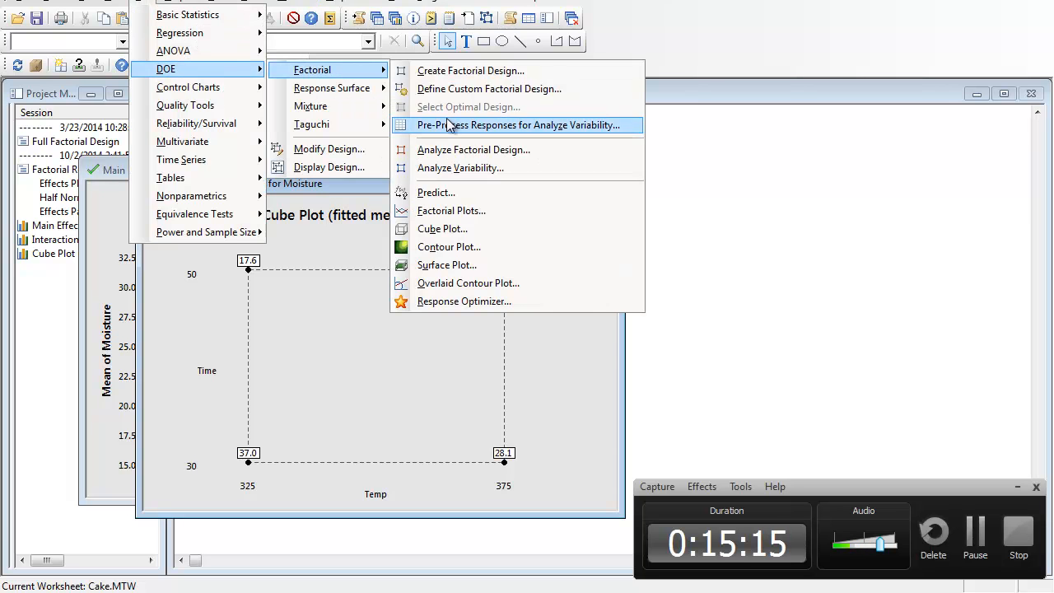
left_click(468, 247)
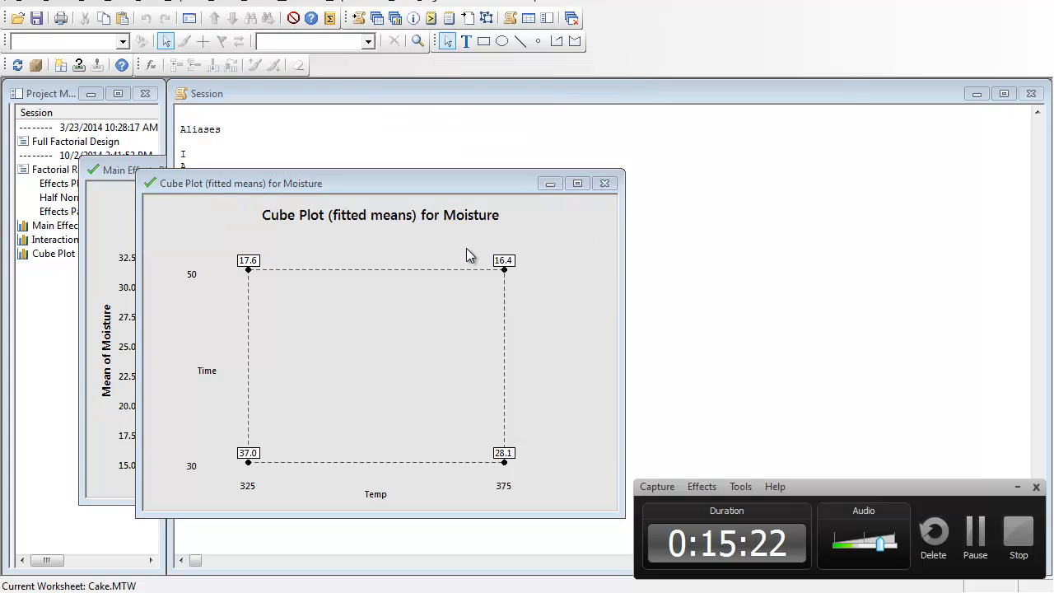
left_click(578, 418)
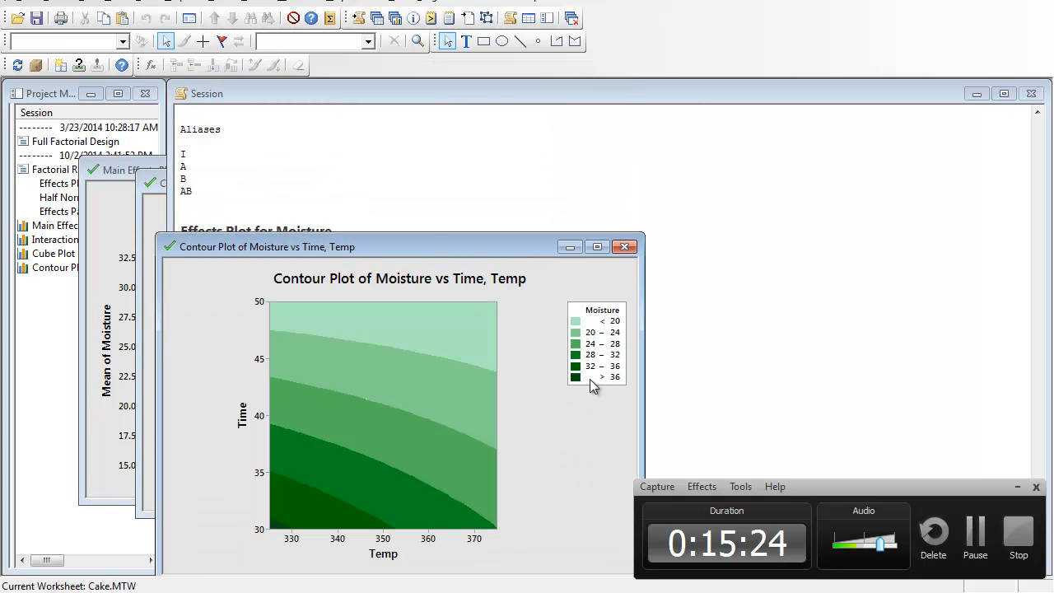
left_click_drag(423, 248, 471, 110)
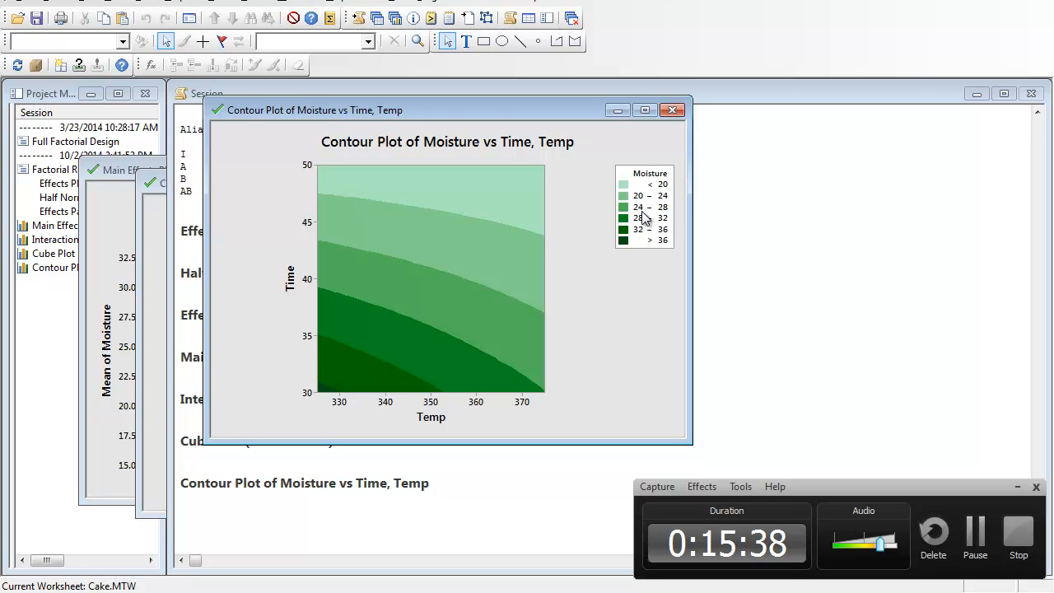
left_click(203, 41)
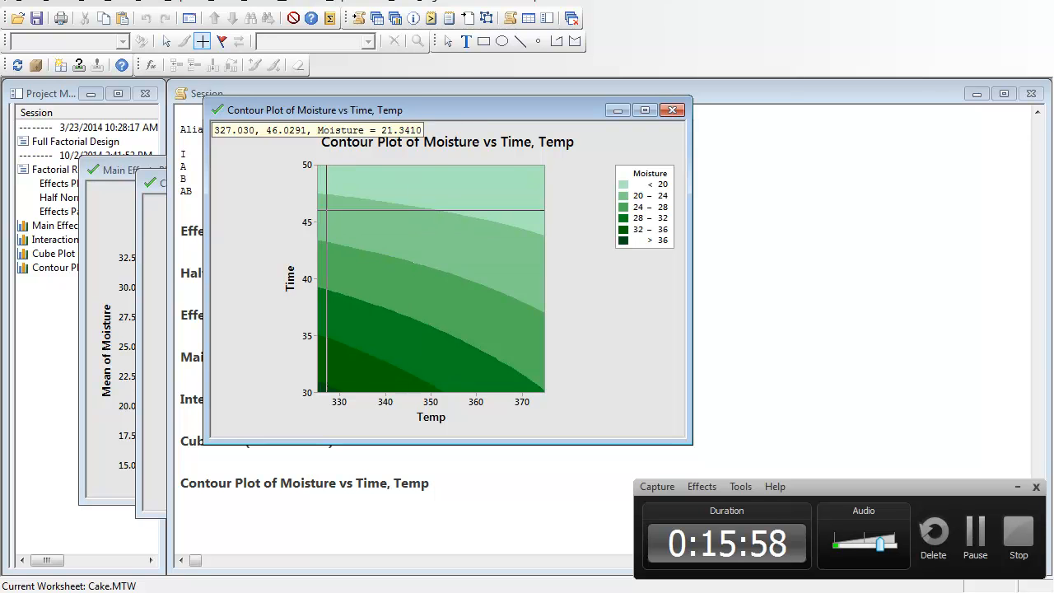
left_click_drag(236, 109, 230, 177)
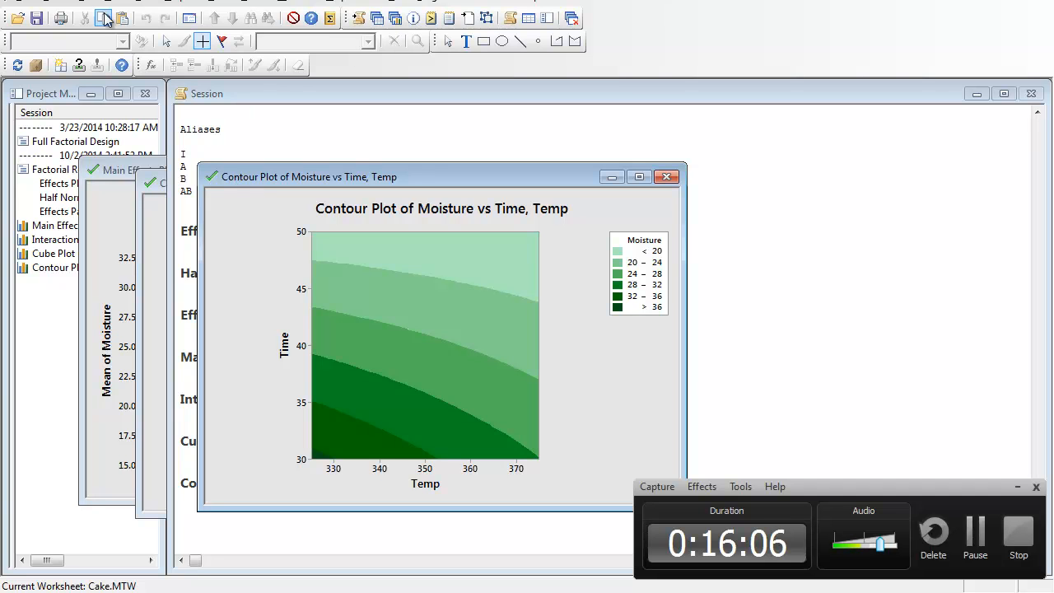
left_click(135, 3)
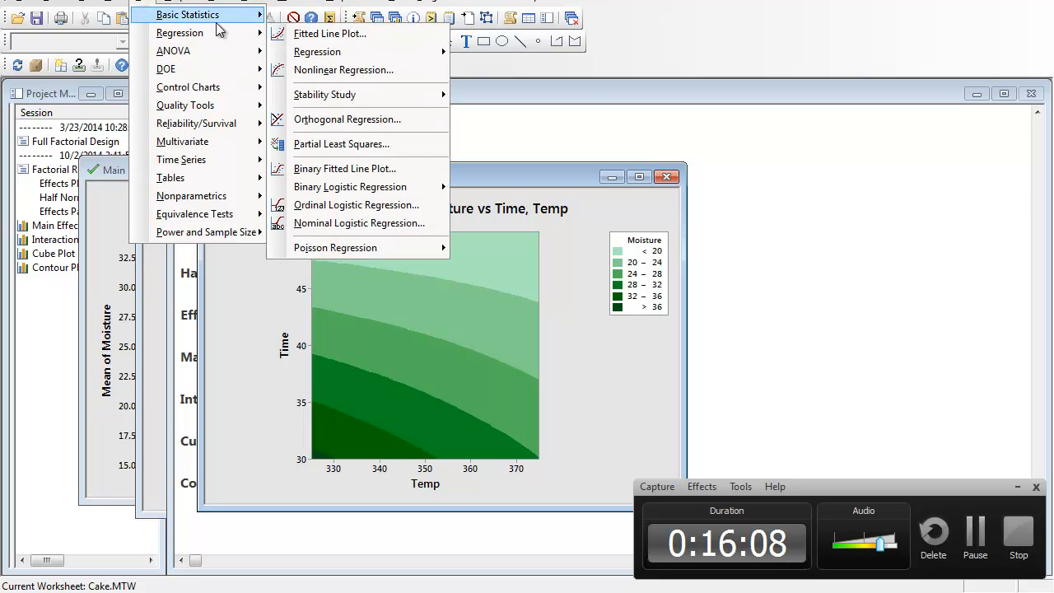
mouse_move(203, 51)
mouse_move(344, 106)
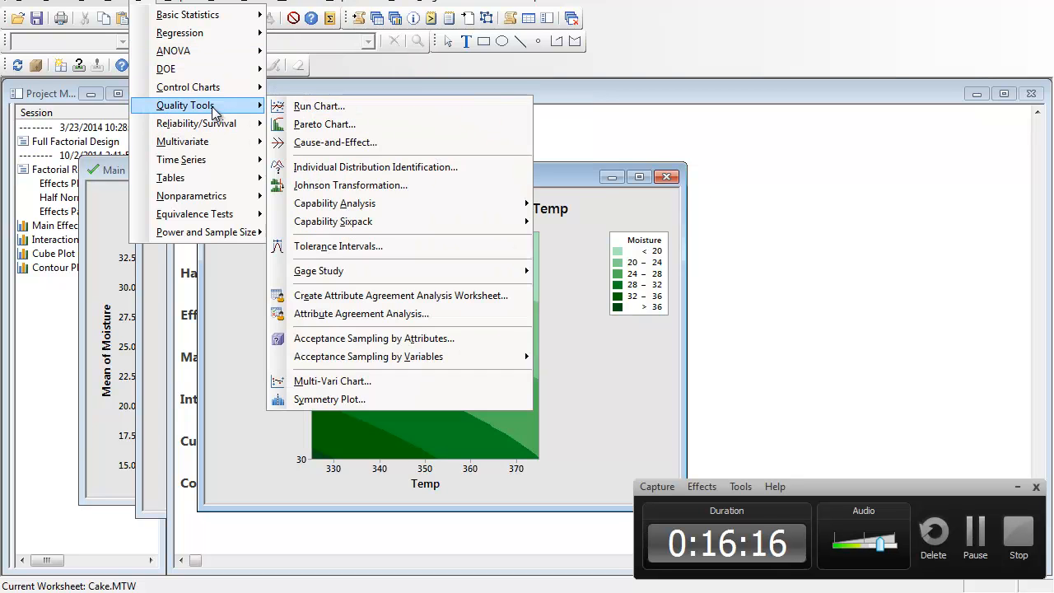
mouse_move(207, 72)
mouse_move(336, 72)
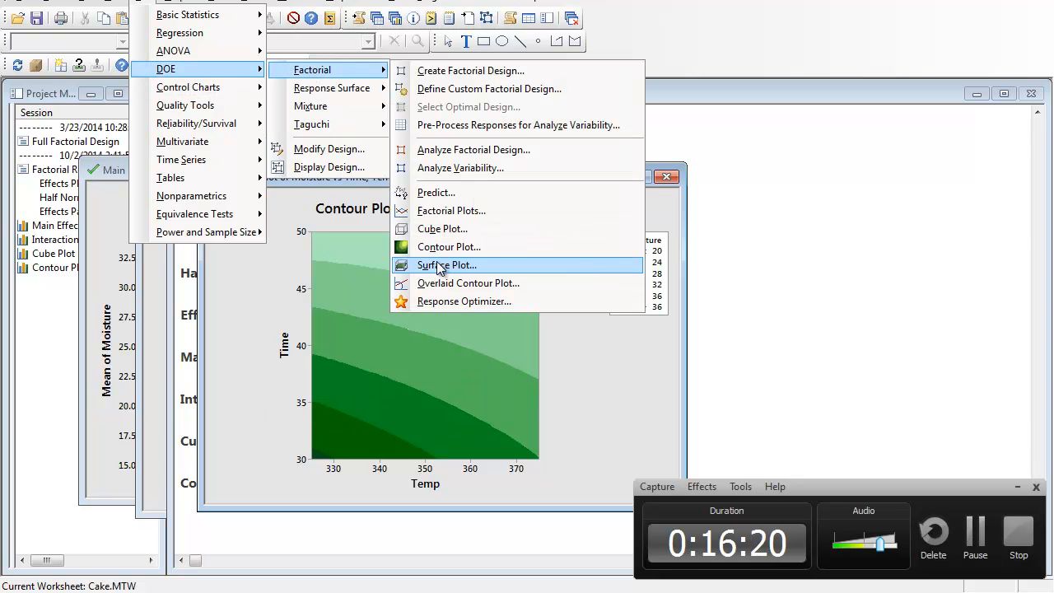
left_click(782, 283)
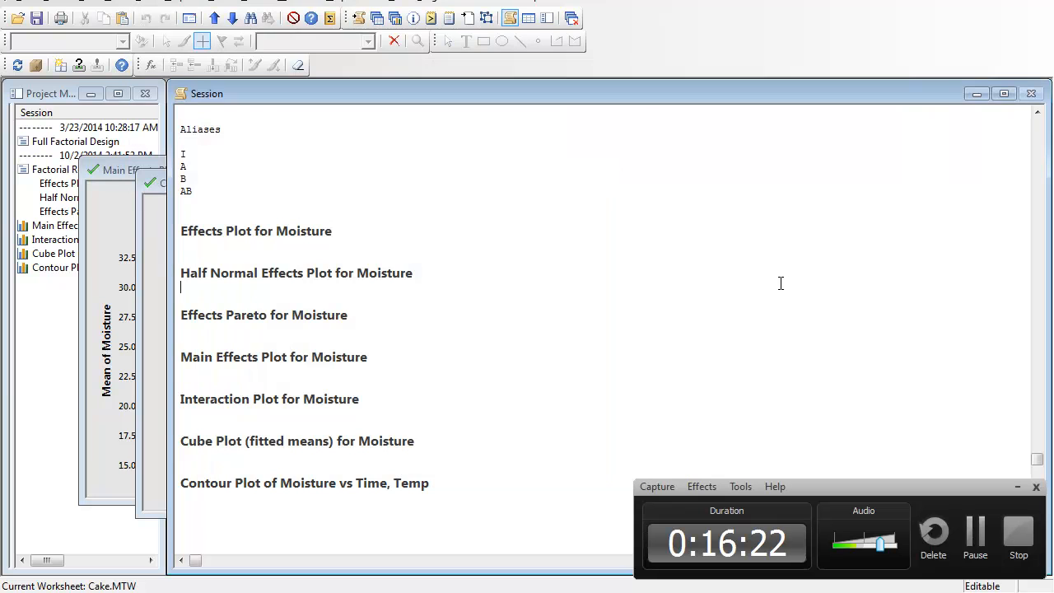
Select the Cube Plot (fitted means) for Moisture entry in the Project Manager.
left_click(45, 451)
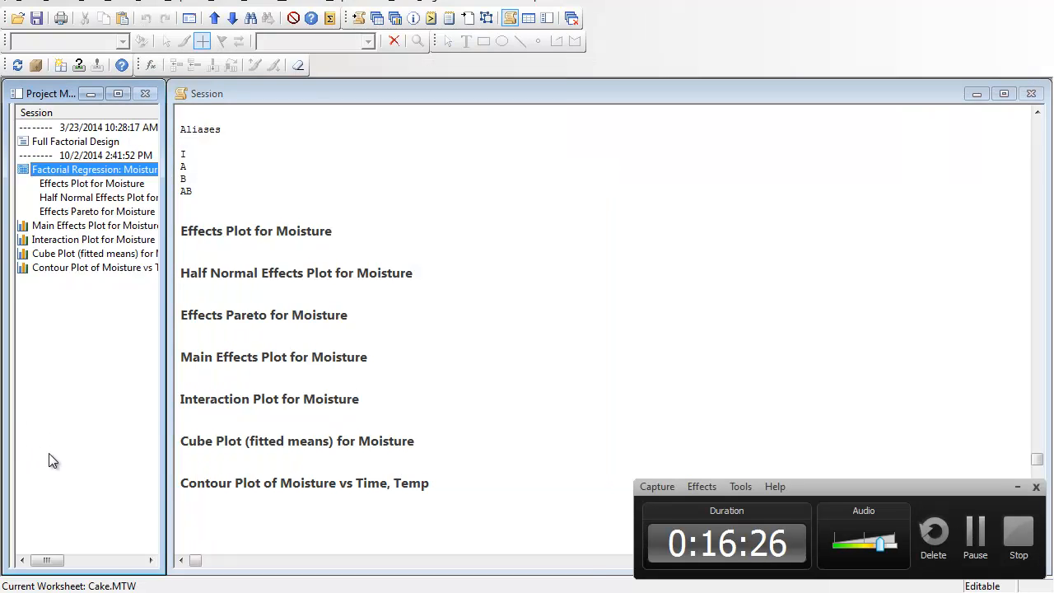
left_click(95, 253)
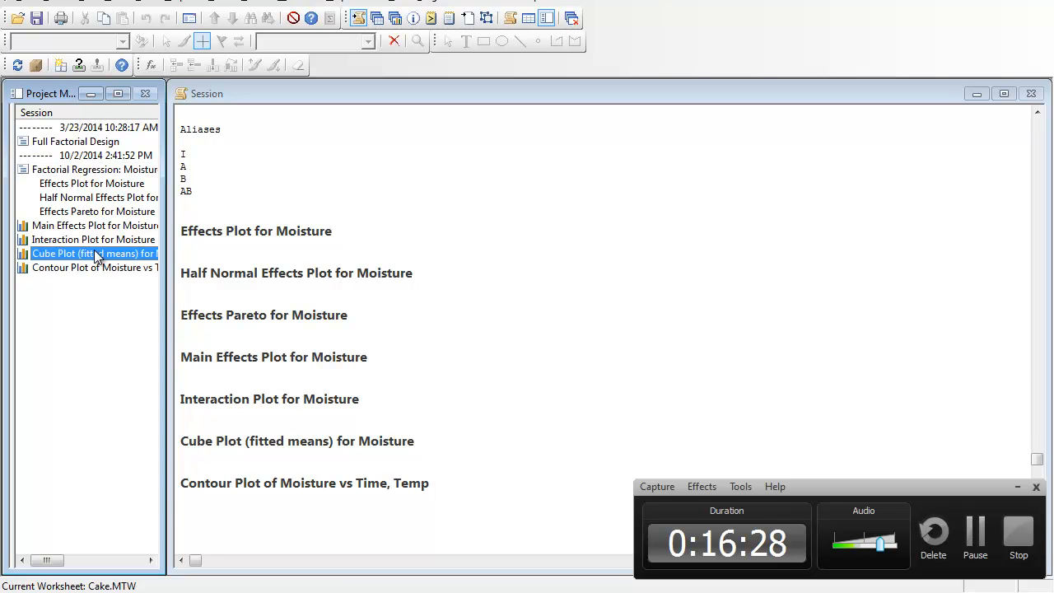